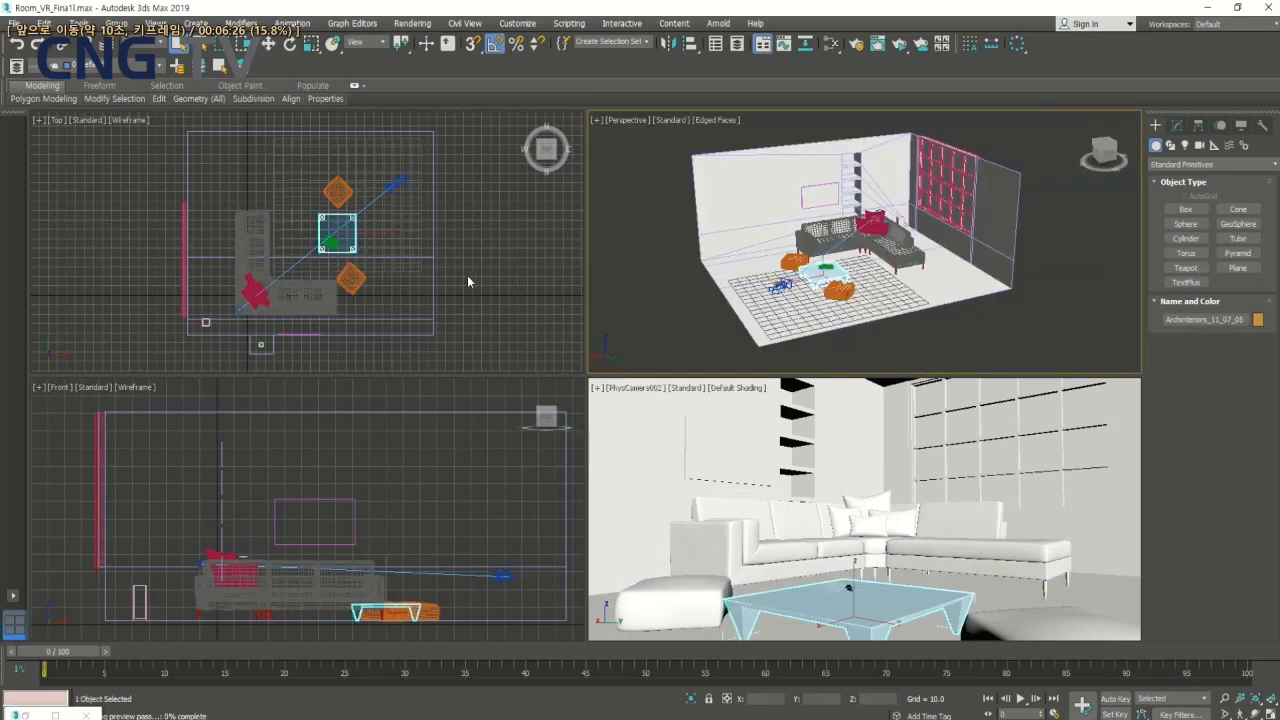
click(467, 276)
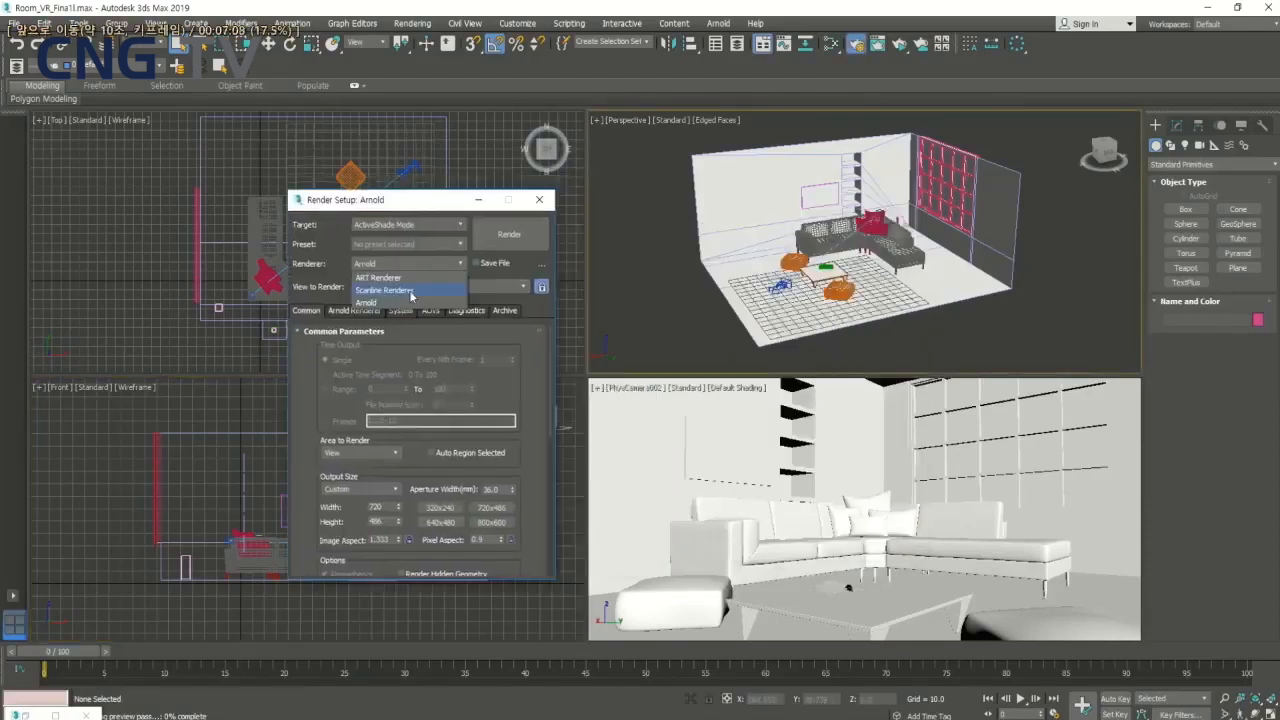
key(space)
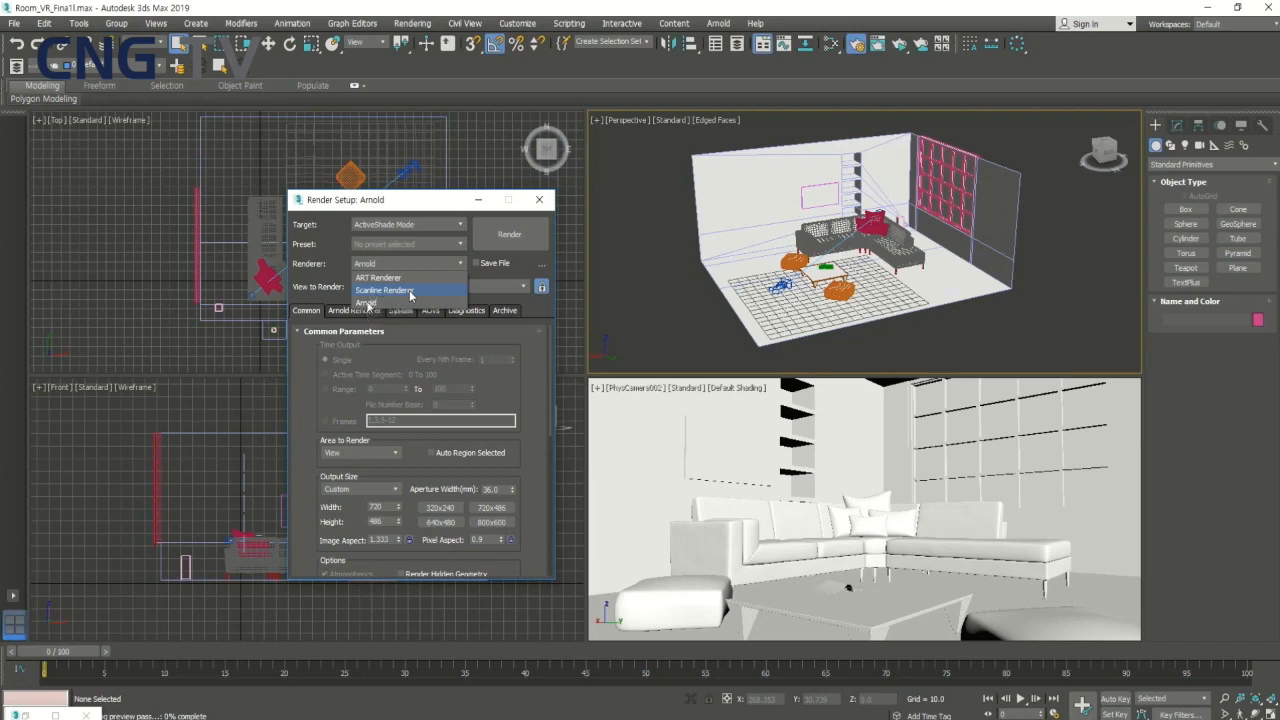
key(space)
key(Right)
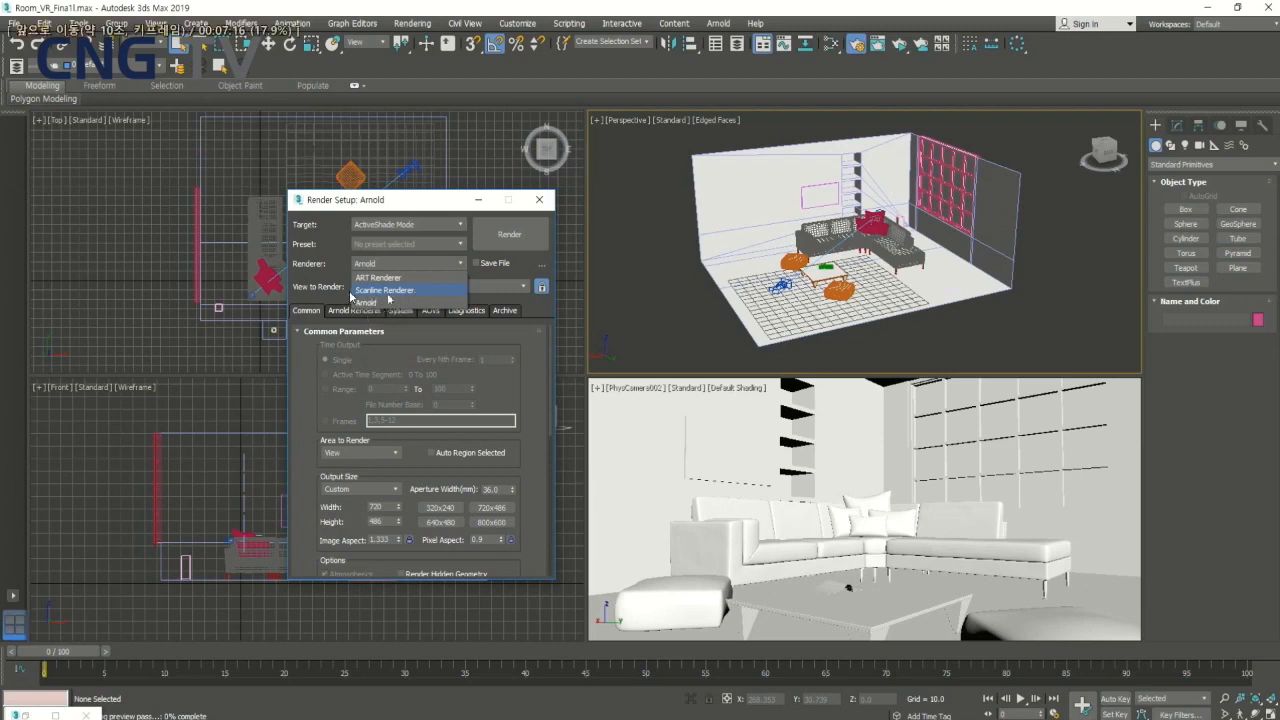
key(Right)
key(Right)
key(Right)
key(Right)
key(Right)
key(Right)
key(Right)
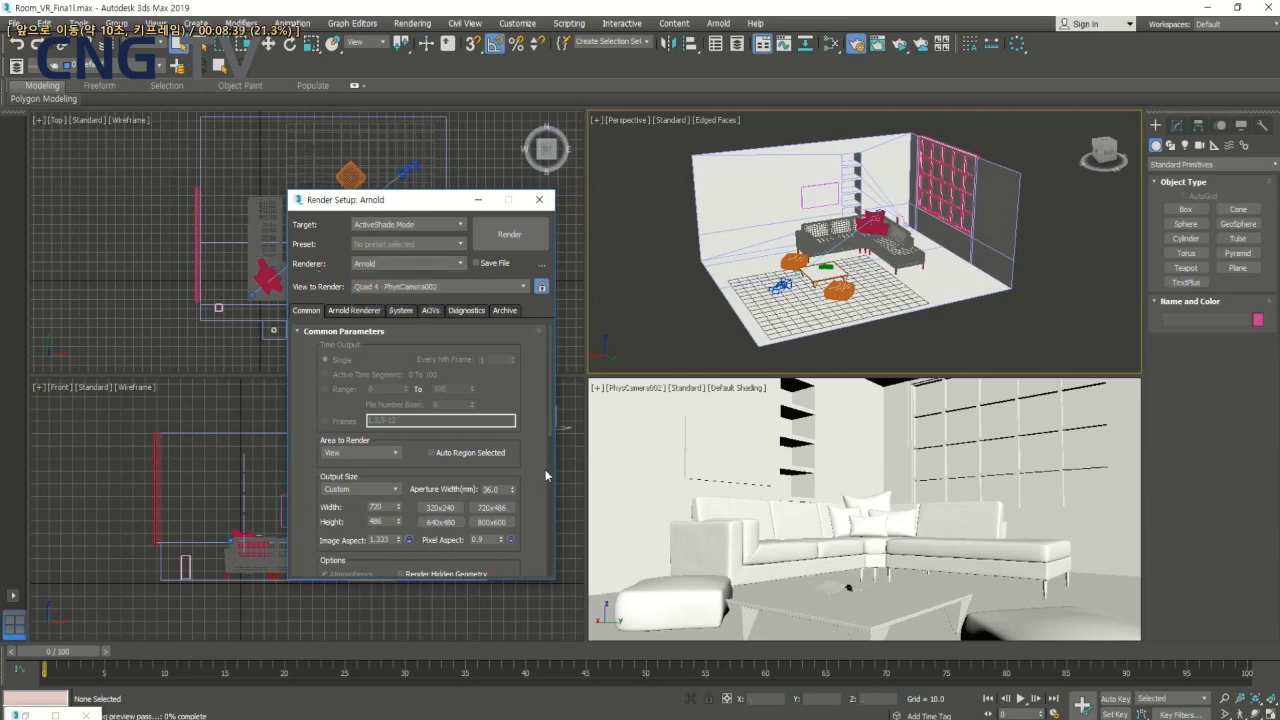
key(space)
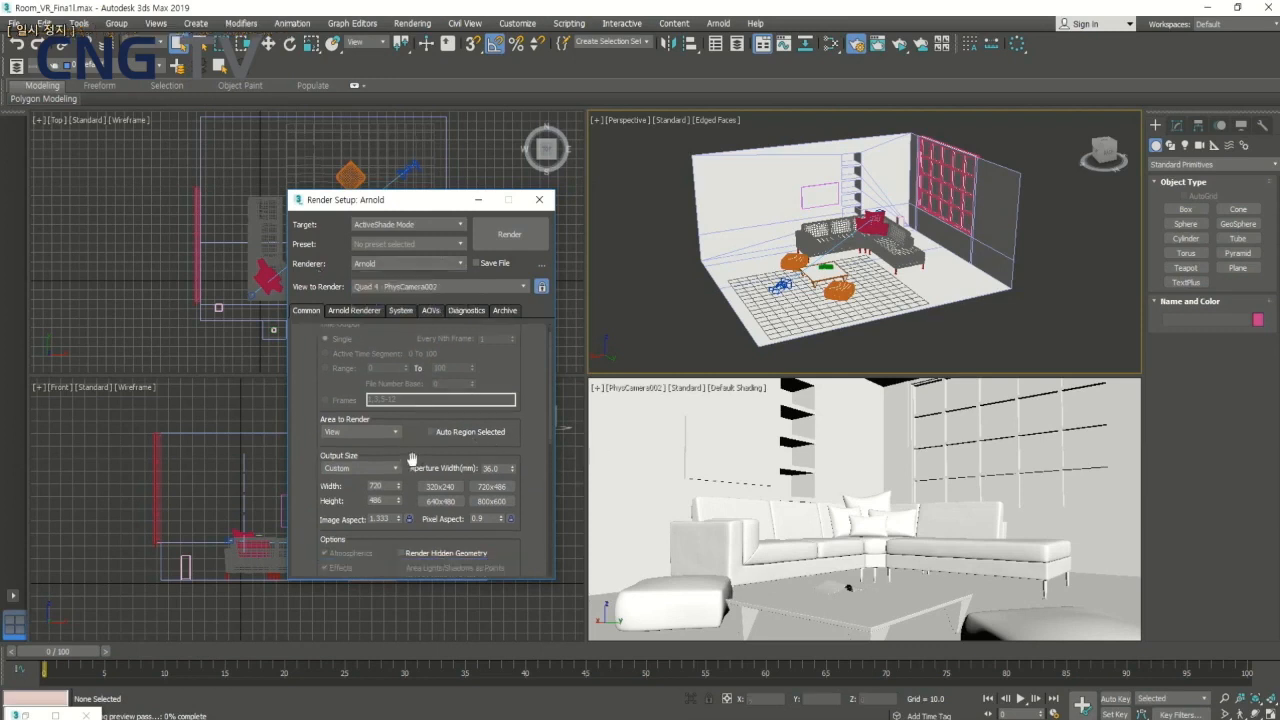
key(space)
key(Right)
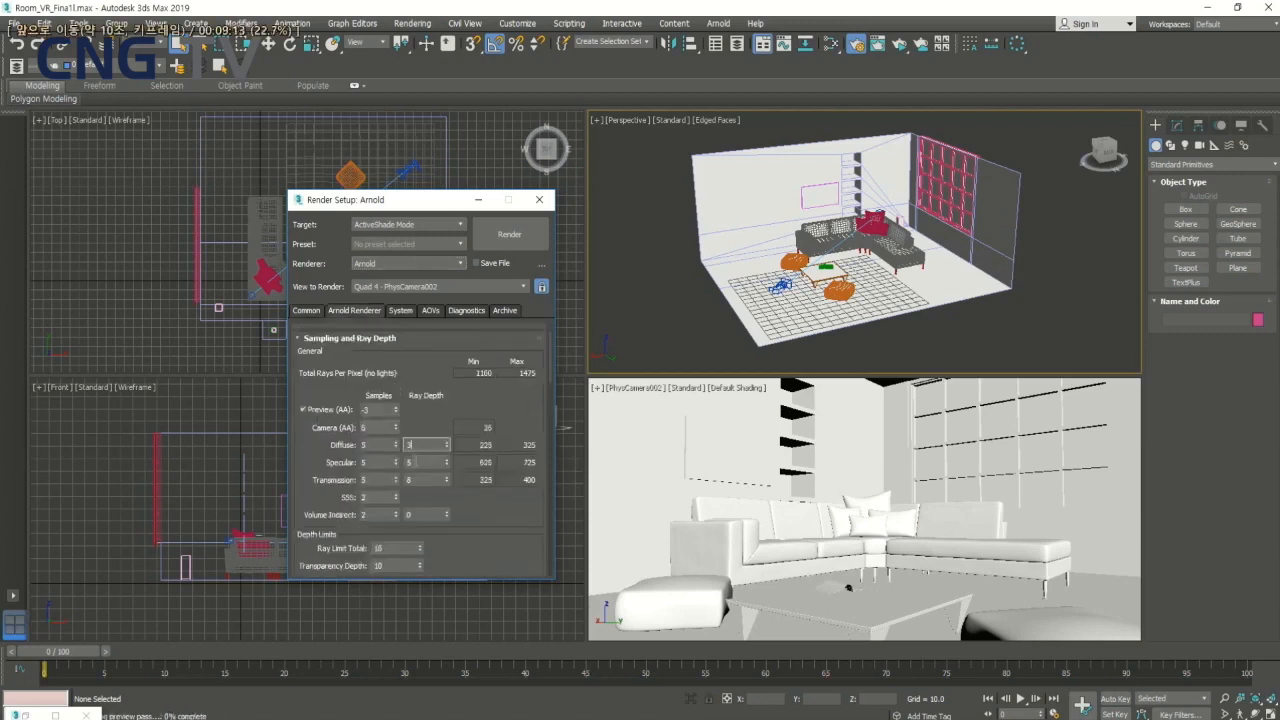
key(space)
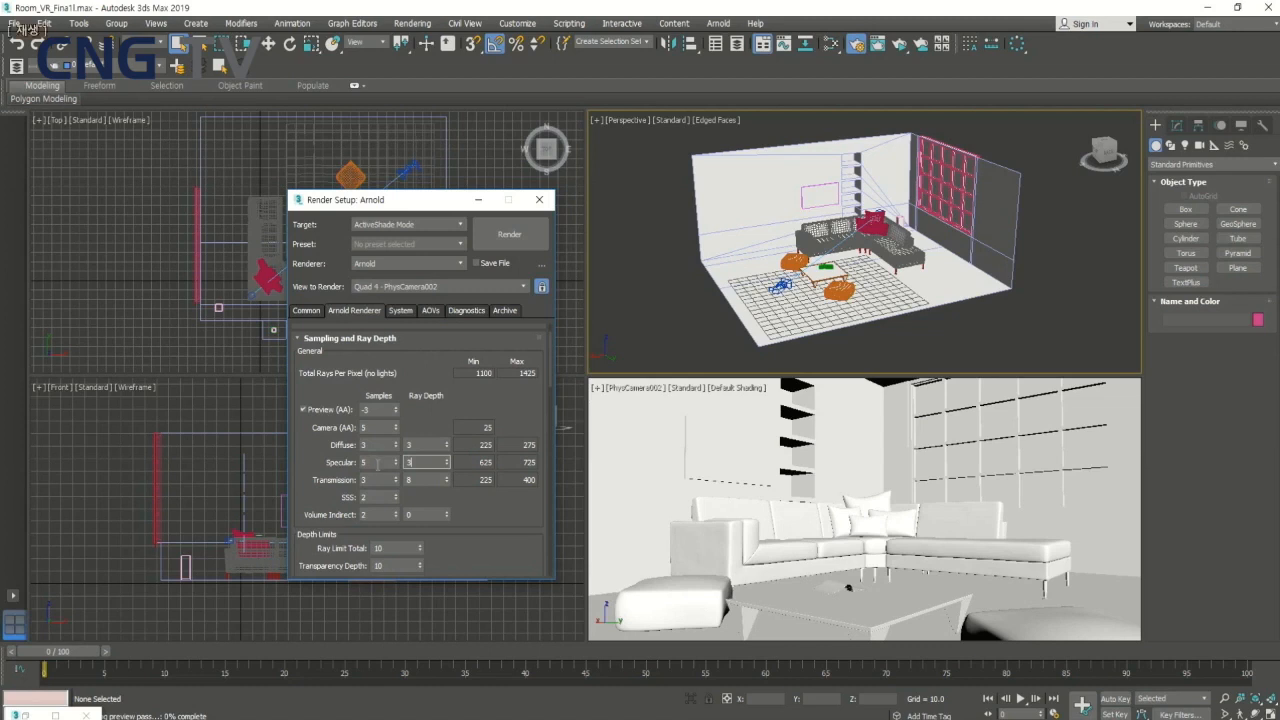
key(Right)
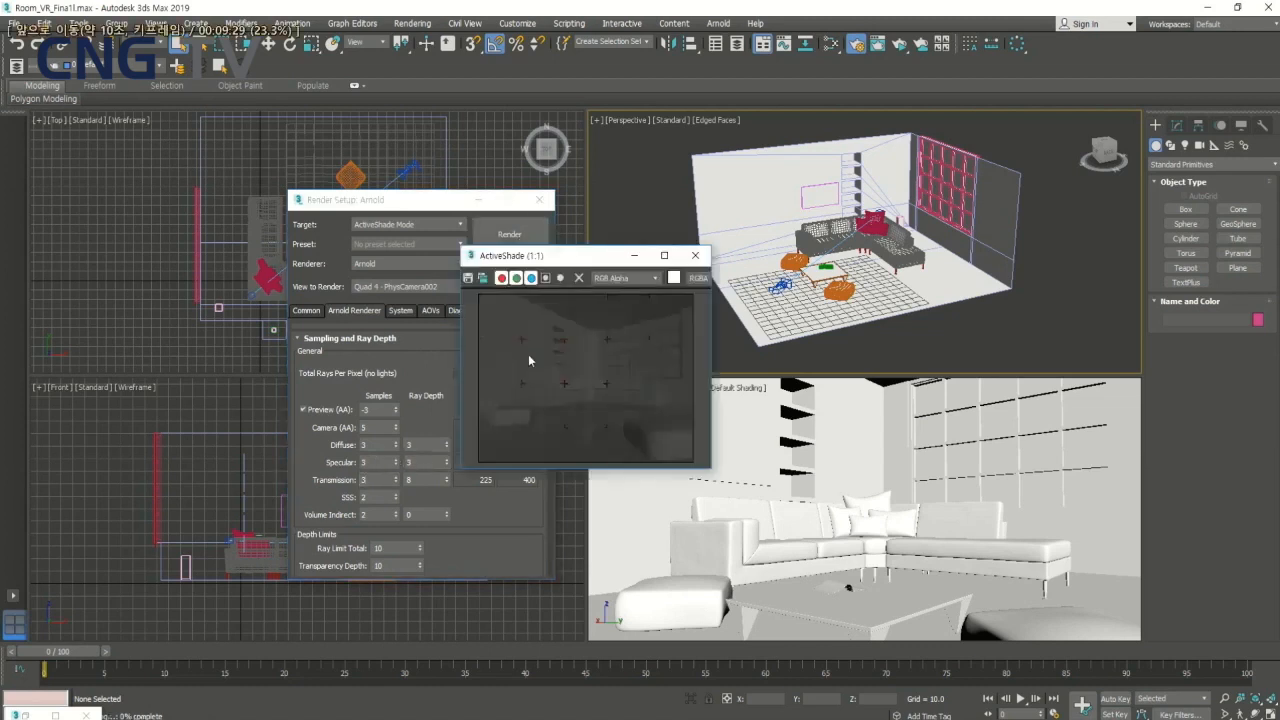
key(space)
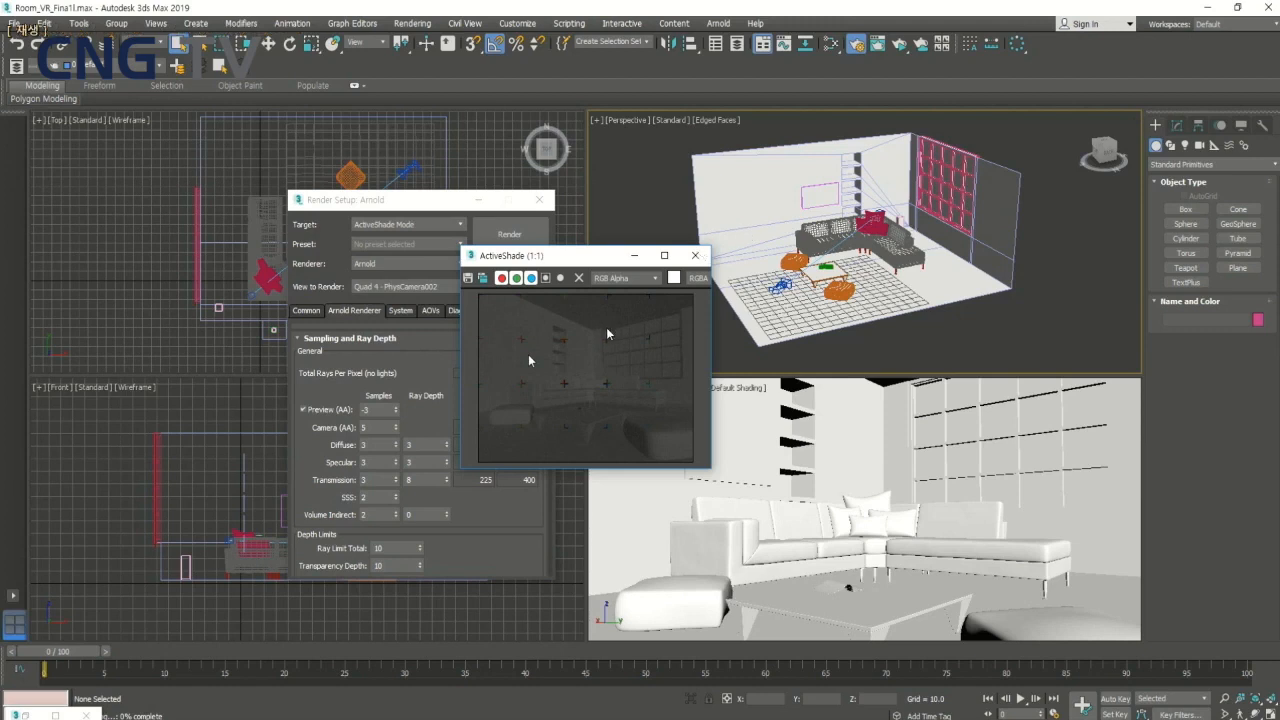
key(space)
key(Right)
key(Right)
key(Right)
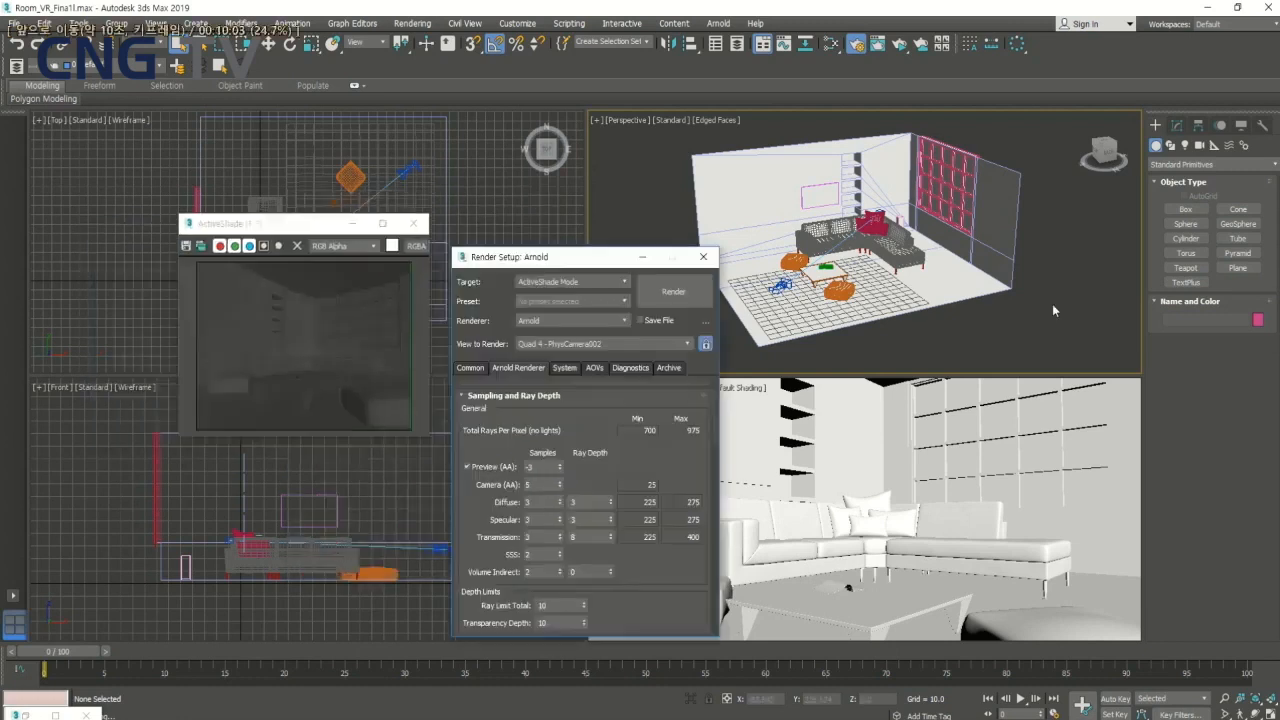
key(Right)
key(Right)
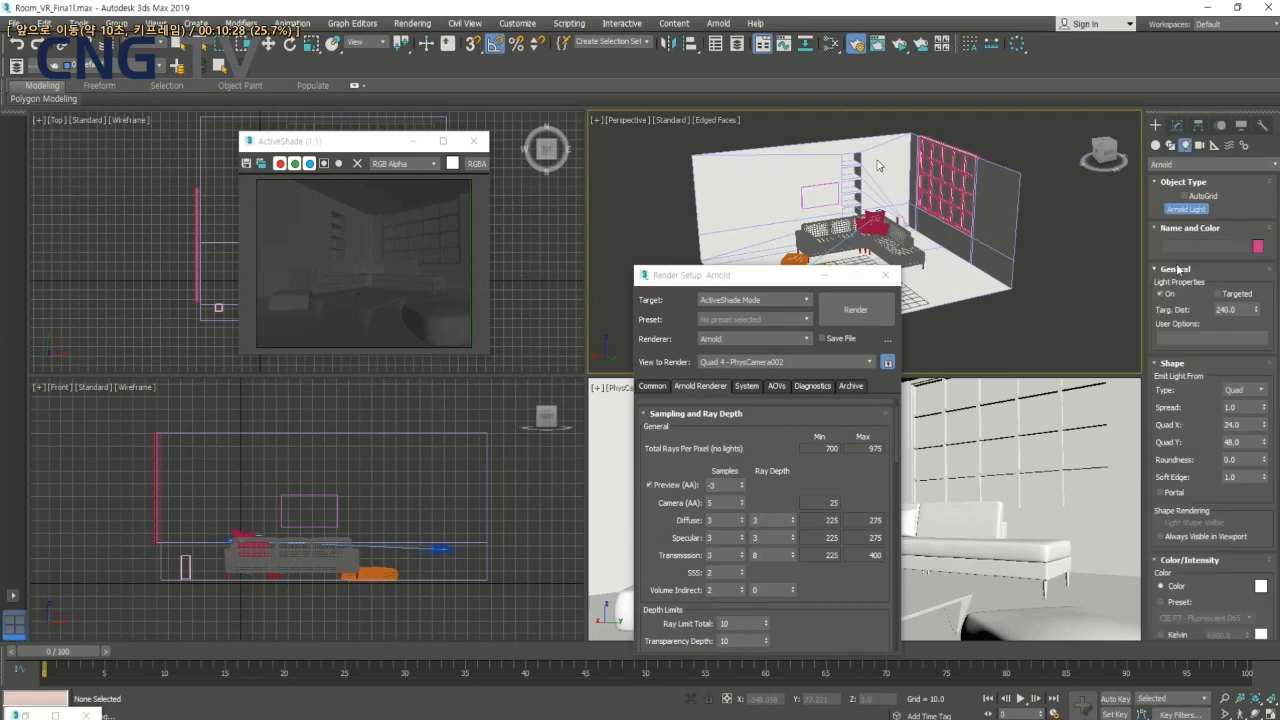
key(space)
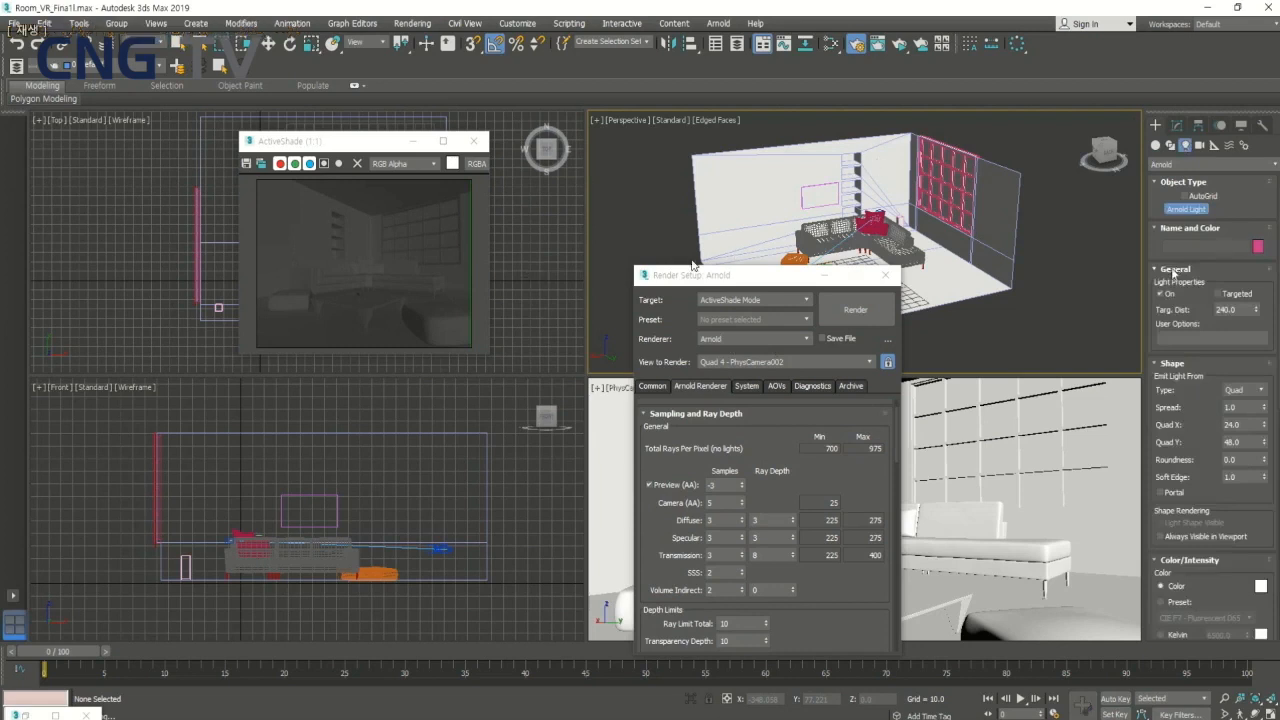
key(Right)
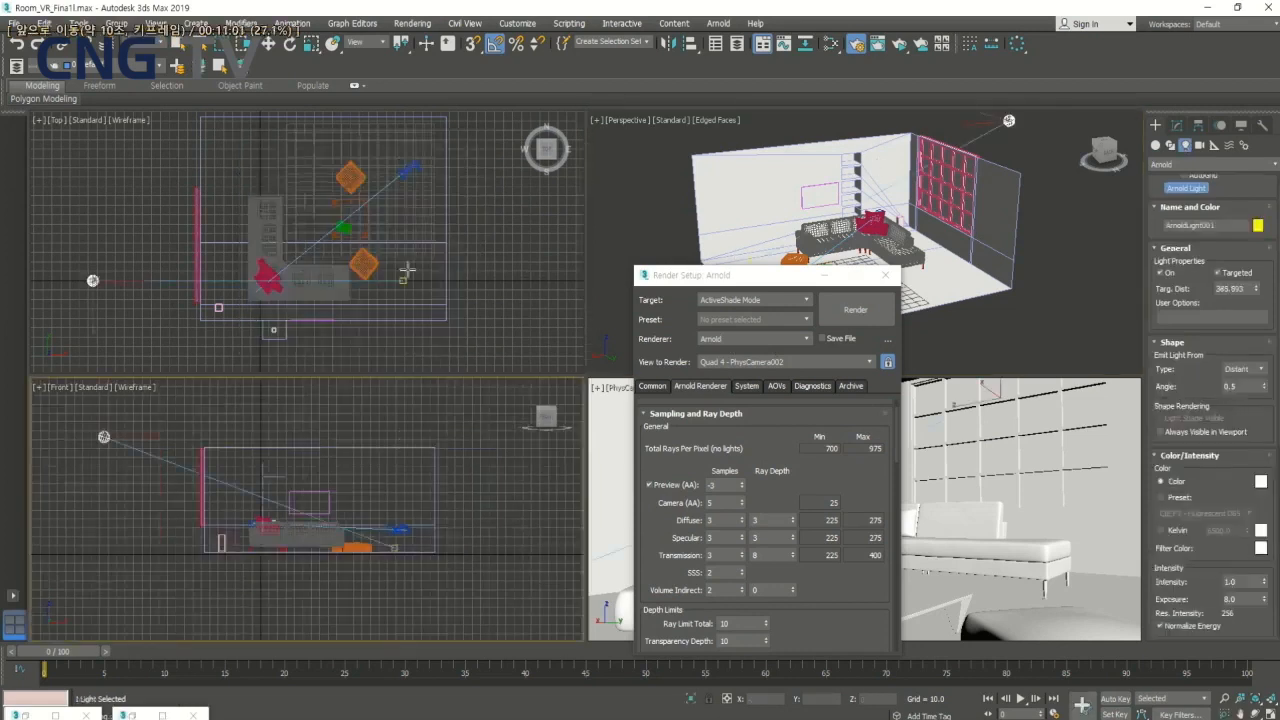
key(Right)
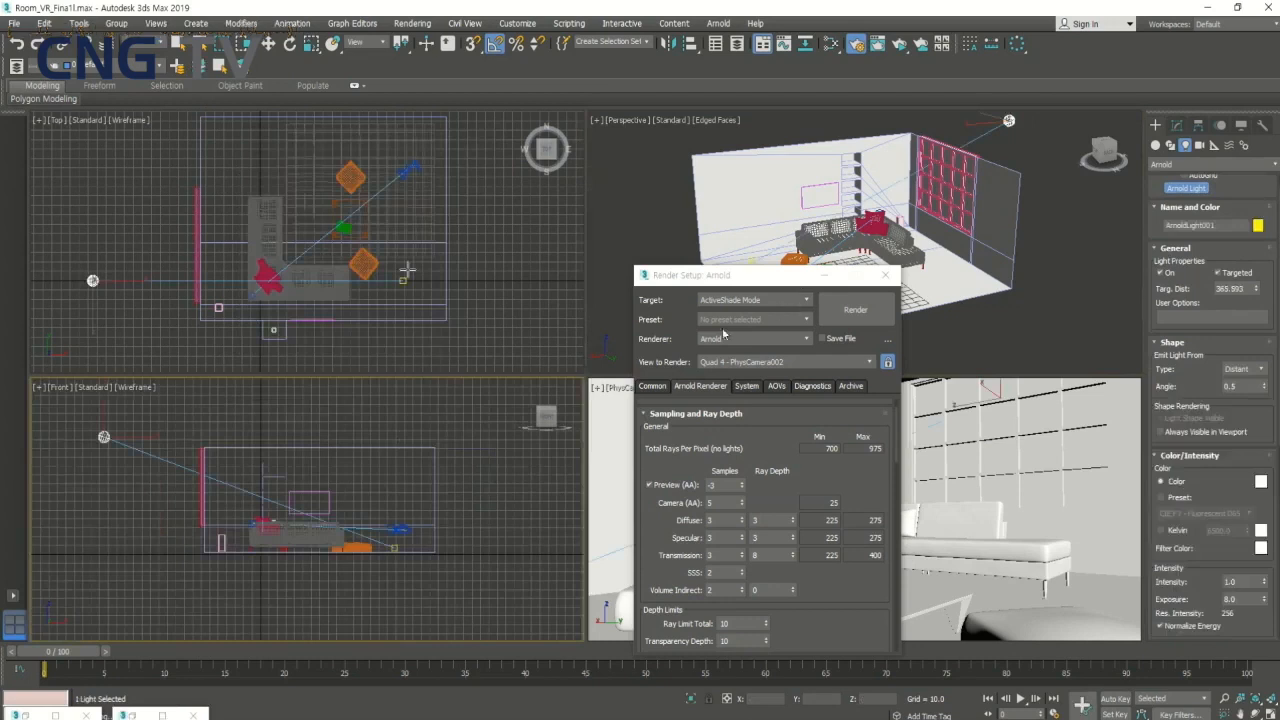
key(Right)
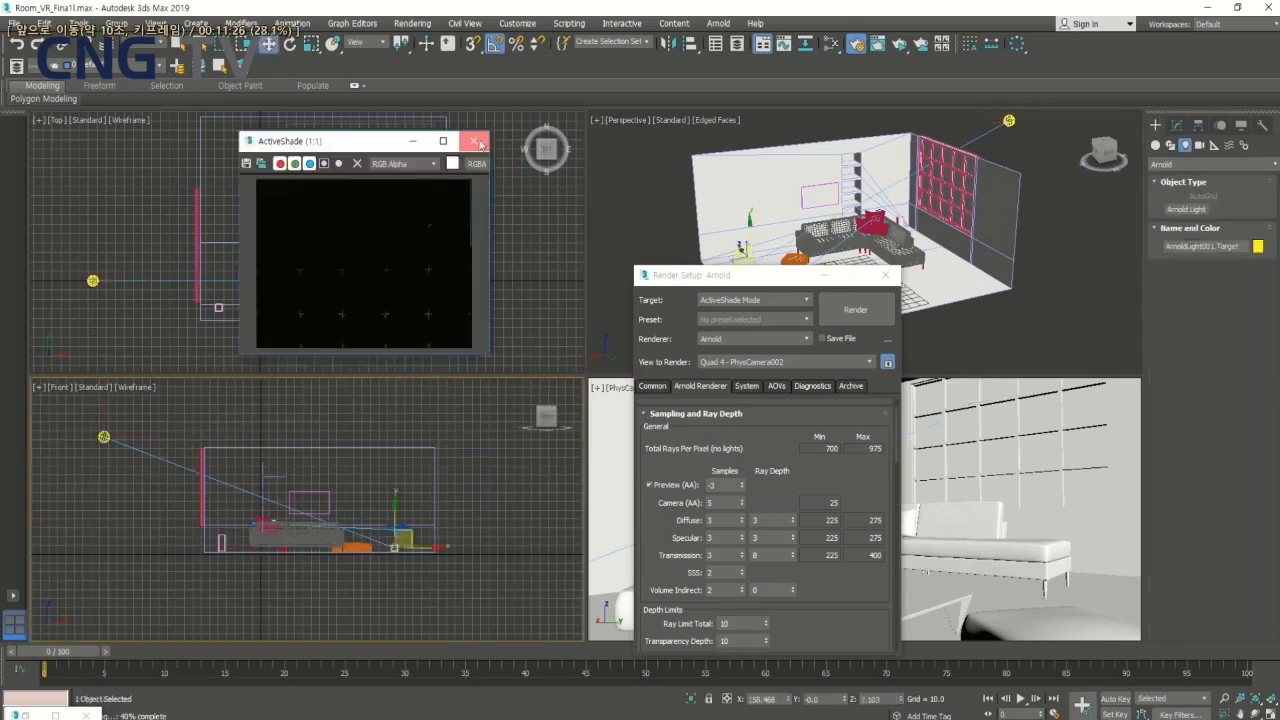
key(Left)
key(Left)
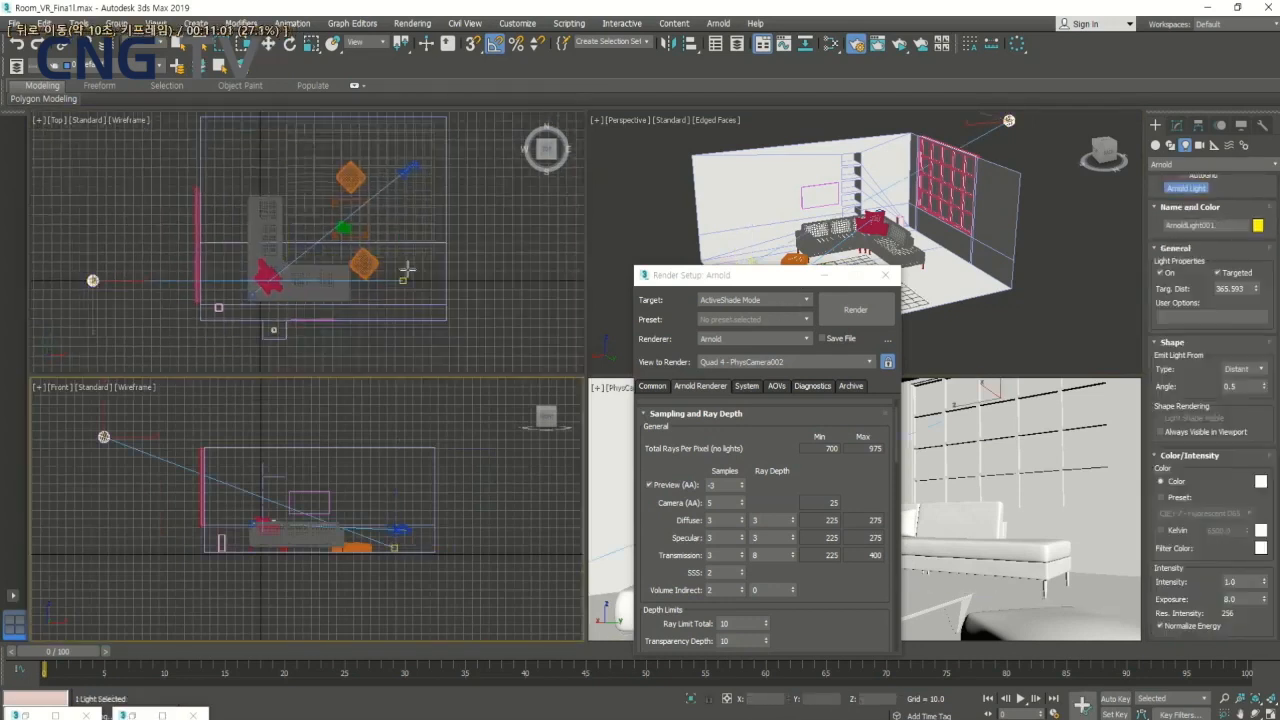
key(Left)
key(c)
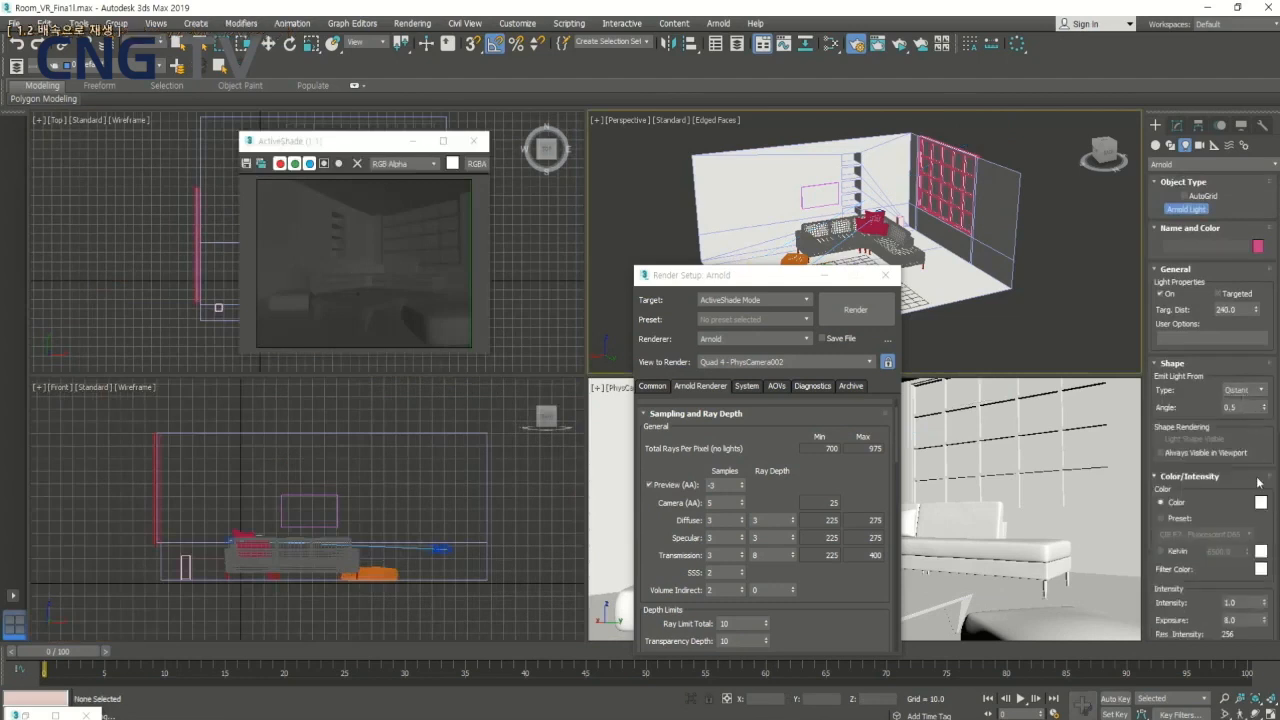
key(c)
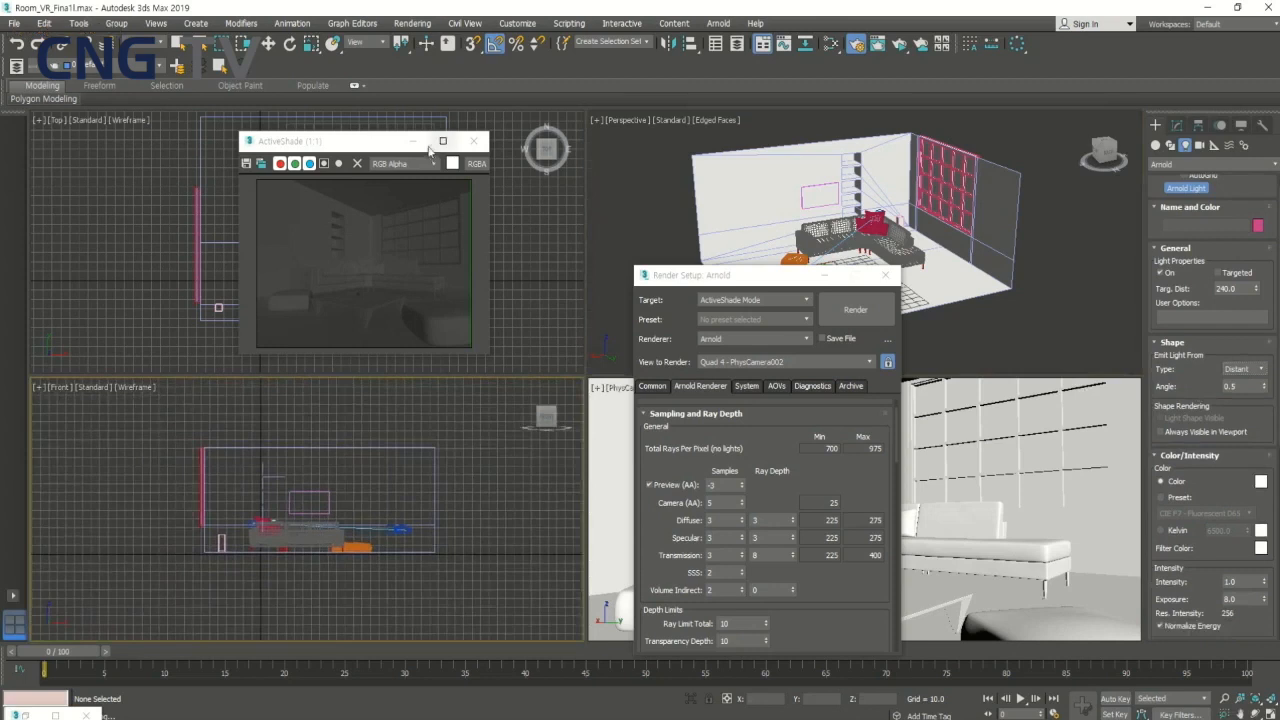
key(Right)
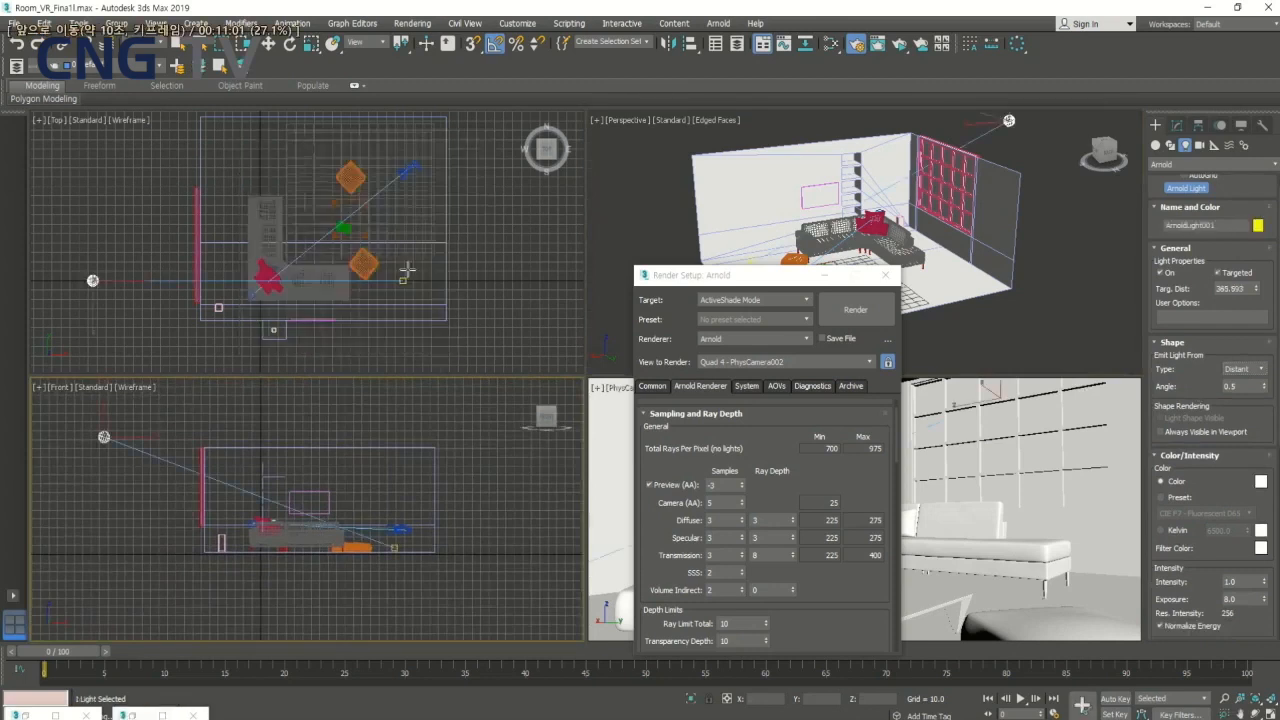
key(c)
key(space)
key(space)
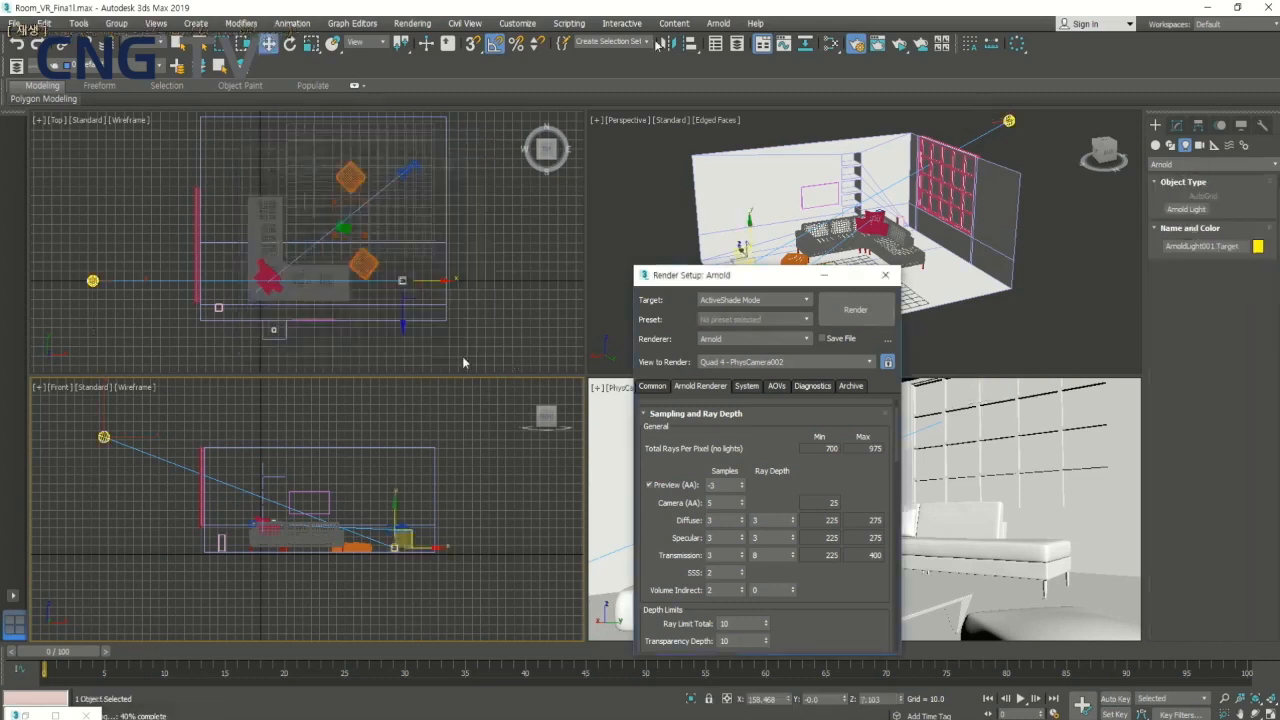
key(space)
mouse_move(469, 254)
middle_down()
mouse_move(482, 280)
mouse_move(482, 268)
middle_up()
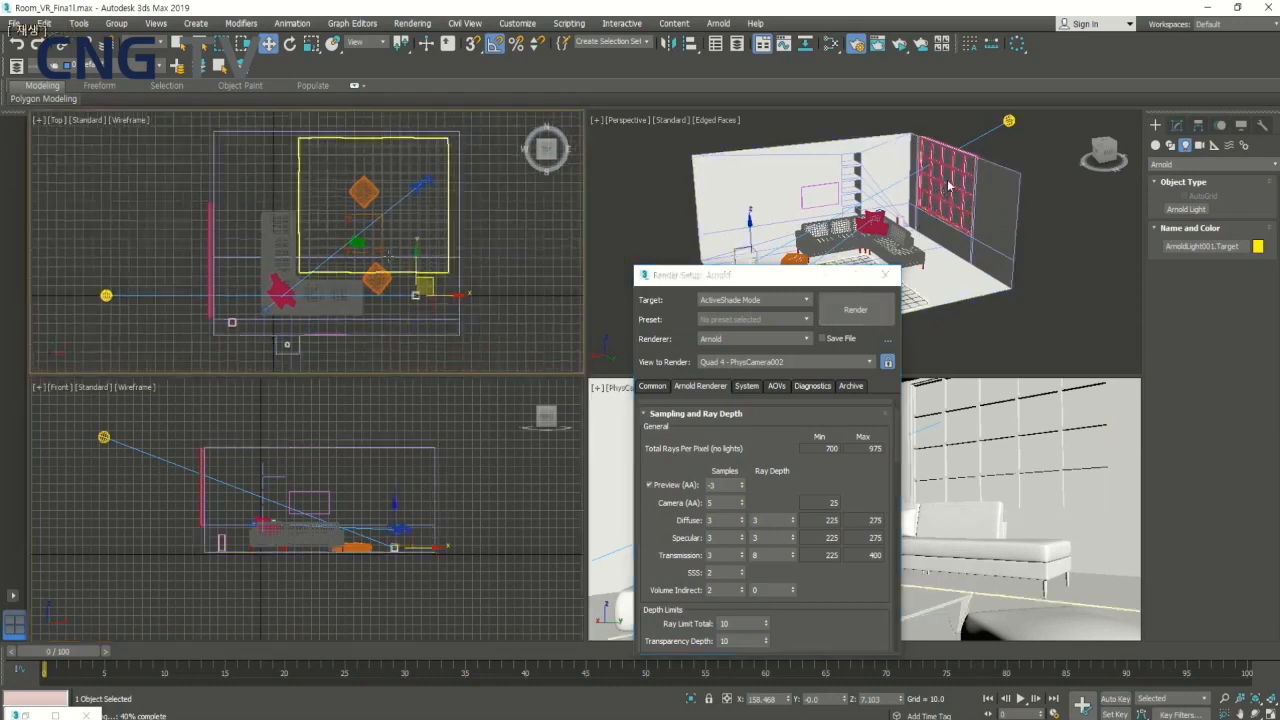
key(space)
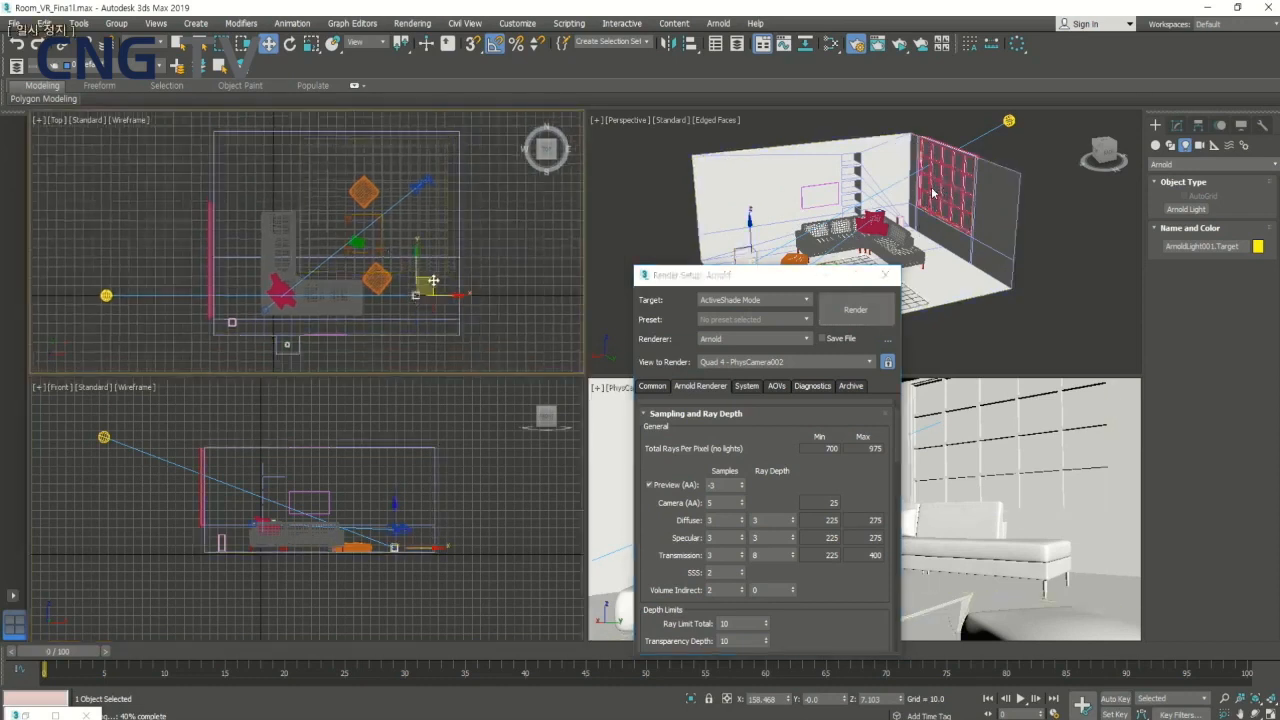
key(Right)
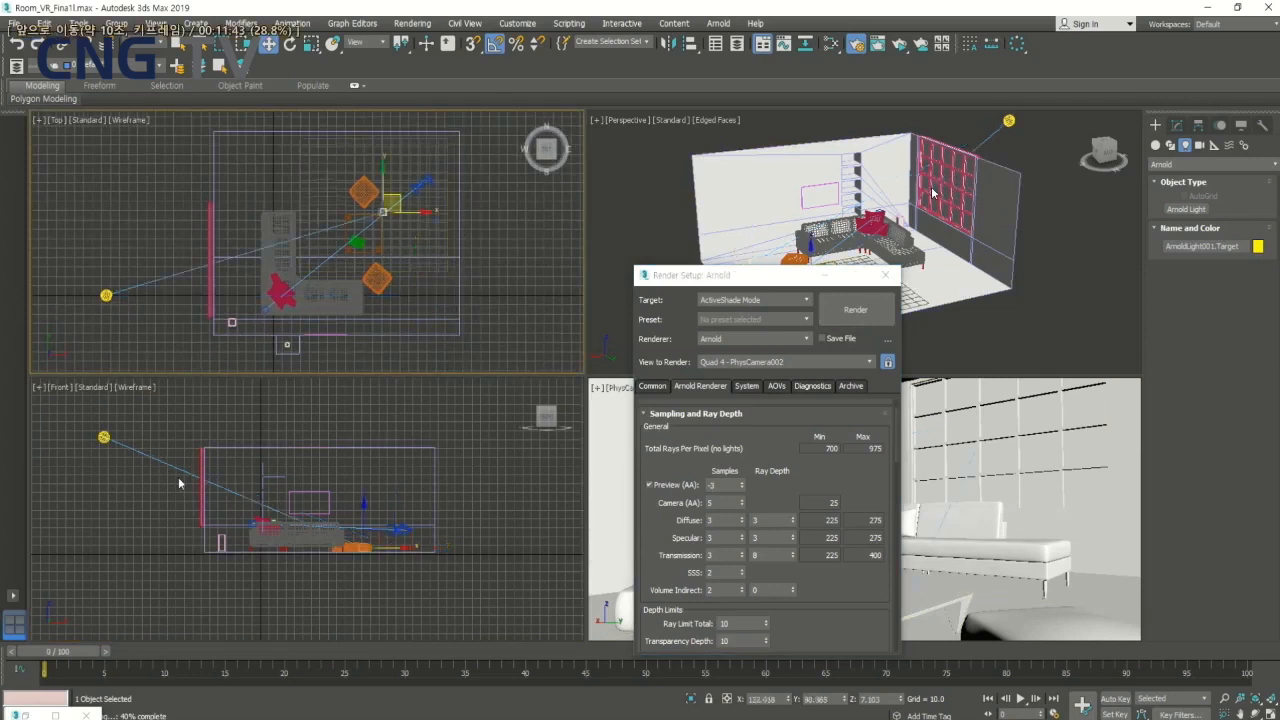
key(Right)
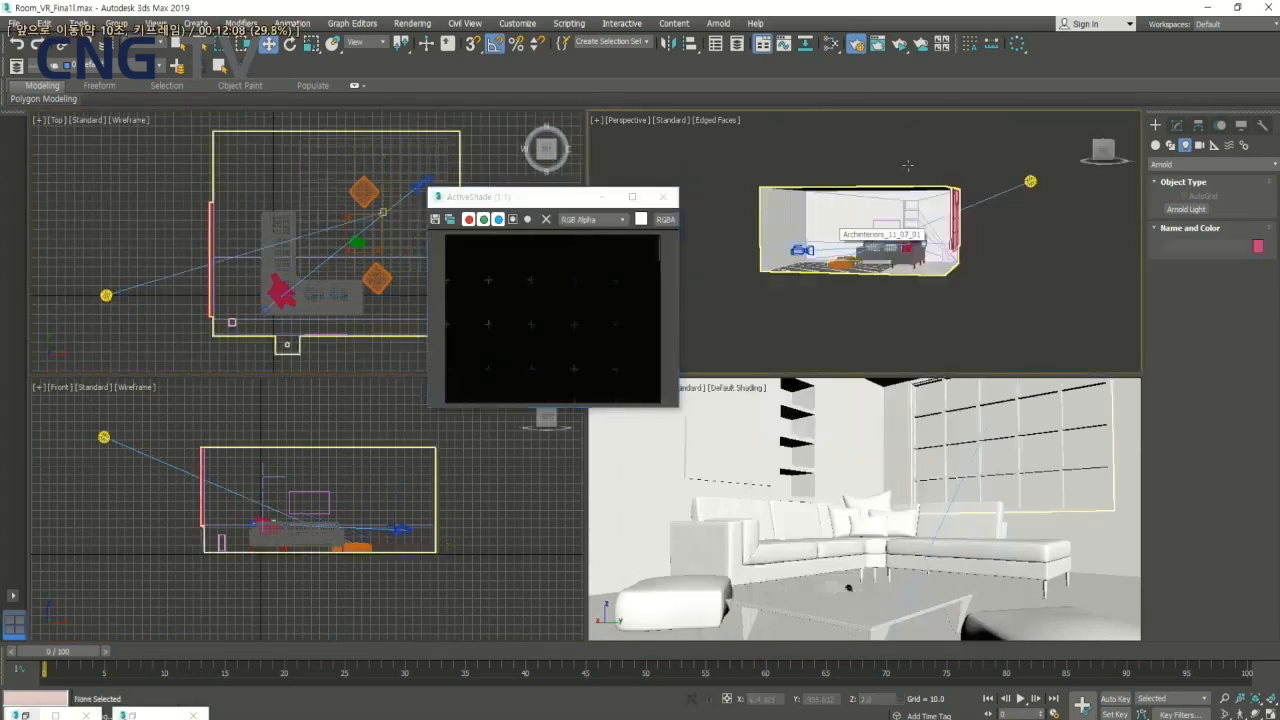
key(Right)
key(Right)
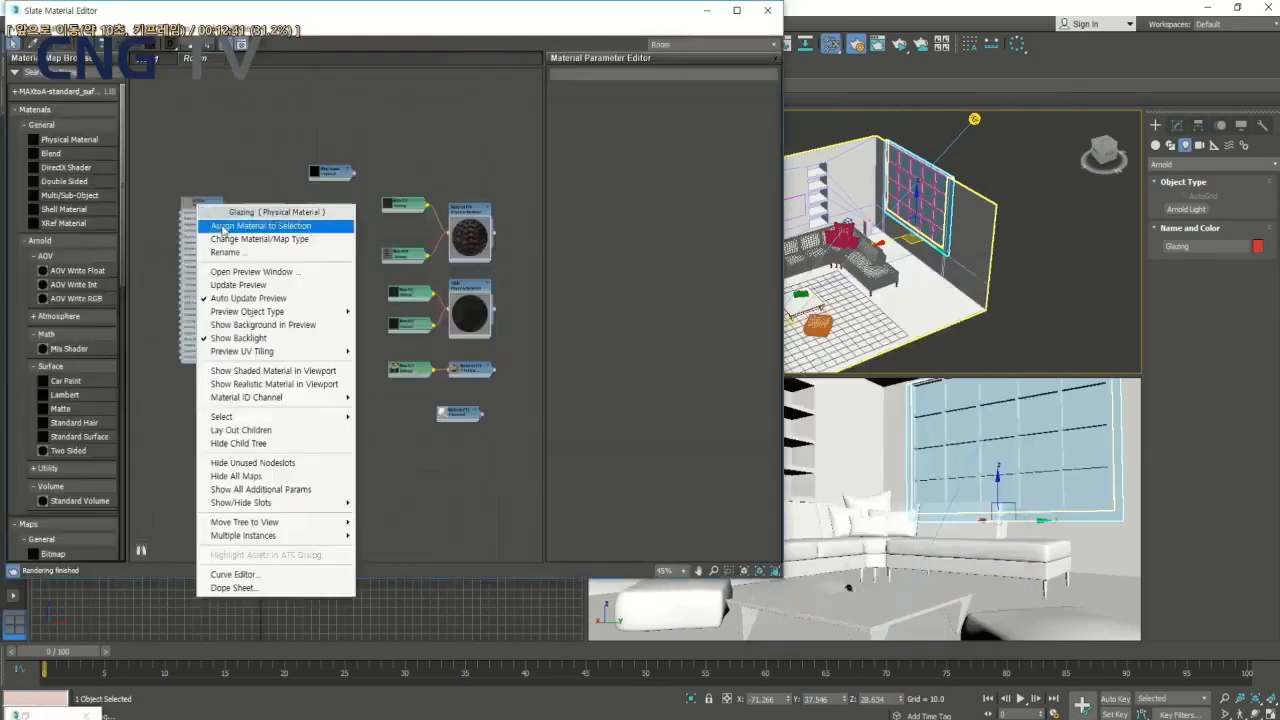
key(space)
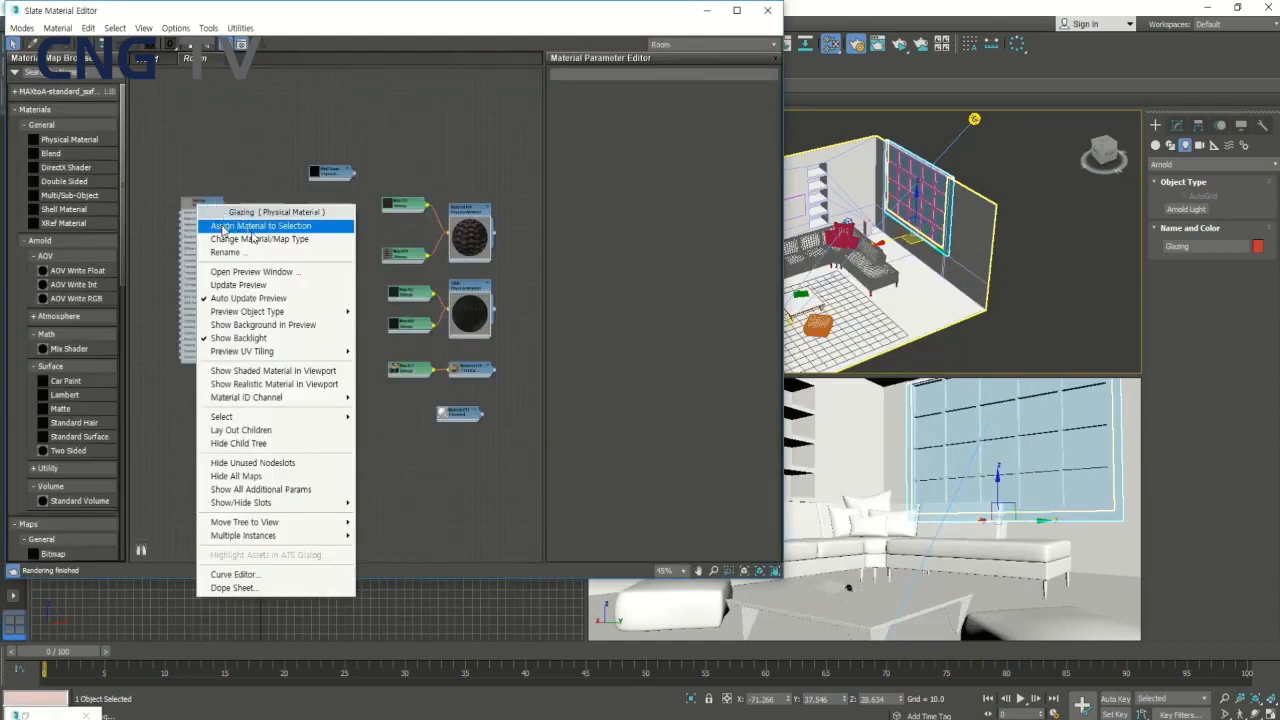
- Assign the Glazing physical material to the selected window glass
click(223, 230)
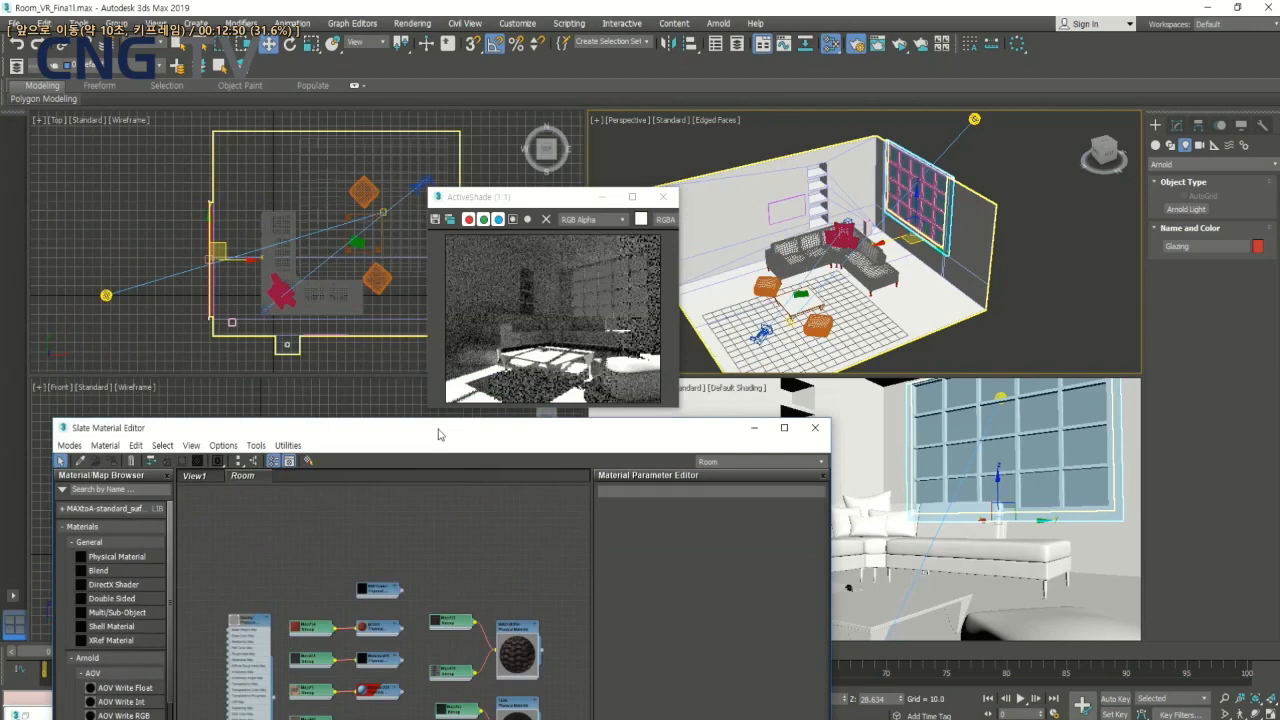
key(space)
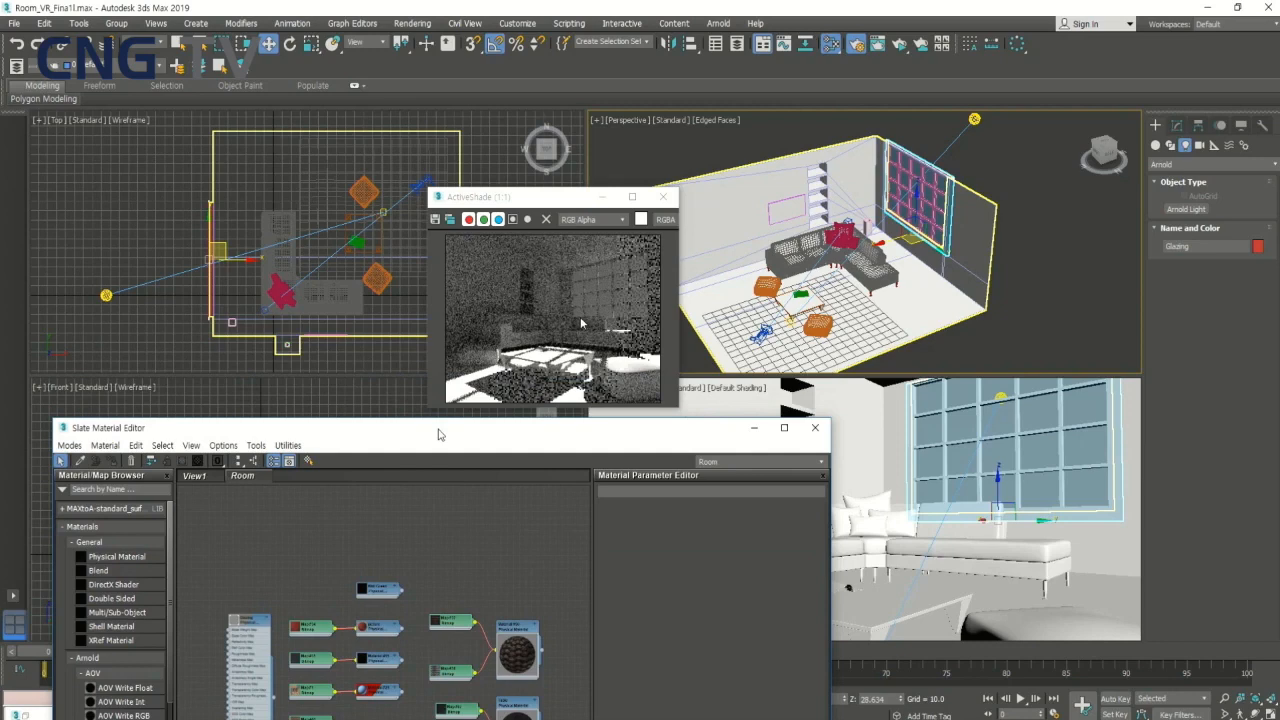
key(Right)
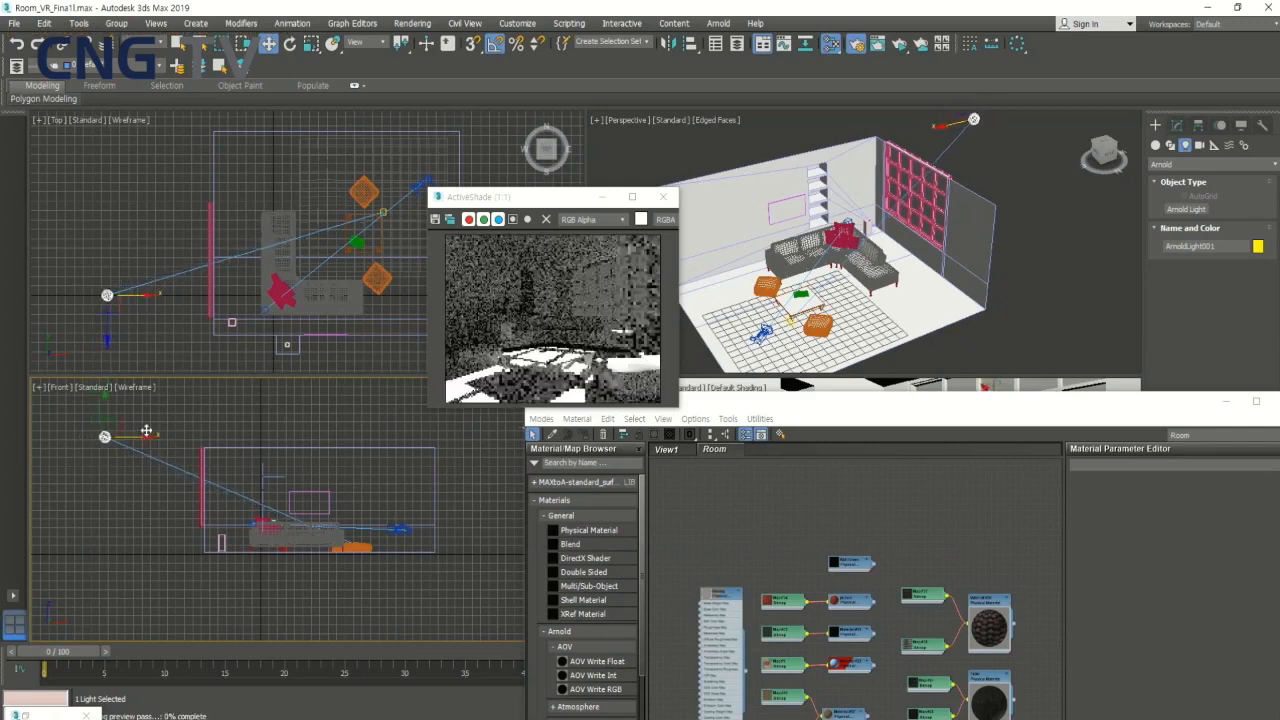
key(Right)
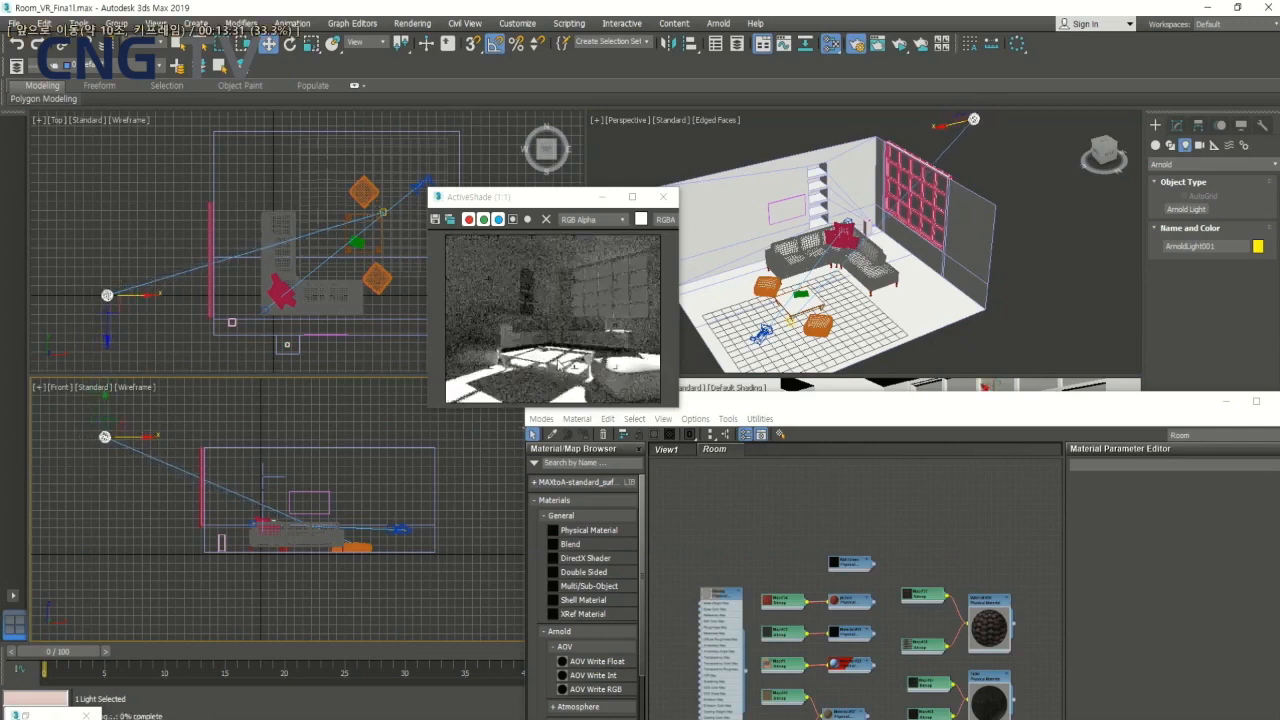
key(Right)
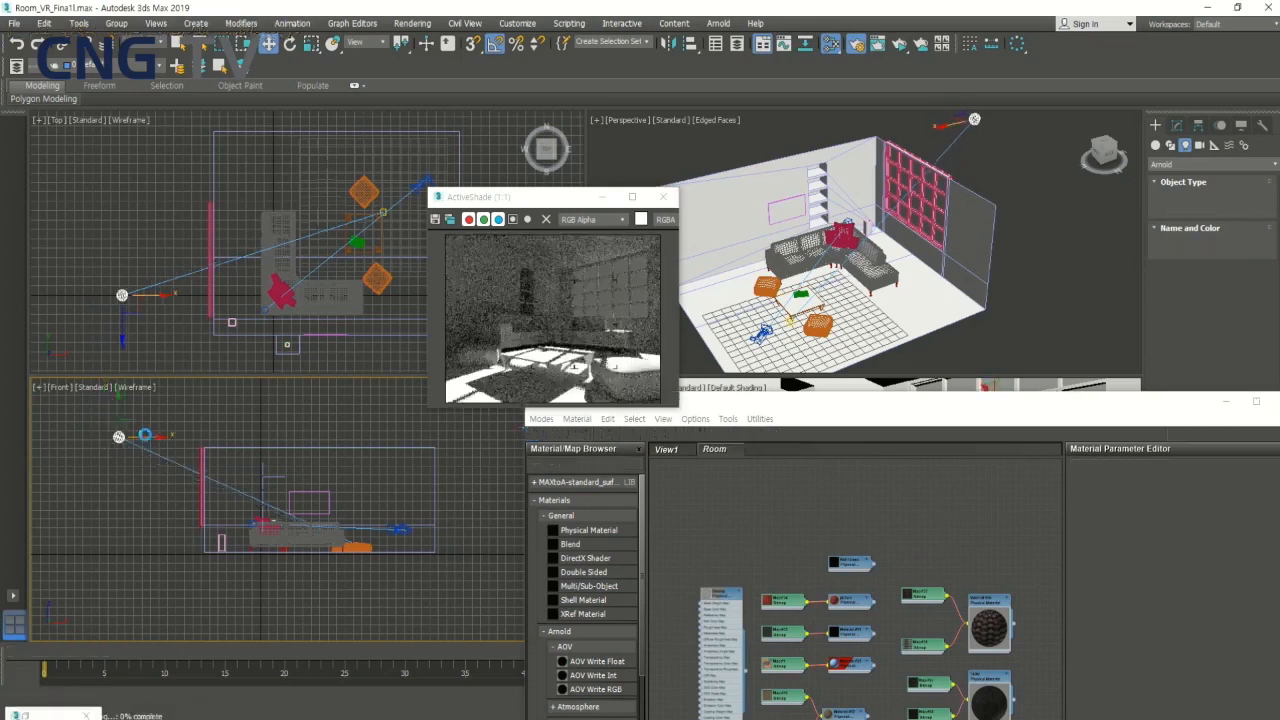
key(Right)
key(Right)
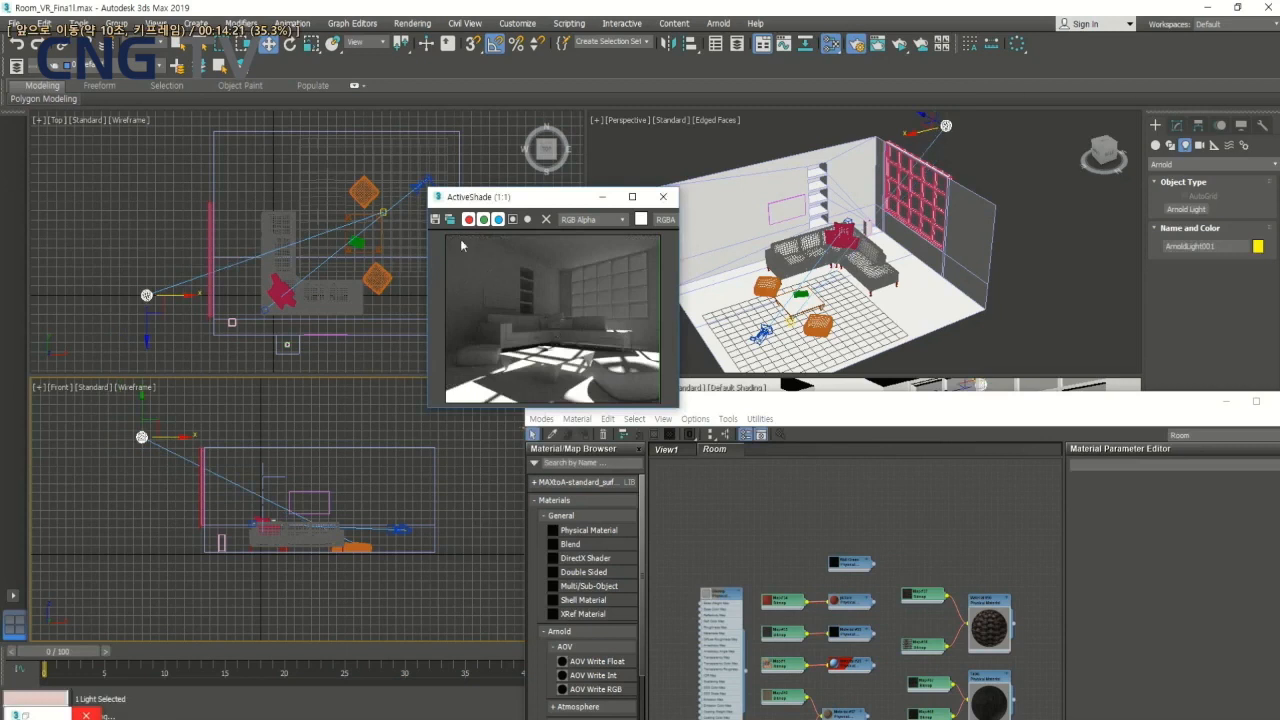
key(Right)
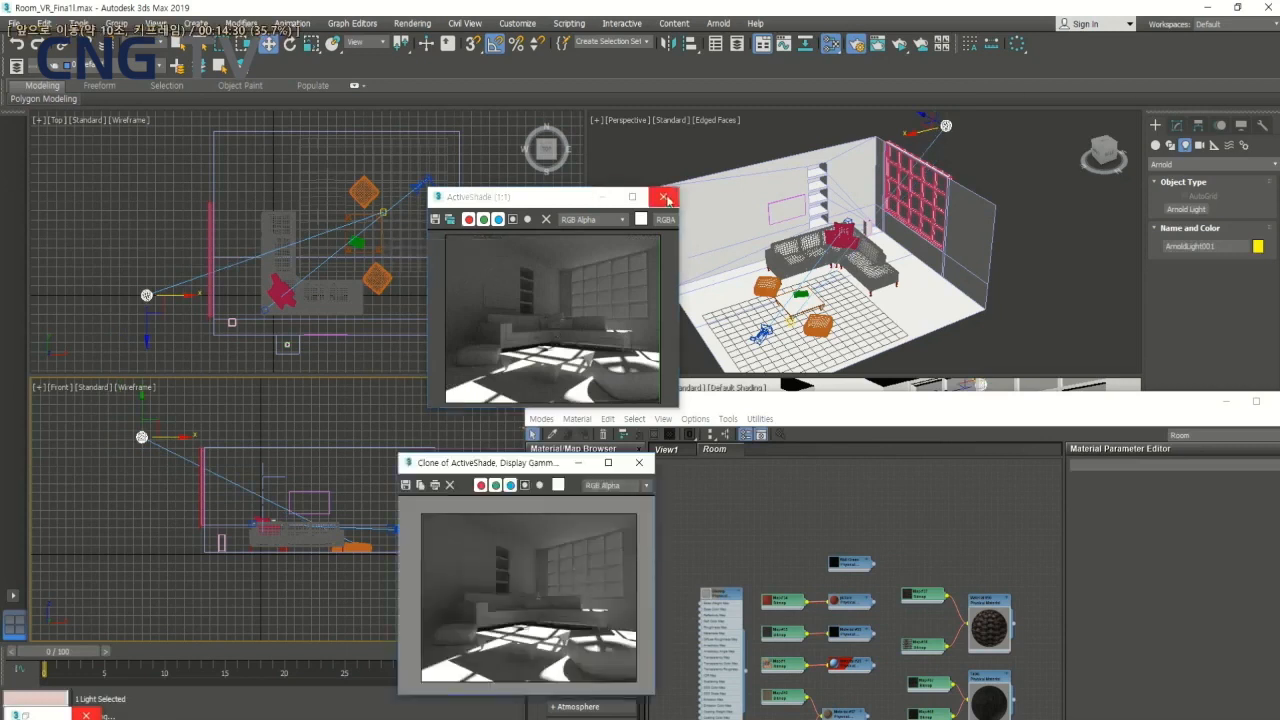
key(Right)
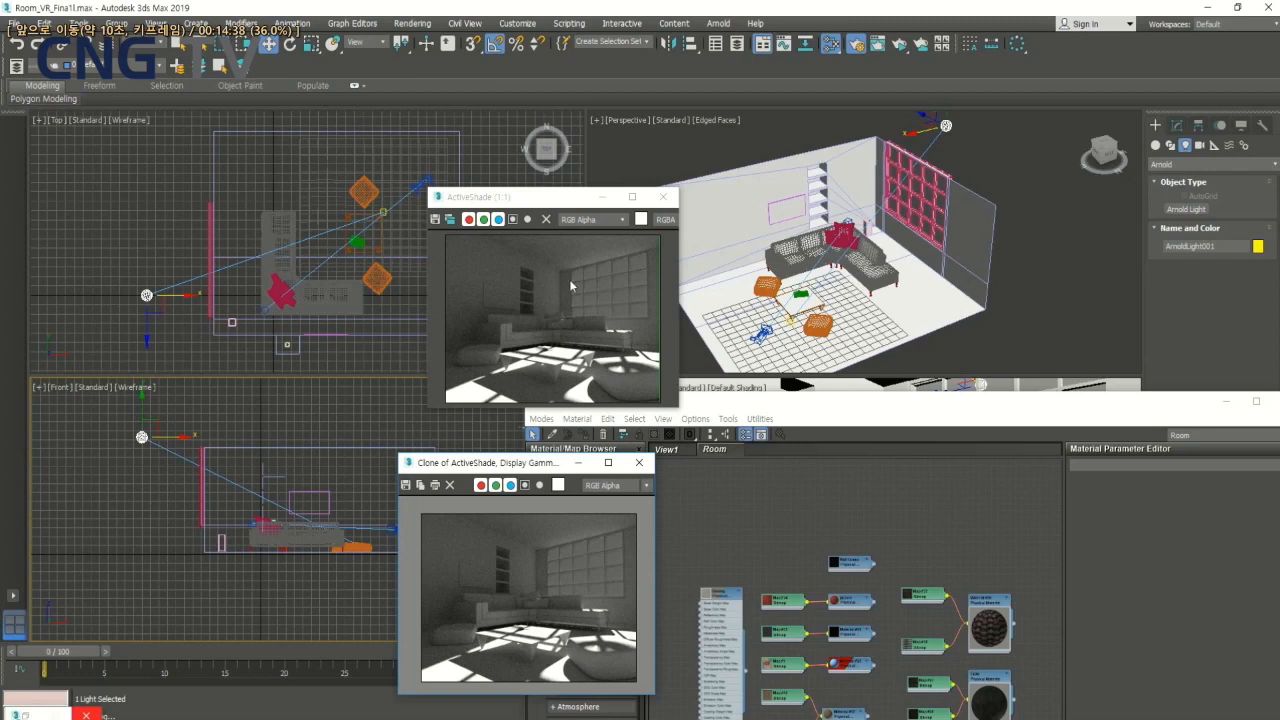
key(Right)
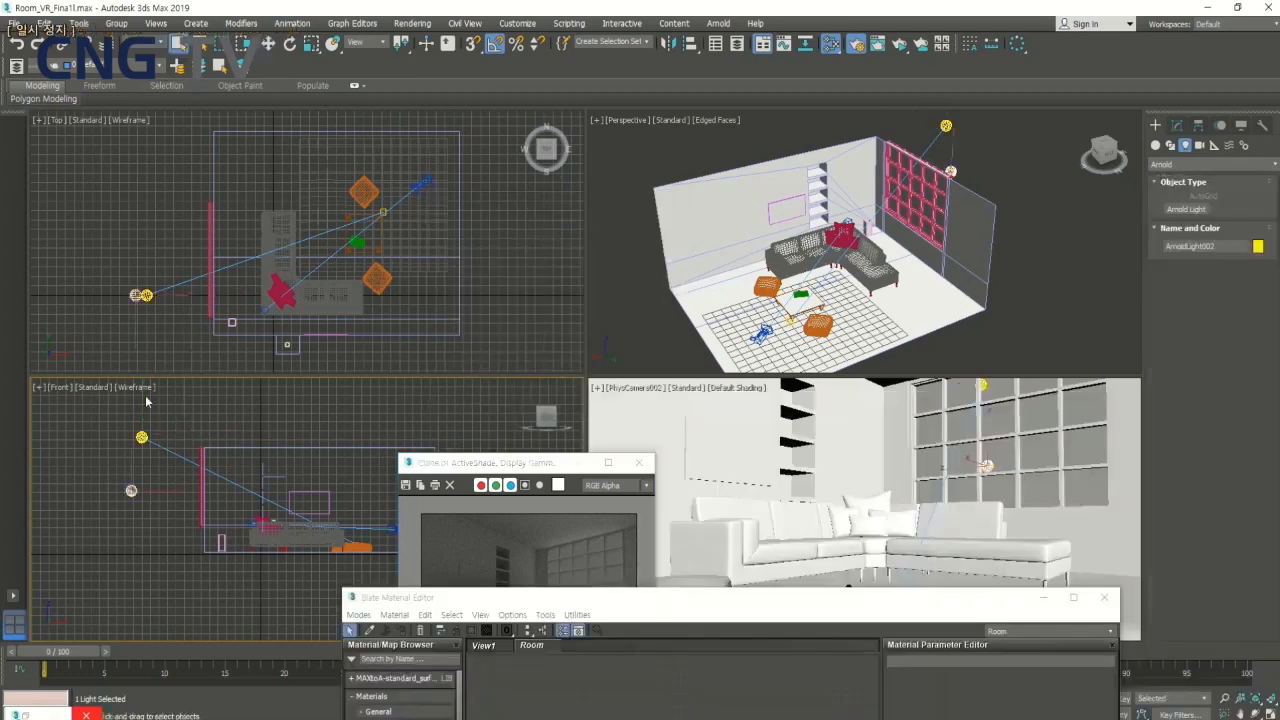
- Set the distant Arnold light's exposure to 7 and its intensity to 4.5
click(142, 437)
click(1177, 126)
scroll(1255, 450, down, 3)
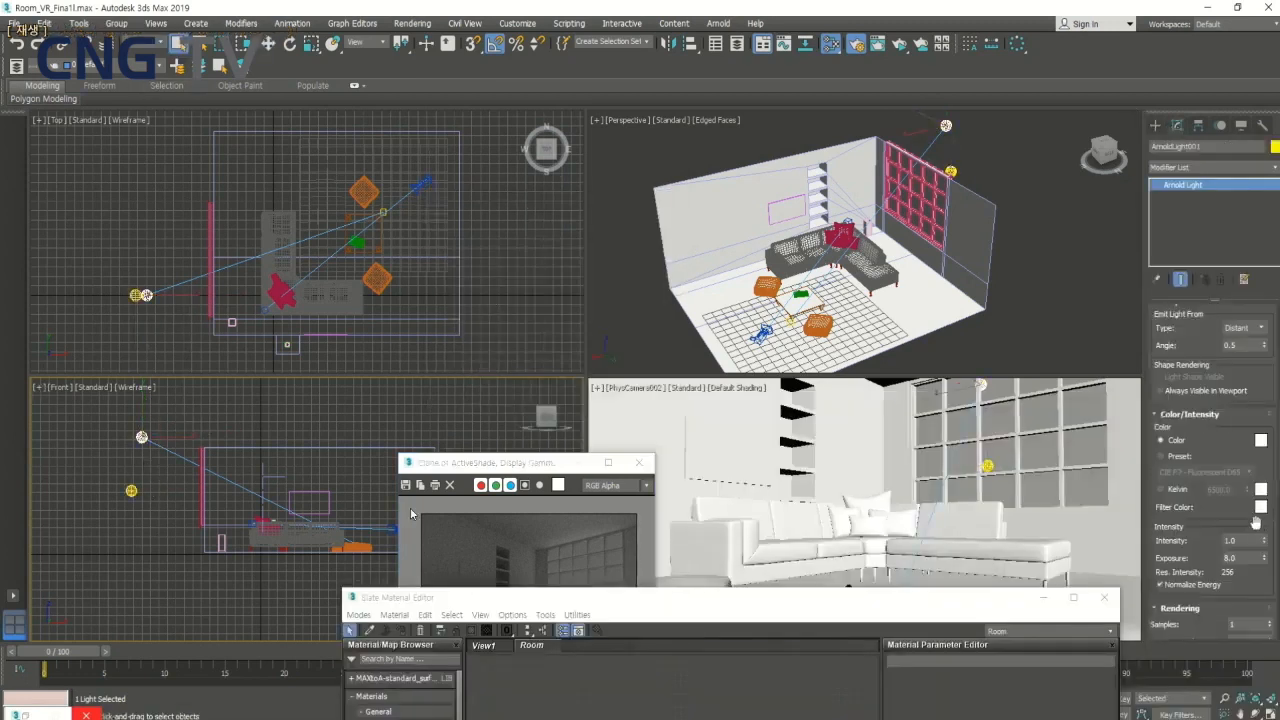
double_click(1242, 557)
text(7)
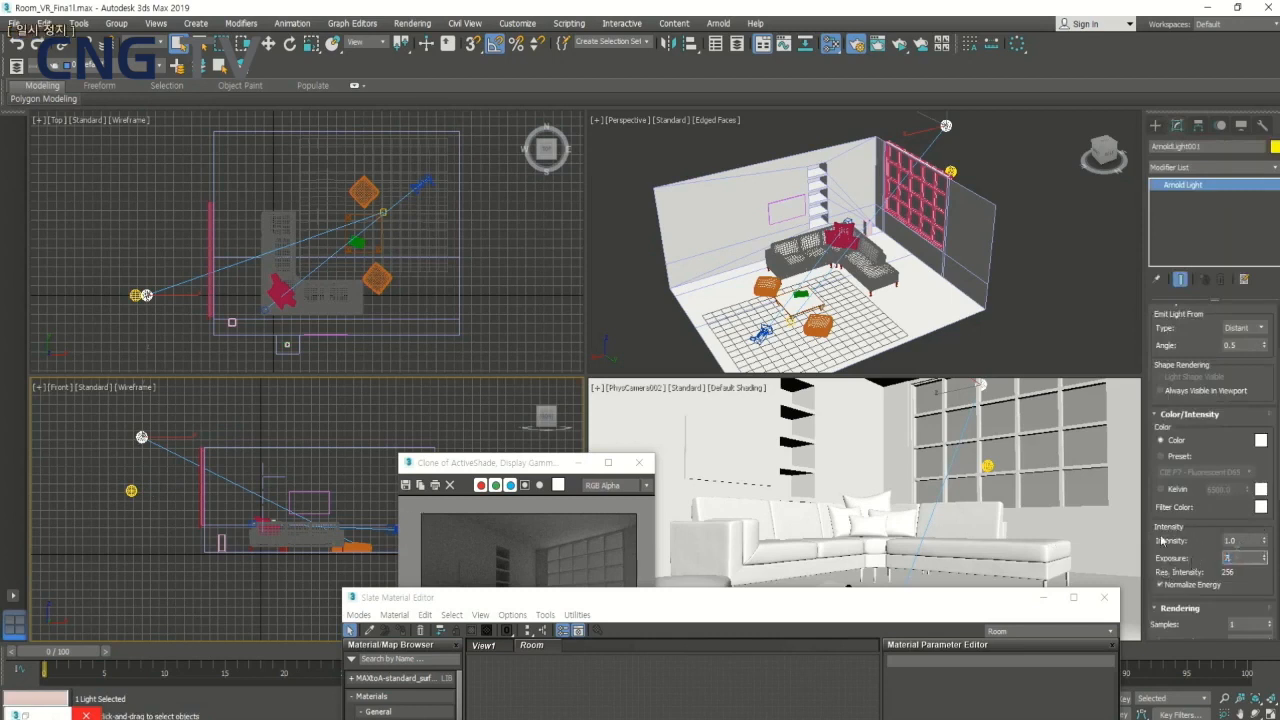
double_click(1252, 541)
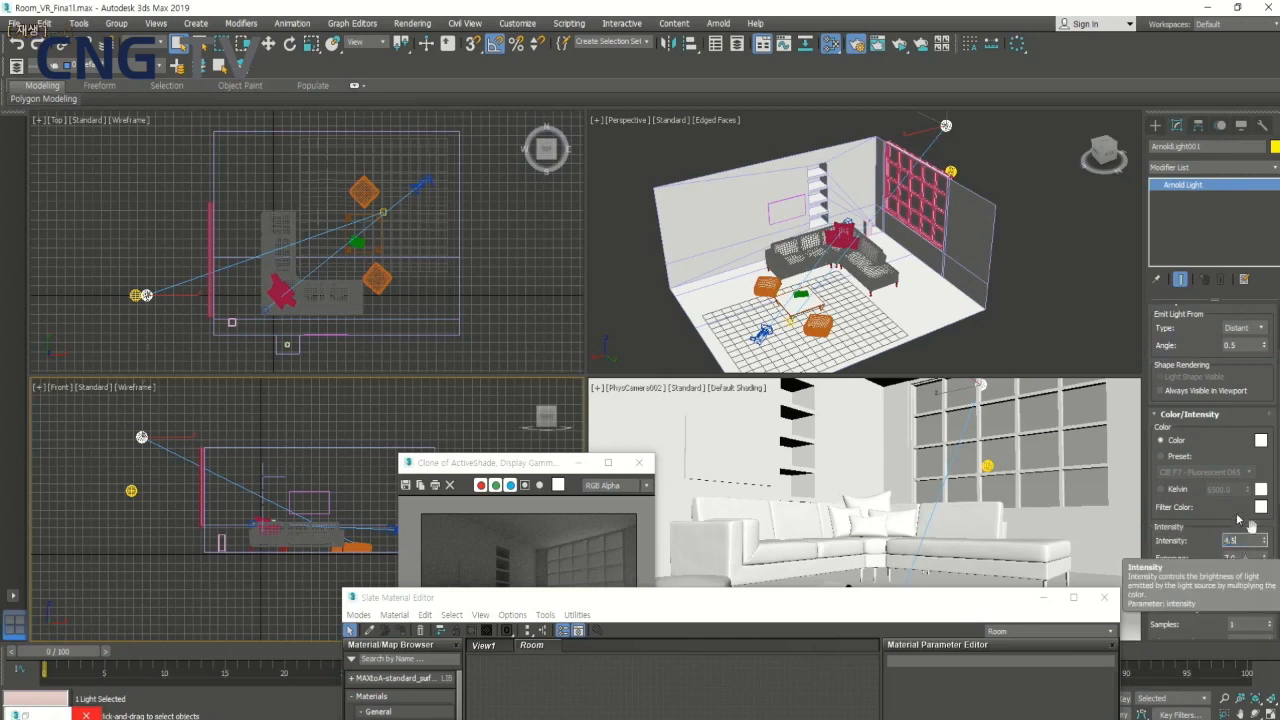
text(4.5)
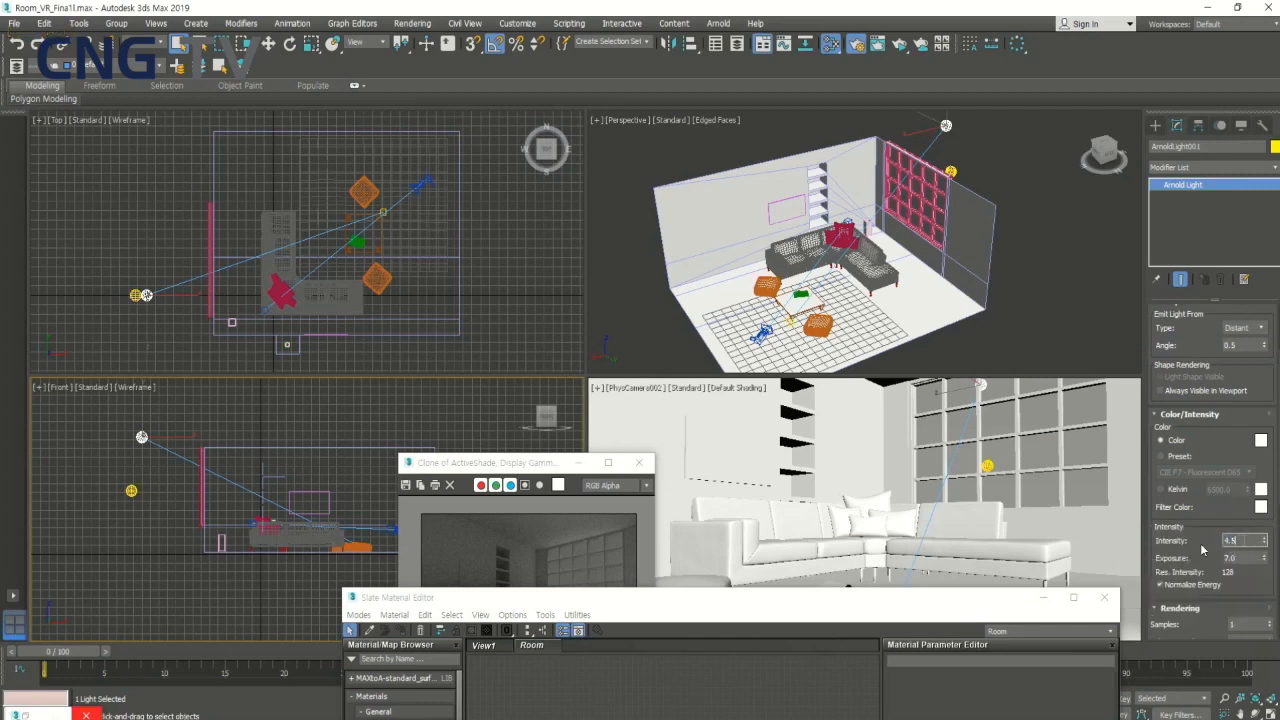
key(Tab)
- Set the distant light's rendering samples to 5
scroll(1246, 542, down, 1)
key(Tab)
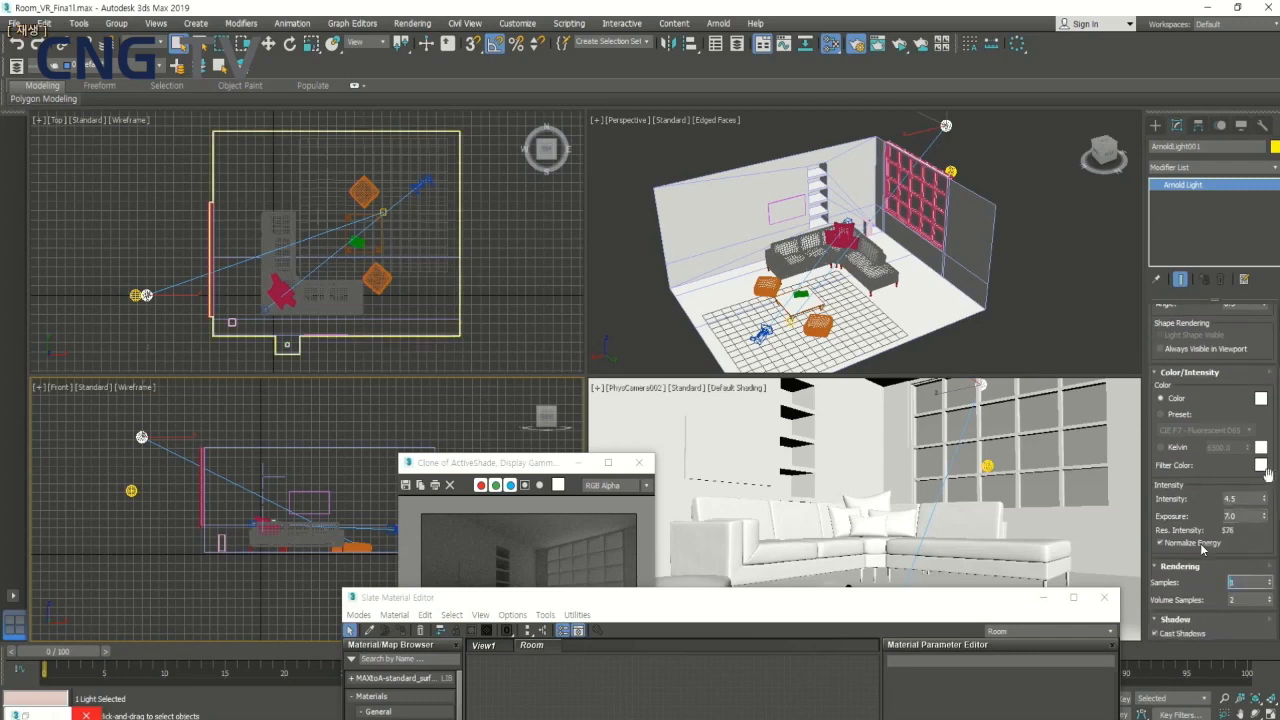
text(5)
- Set the skydome light's intensity to 2.5, its samples to 5 and its volume samples to 3
click(130, 492)
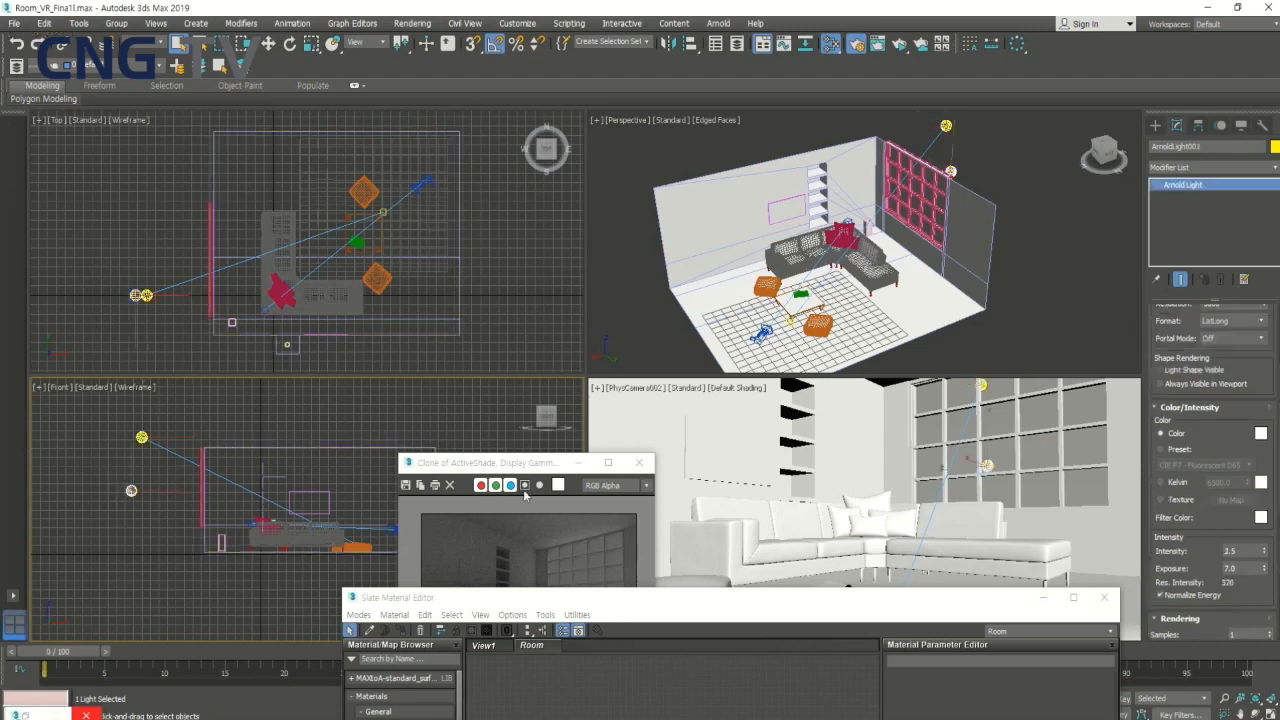
drag(1241, 552, 1194, 562)
text(5)
key(ctrl+z)
scroll(1240, 545, down, 1)
double_click(1246, 575)
text(5)
key(Tab)
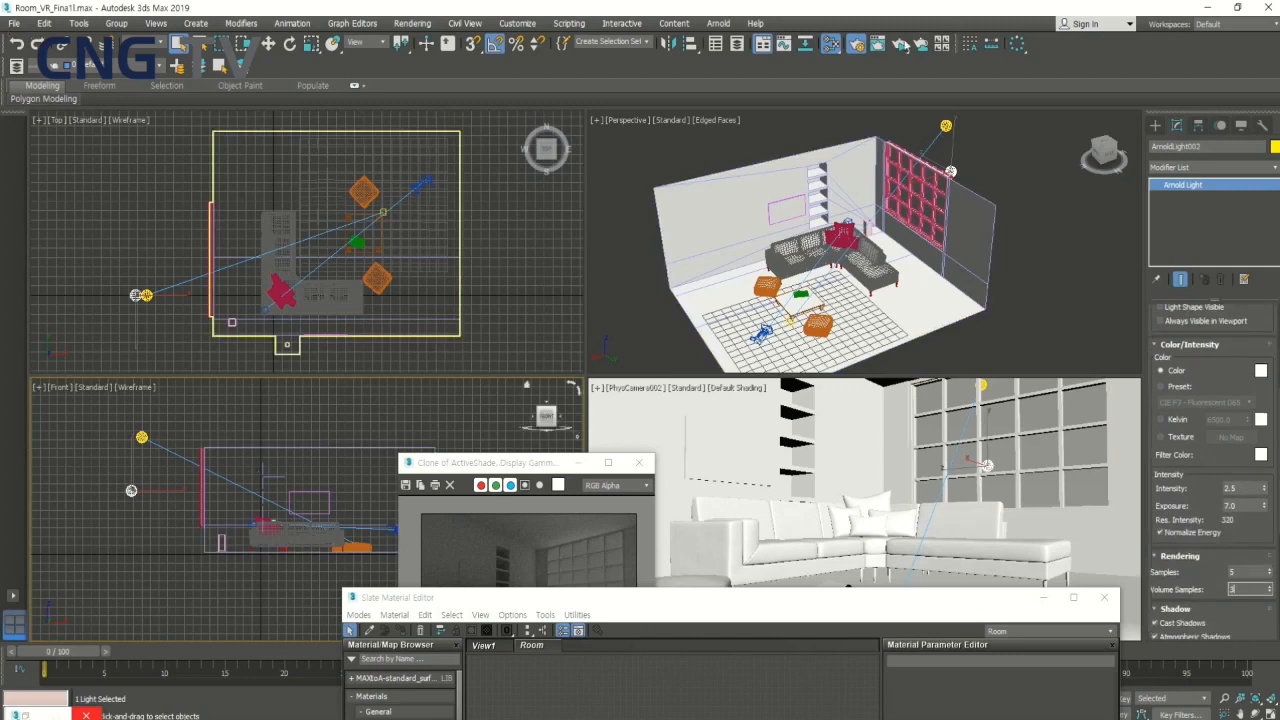
- Run an ActiveShade render and line up the two cloned renders side by side to compare the lighting
click(853, 48)
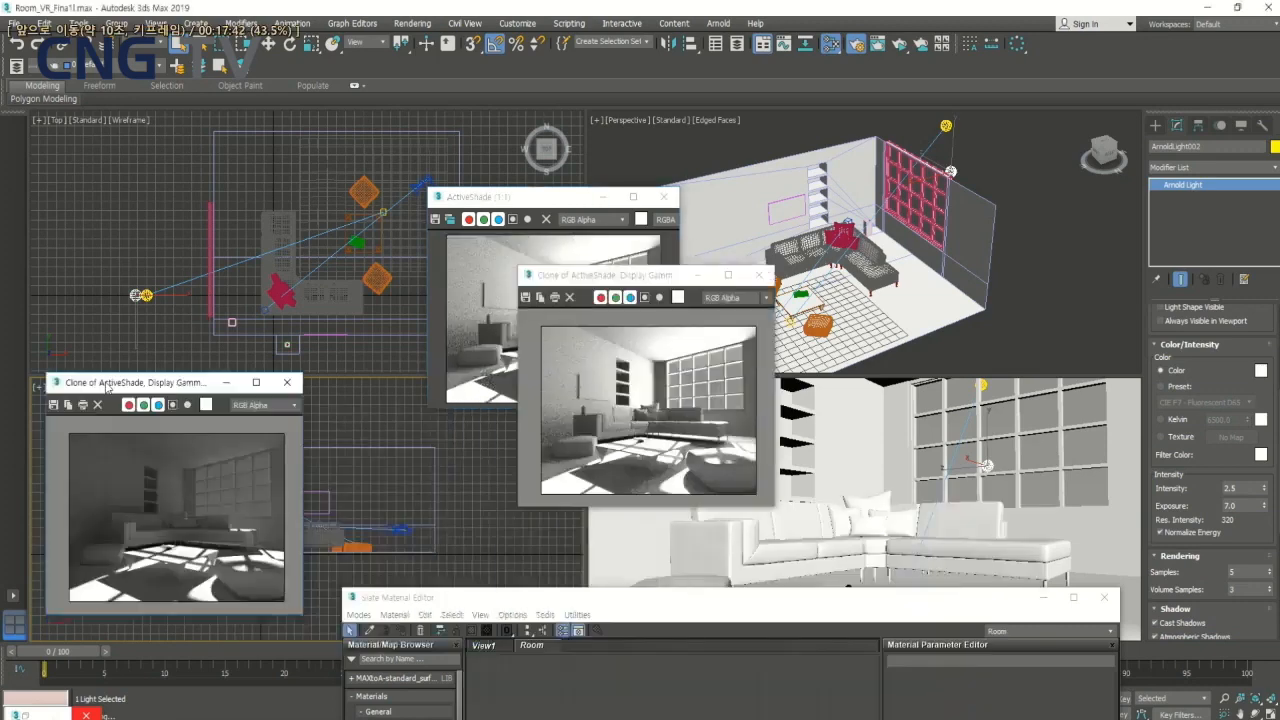
drag(107, 387, 89, 392)
mouse_move(637, 277)
mouse_down()
mouse_move(499, 332)
mouse_move(431, 390)
mouse_up()
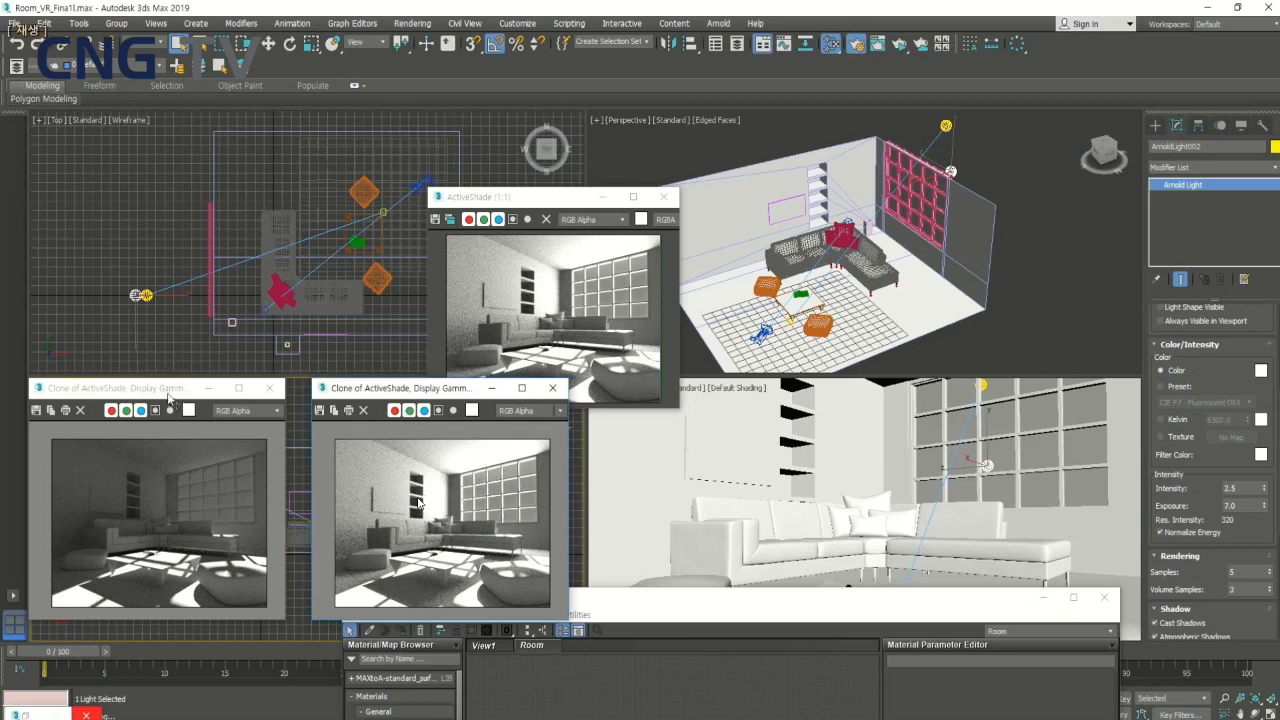
drag(168, 392, 190, 388)
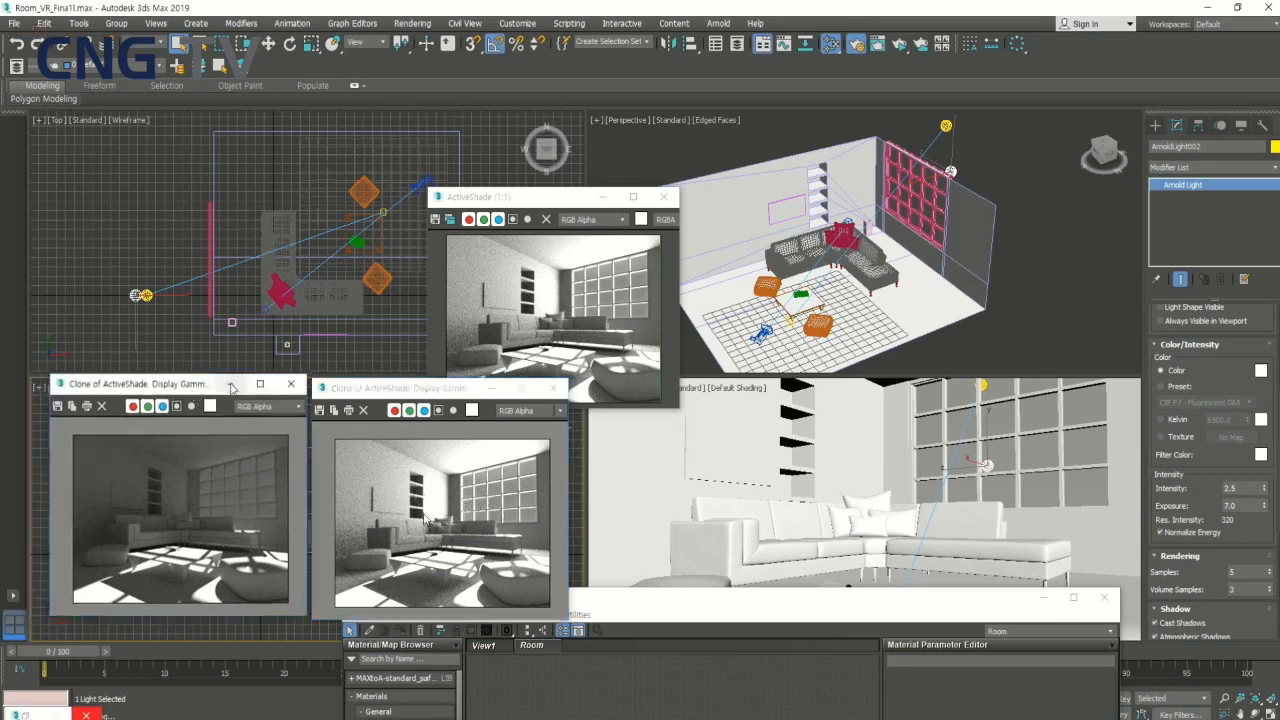
click(491, 387)
click(231, 384)
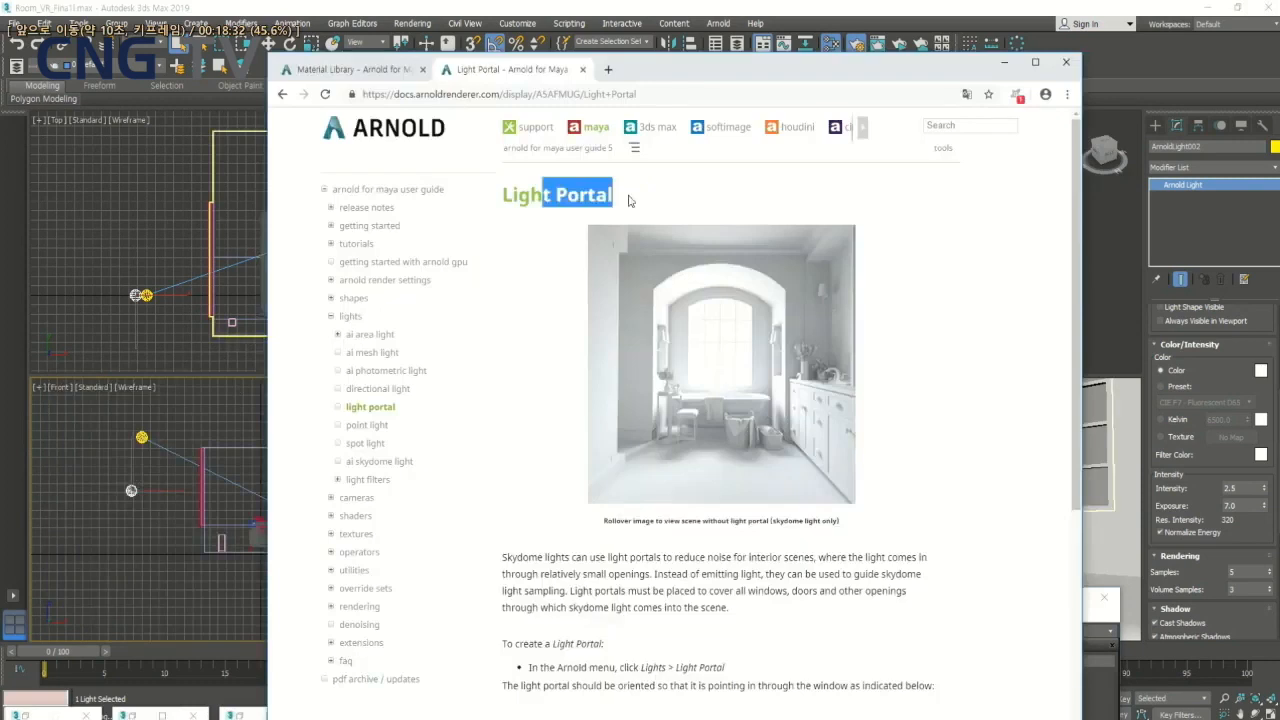
- Read the Arnold Light Portal documentation in the browser on how portals guide skydome light through windows of interior scenes
scroll(529, 503, down, 1)
click(516, 487)
scroll(516, 487, down, 1)
drag(662, 434, 767, 436)
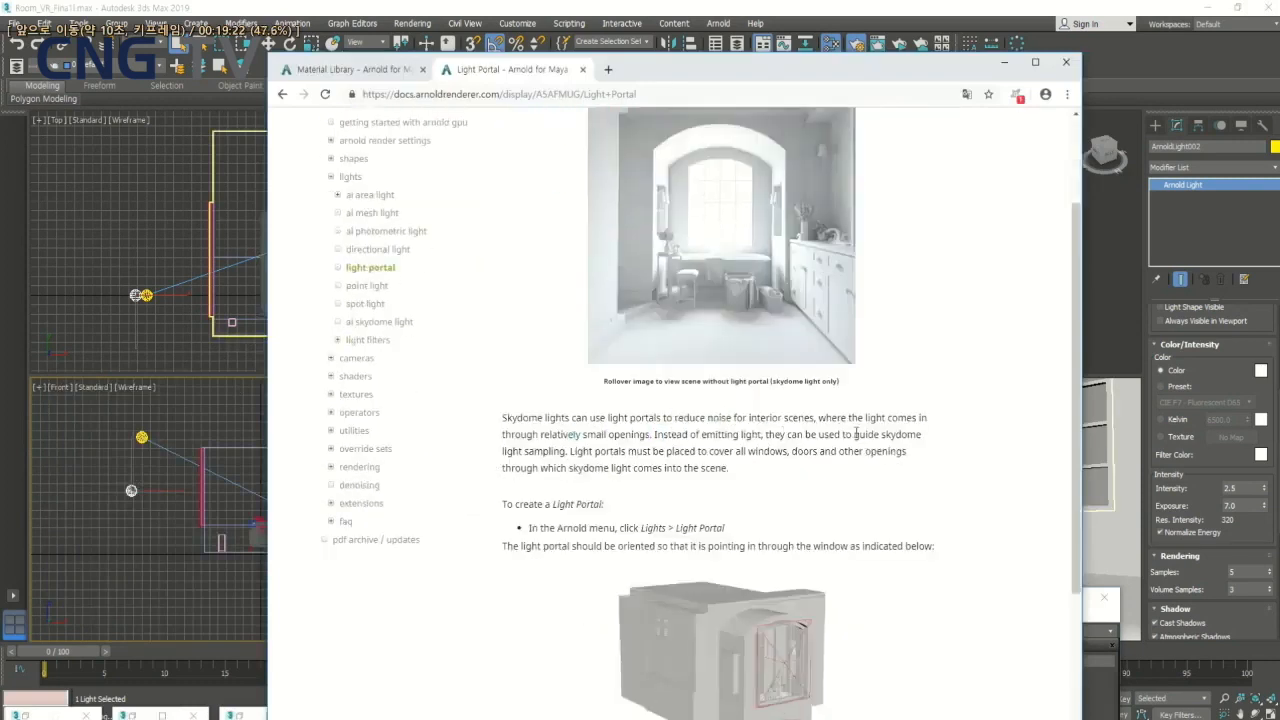
drag(853, 434, 922, 435)
double_click(545, 451)
drag(843, 434, 776, 436)
scroll(762, 418, down, 3)
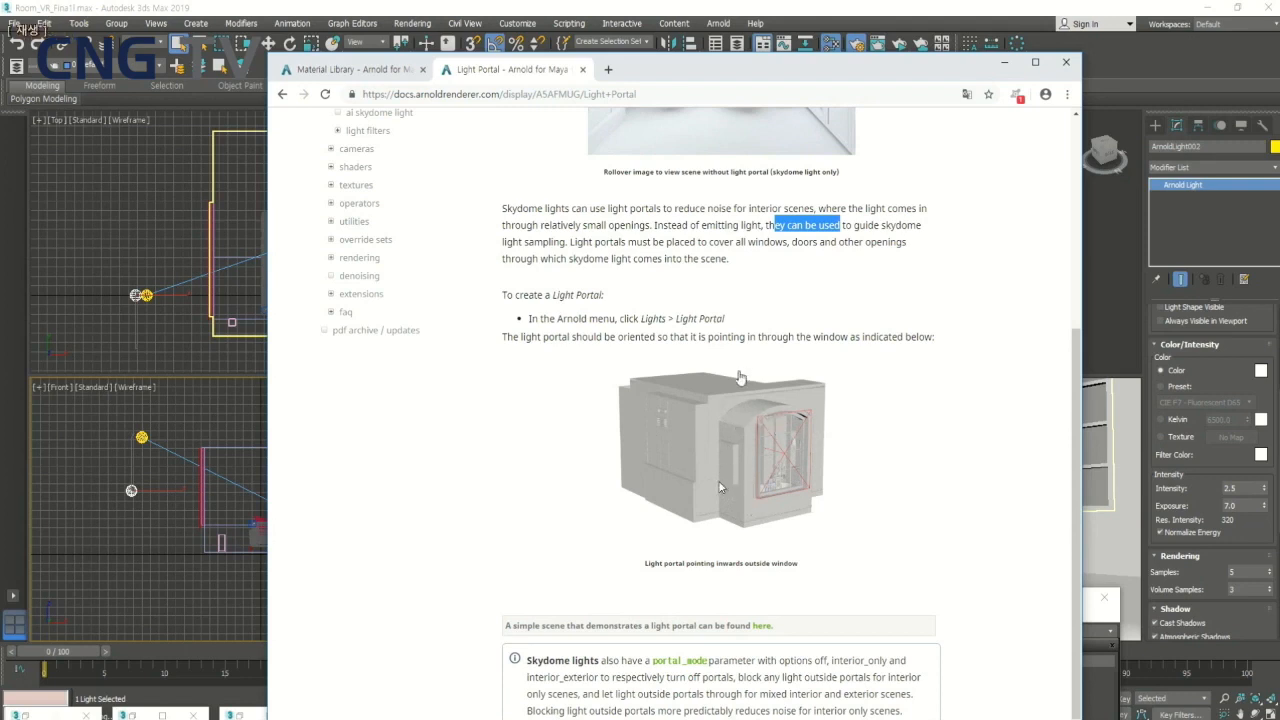
scroll(740, 377, up, 4)
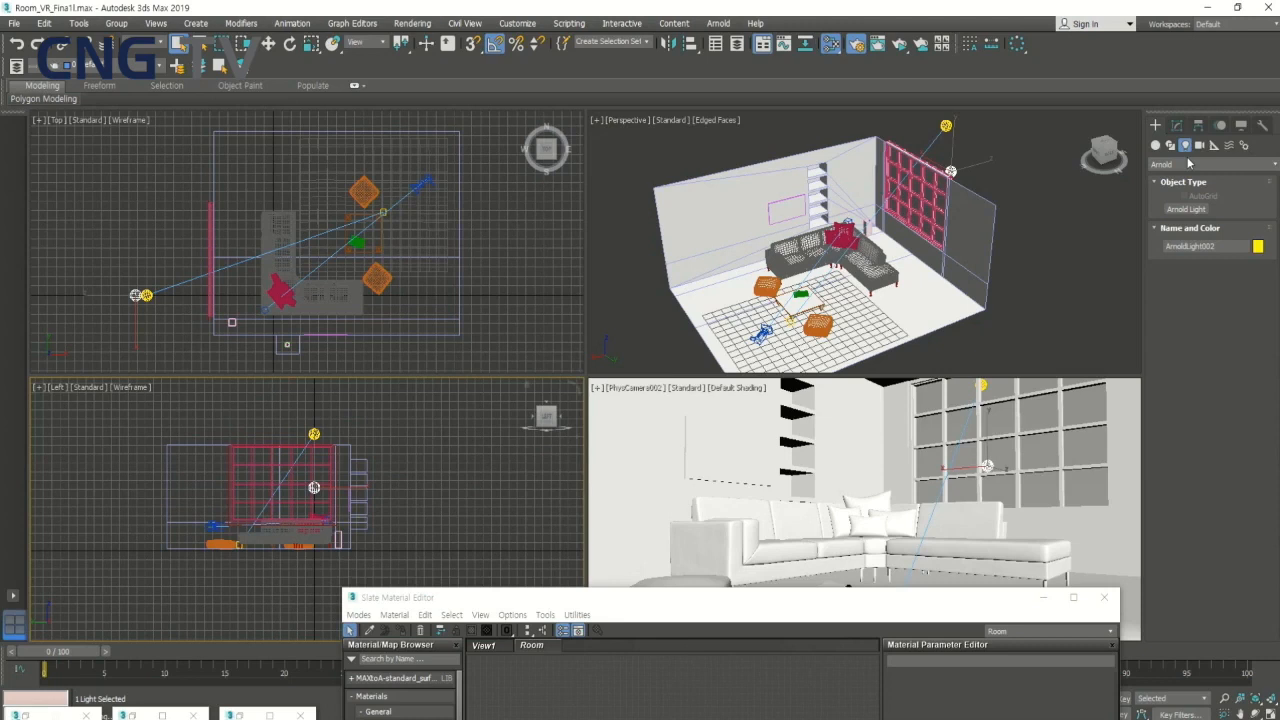
- Create a Quad-type Arnold light at the middle of the window in the Left view and turn it into a portal
click(1186, 209)
click(1220, 389)
click(1213, 441)
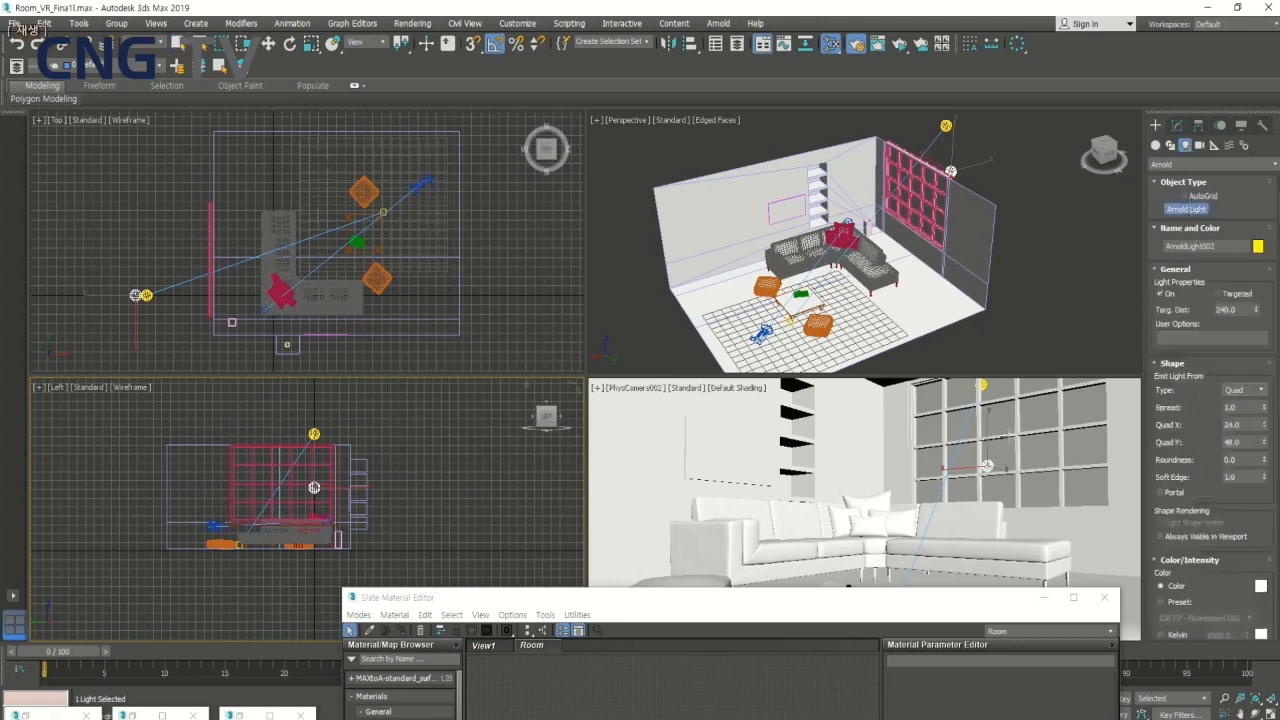
click(283, 485)
scroll(1208, 549, down, 8)
scroll(1208, 549, up, 7)
click(1160, 451)
- Enlarge the portal light's Quad X and Quad Y to cover the window and move it just outside the wall
drag(1264, 383, 1264, 316)
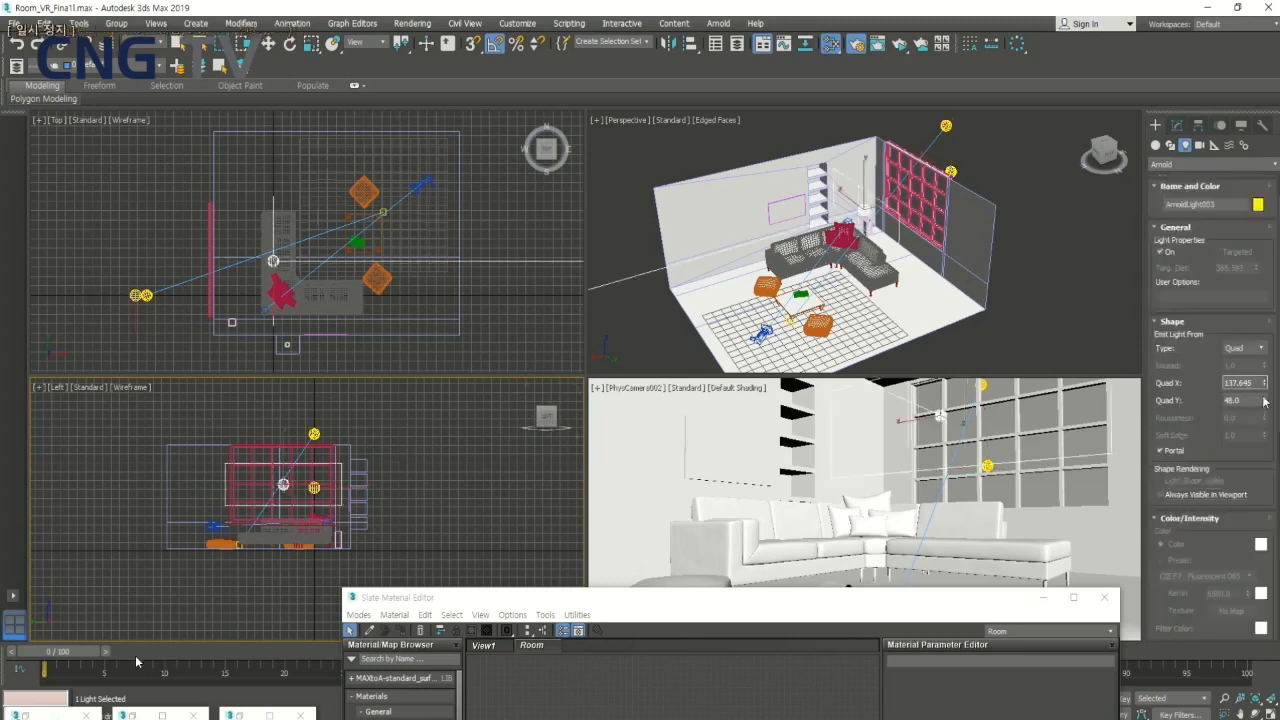
drag(1265, 402, 1265, 366)
drag(280, 264, 215, 264)
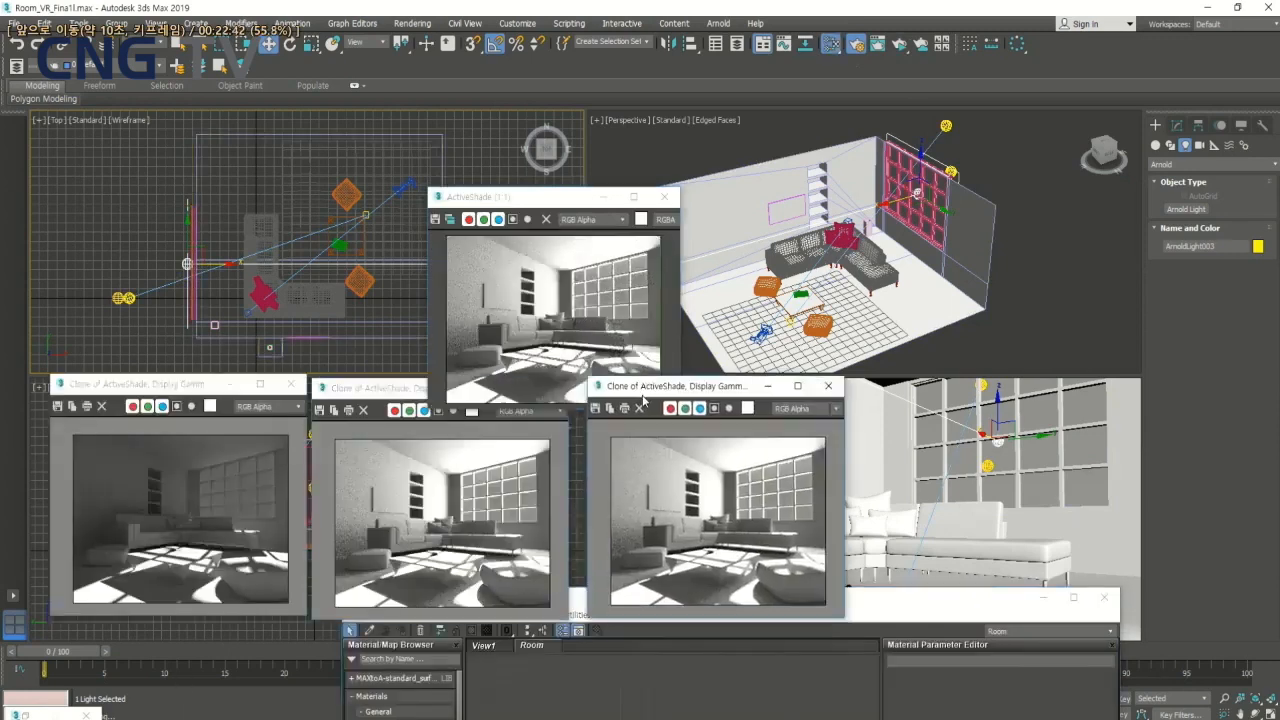
- Compare the new portal-lit render with the two earlier cloned renders
drag(643, 395, 637, 405)
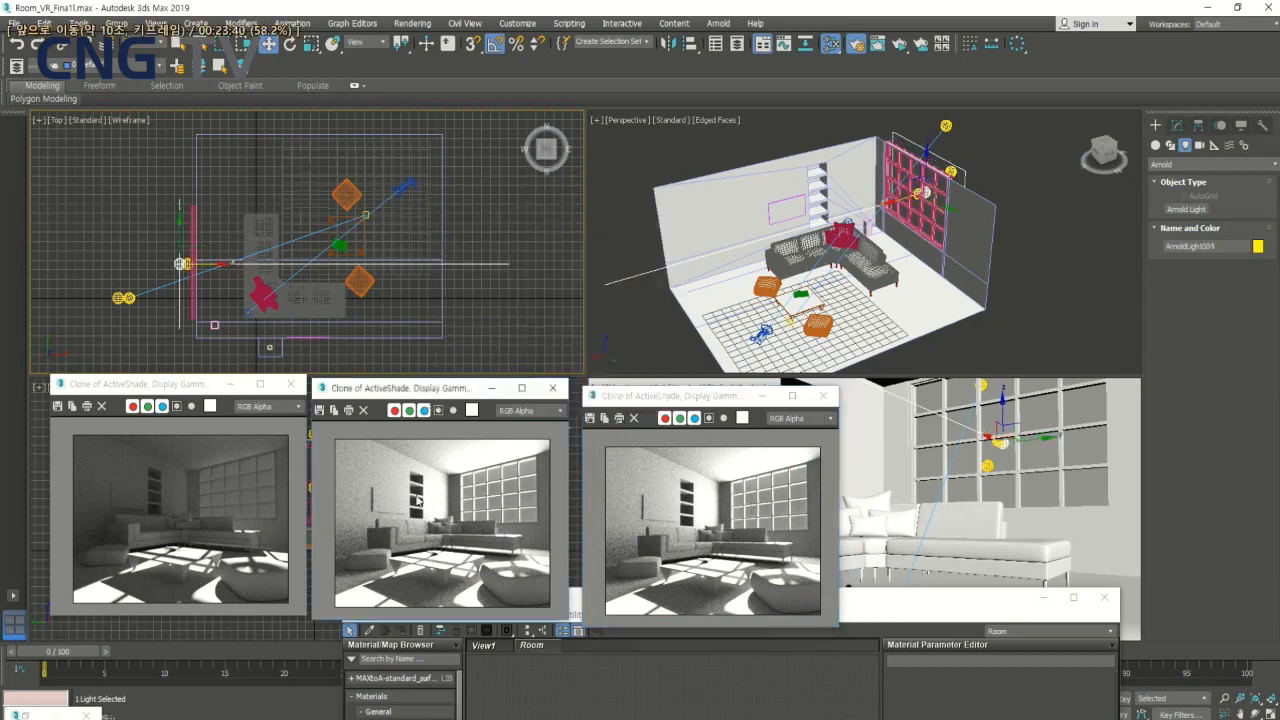
key(space)
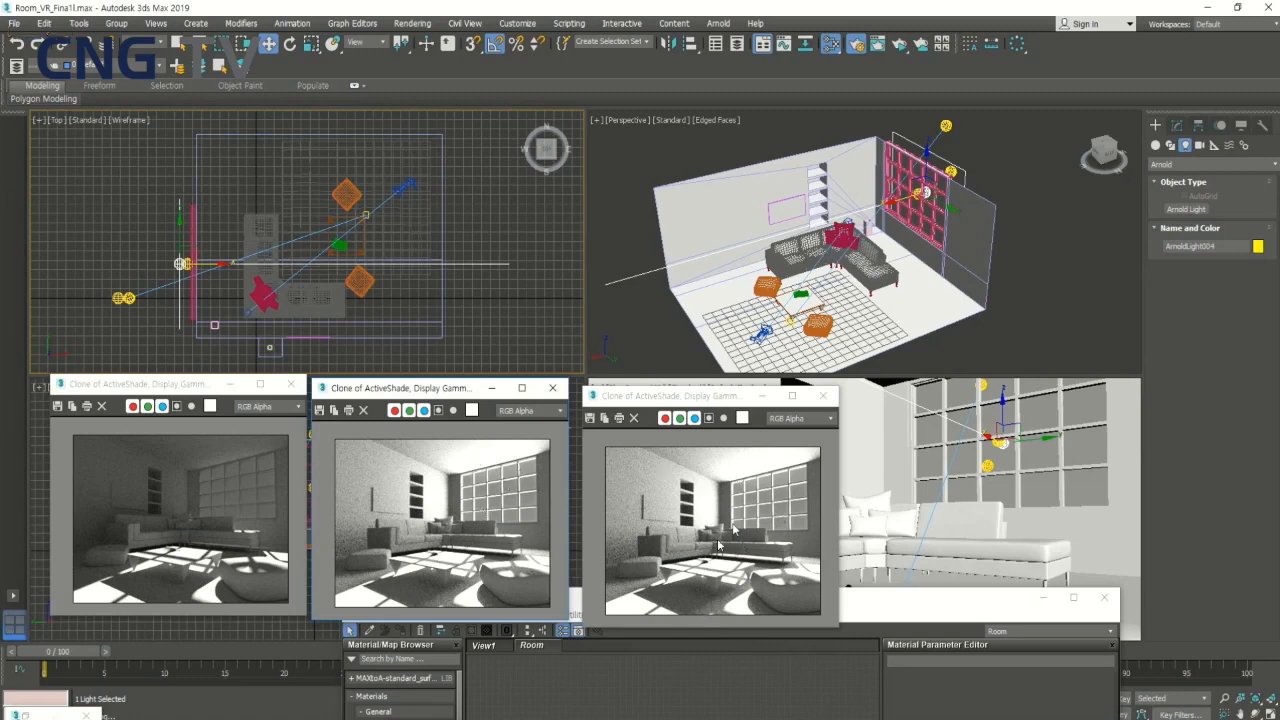
key(Right)
key(Right)
key(Right)
key(Right)
key(Right)
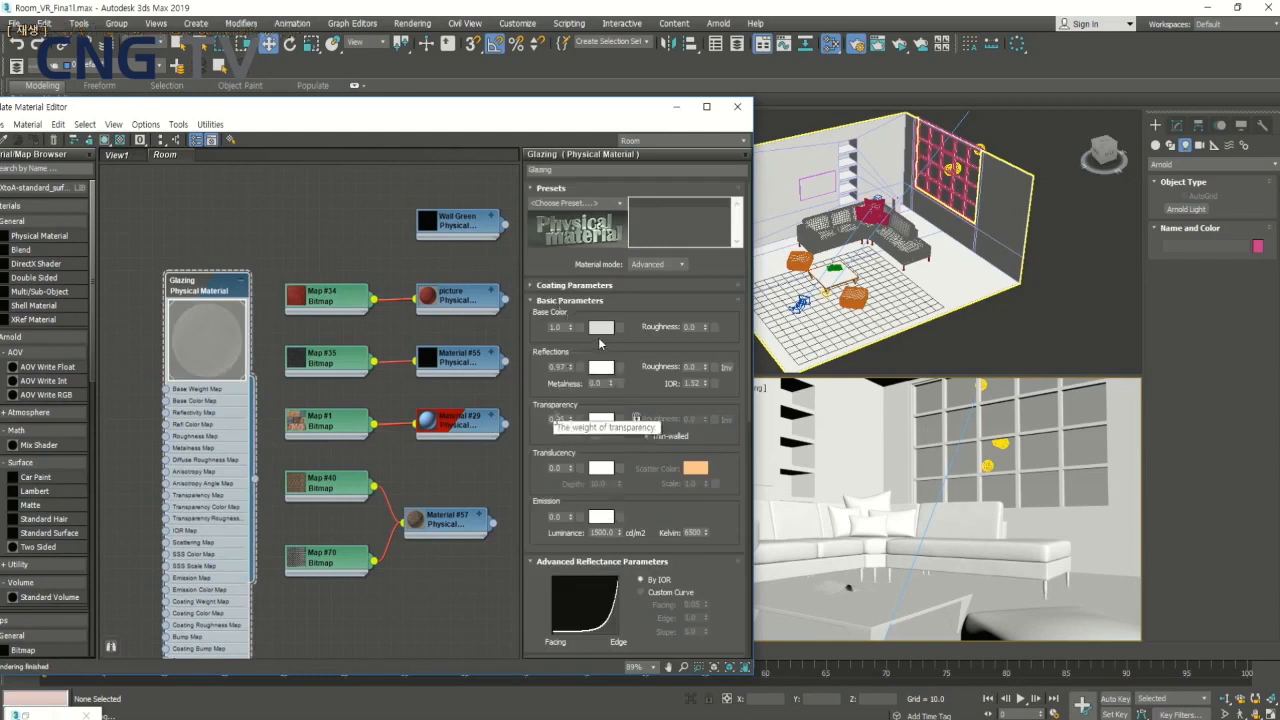
key(space)
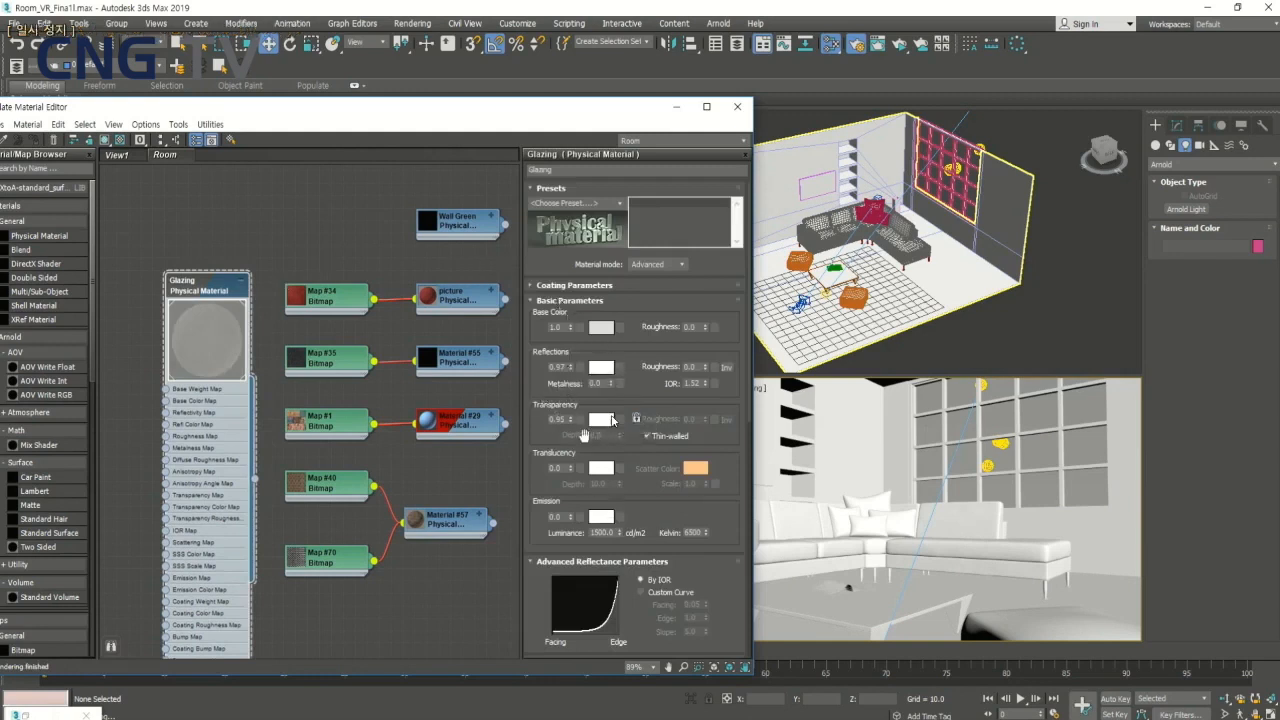
key(space)
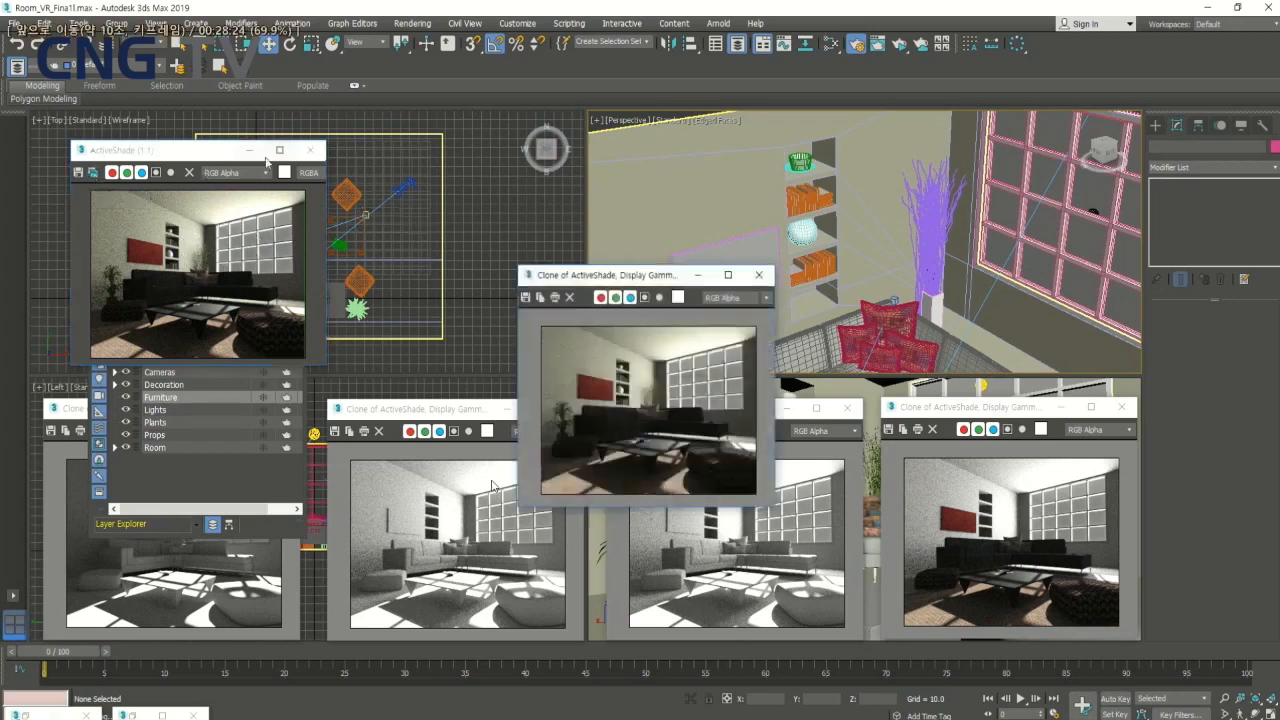
- Examine the coordinates and bitmap parameters of the Map #0 HDR node that feeds the two Color Correct maps
click(249, 149)
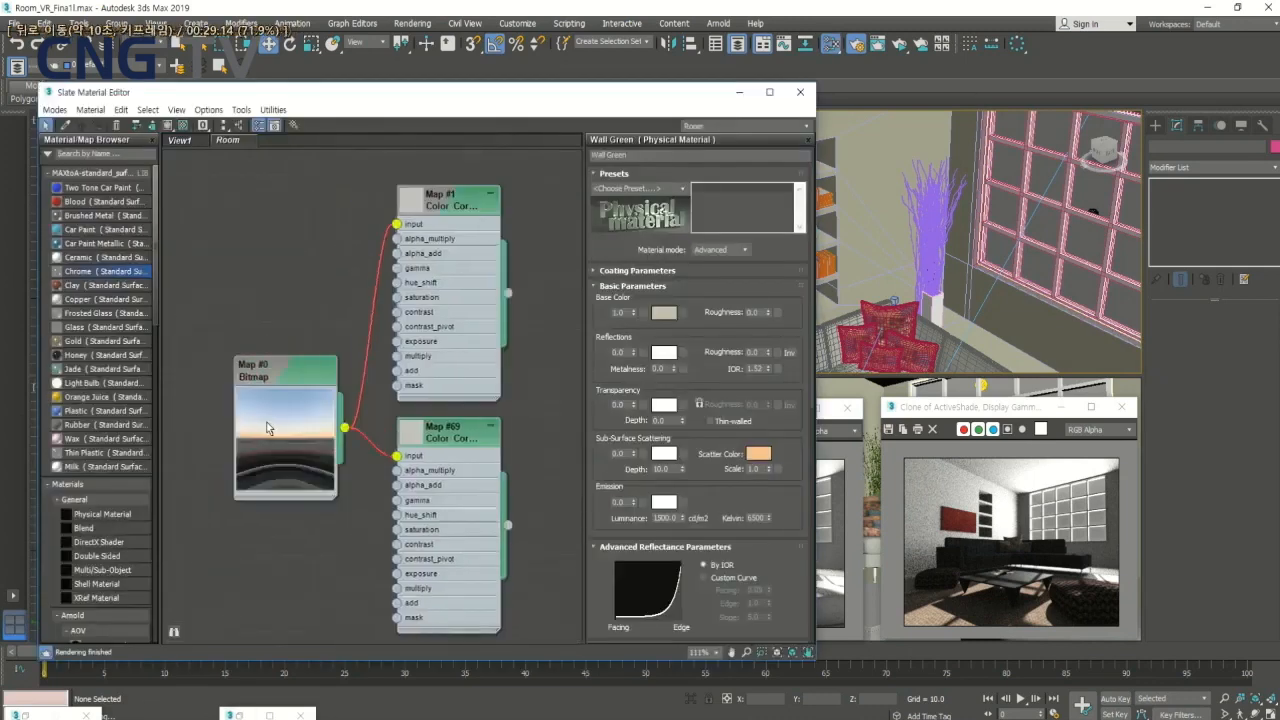
double_click(279, 428)
key(space)
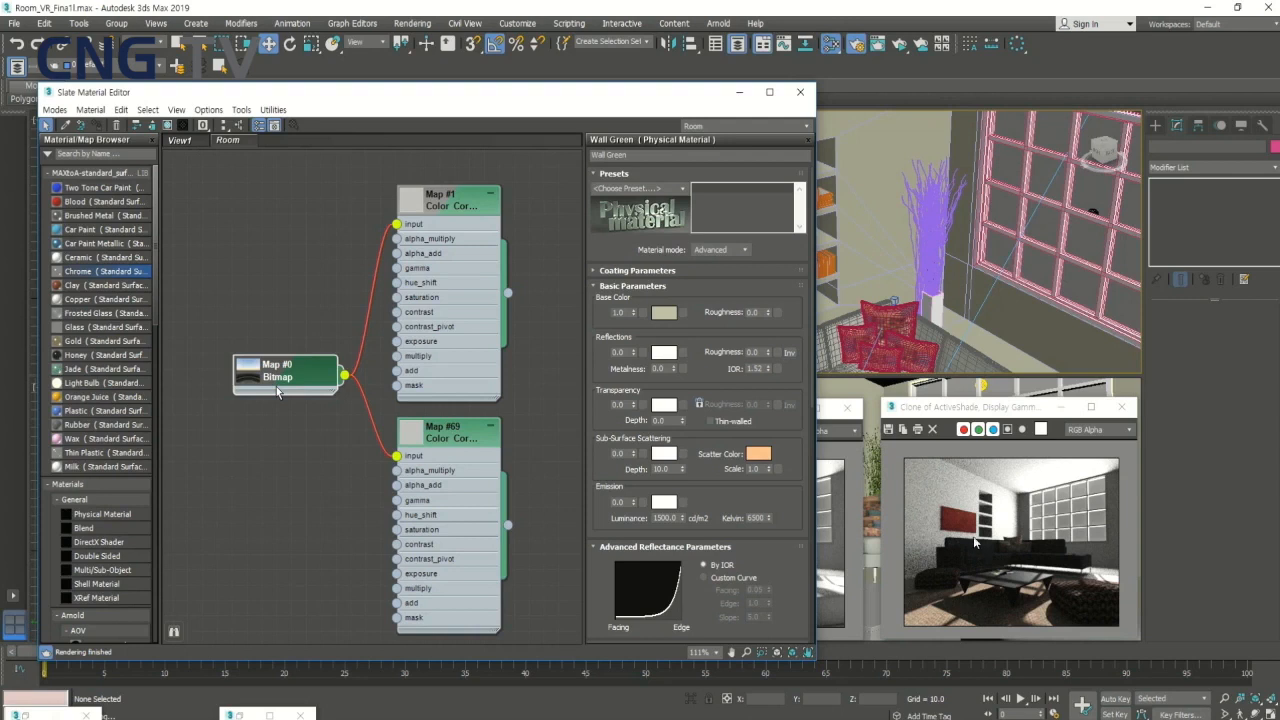
click(328, 273)
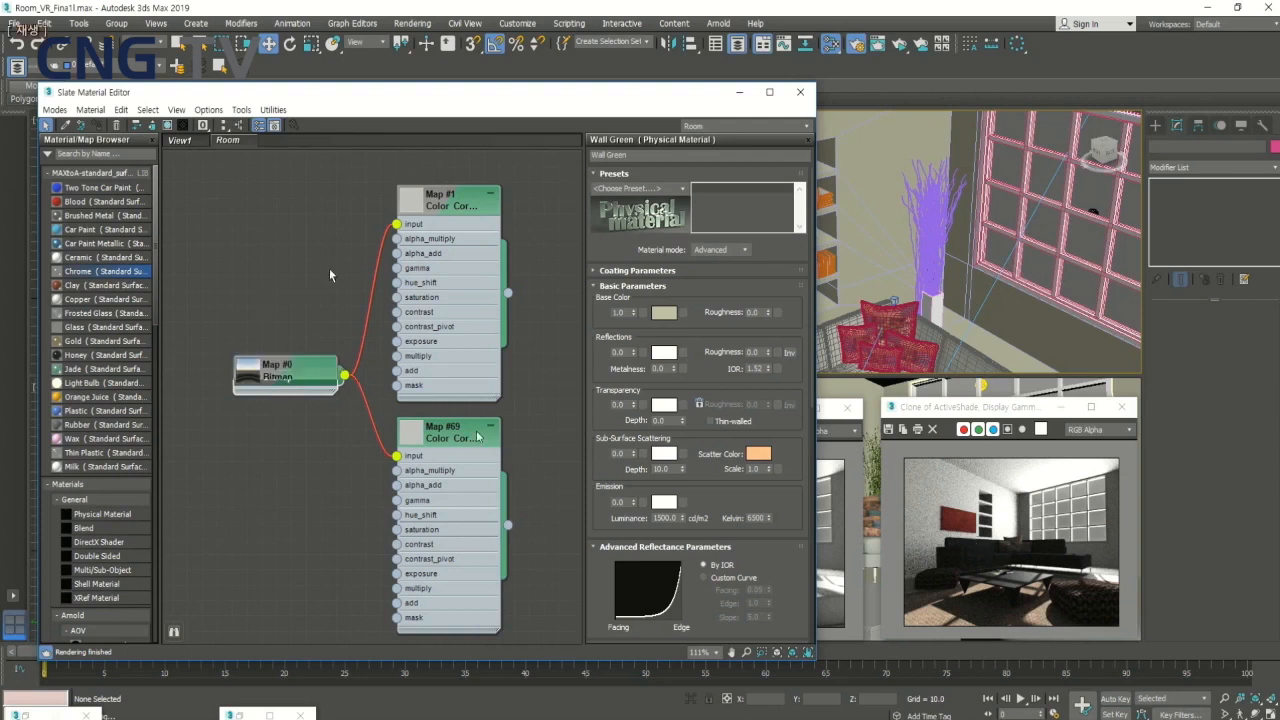
click(441, 202)
middle_drag(532, 437, 496, 422)
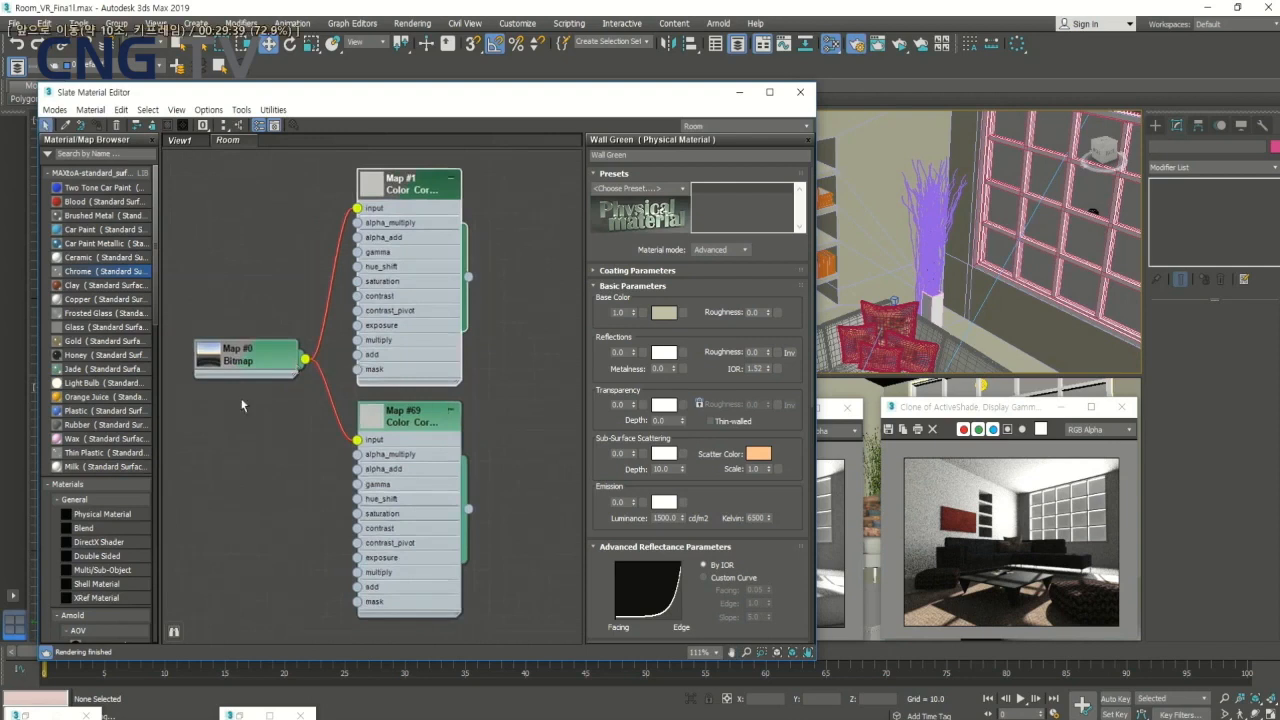
double_click(246, 358)
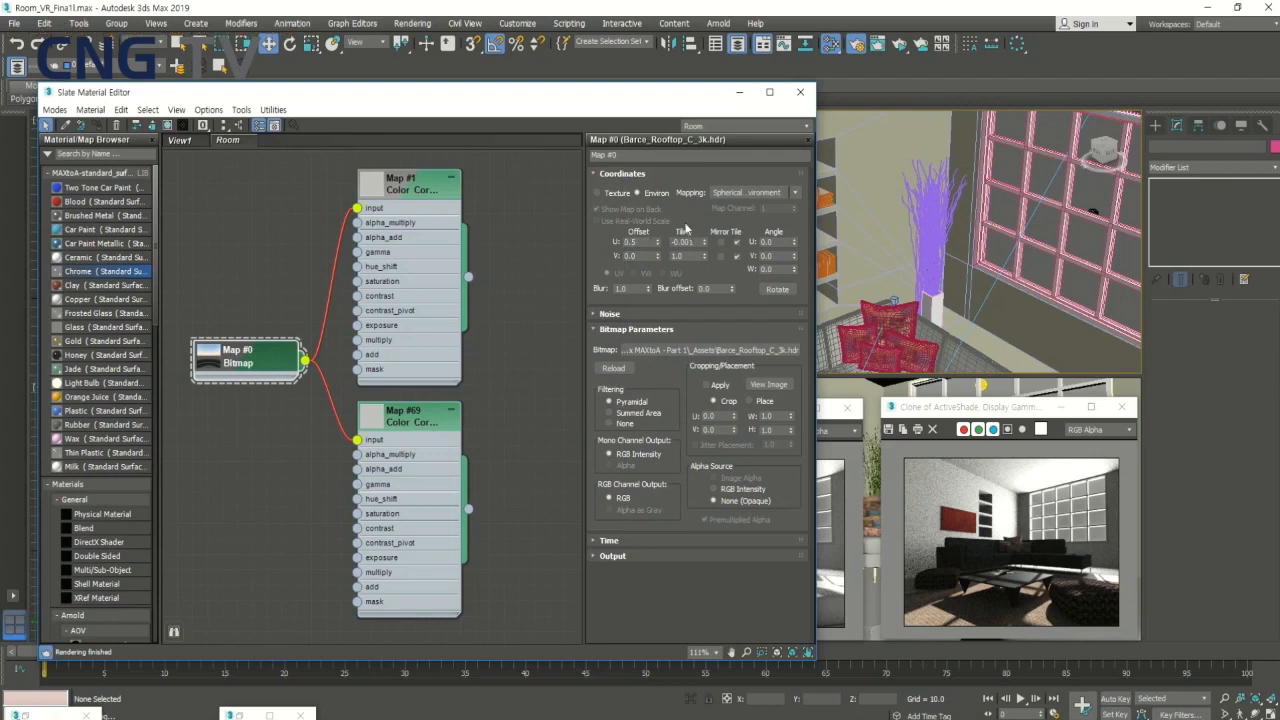
click(418, 196)
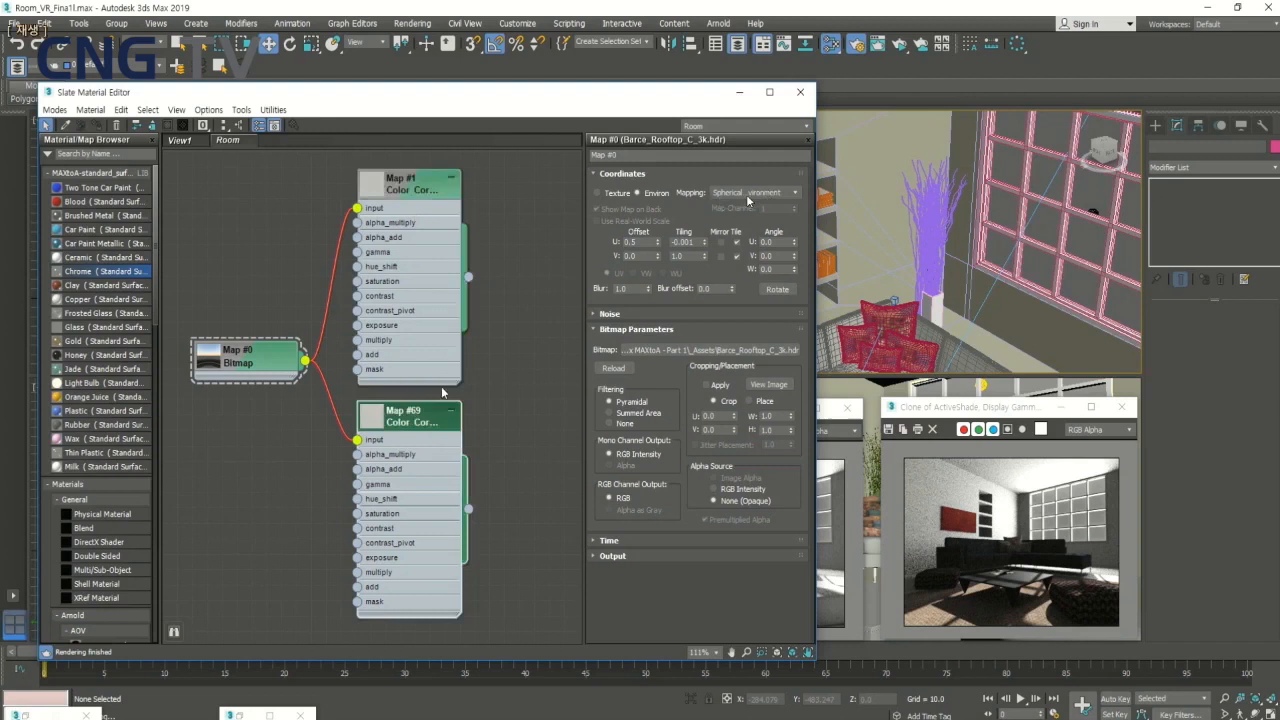
key(Right)
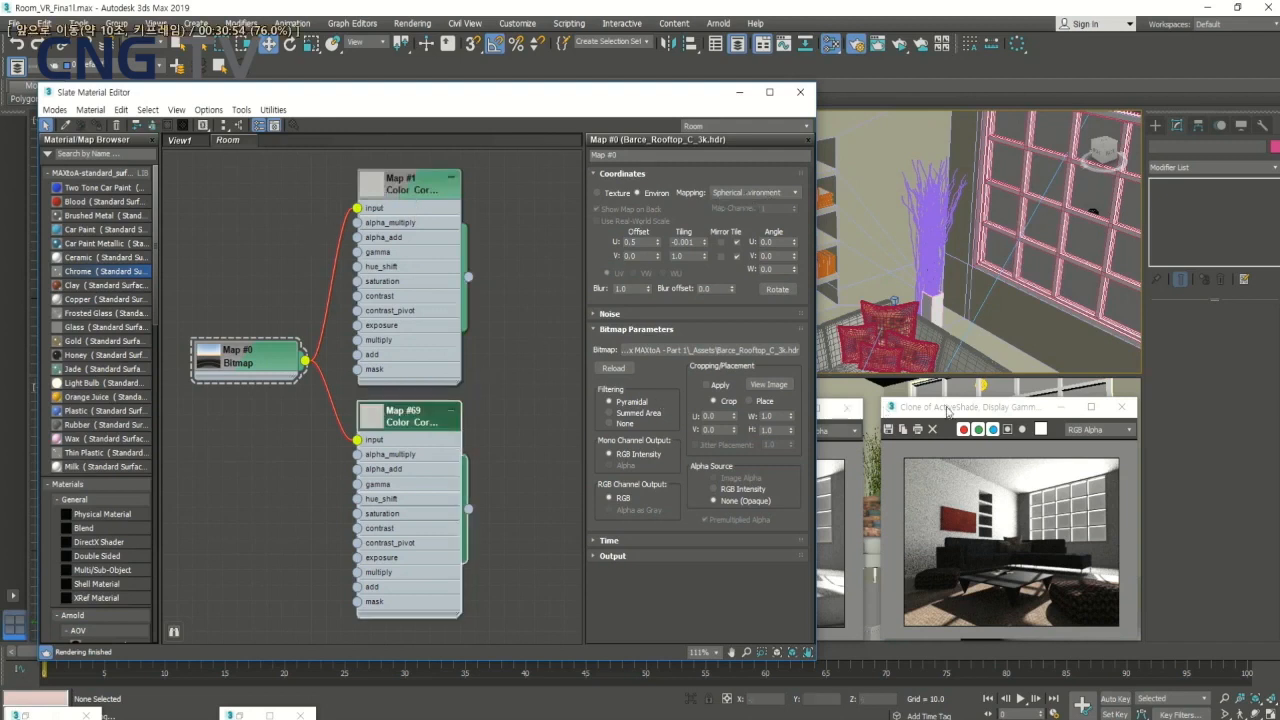
key(Right)
key(Right)
key(Right)
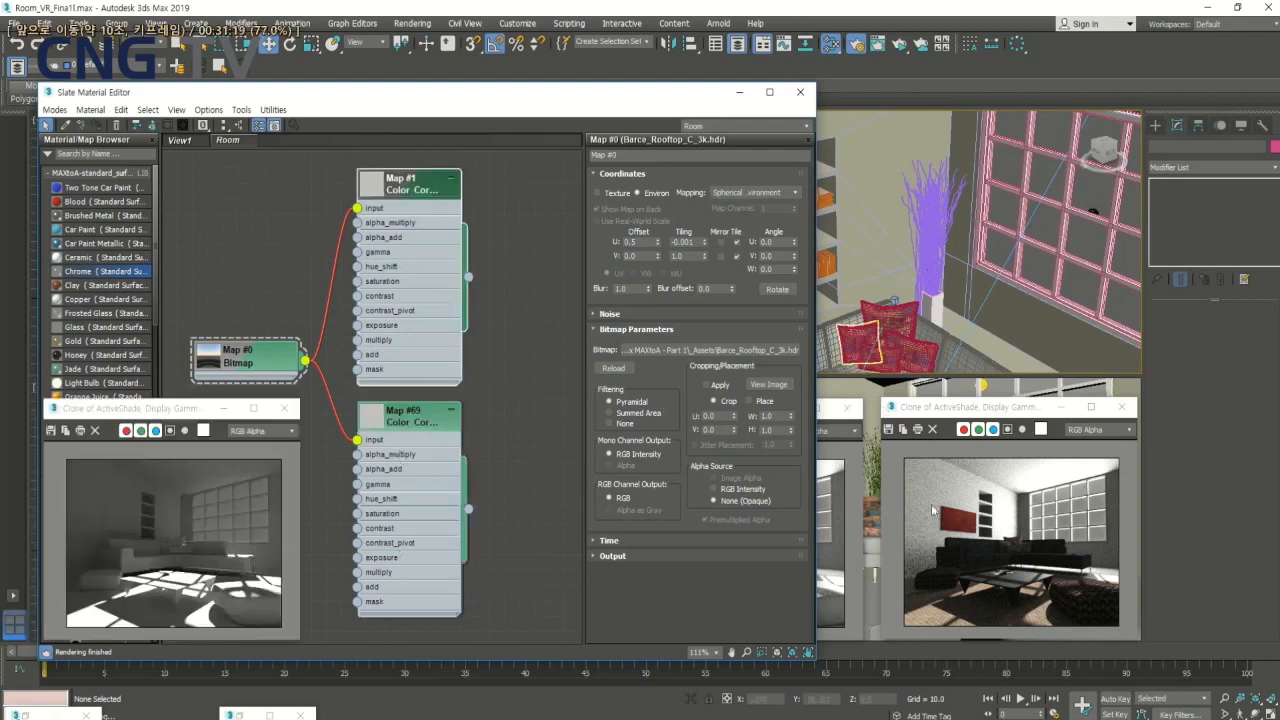
key(Right)
key(Right)
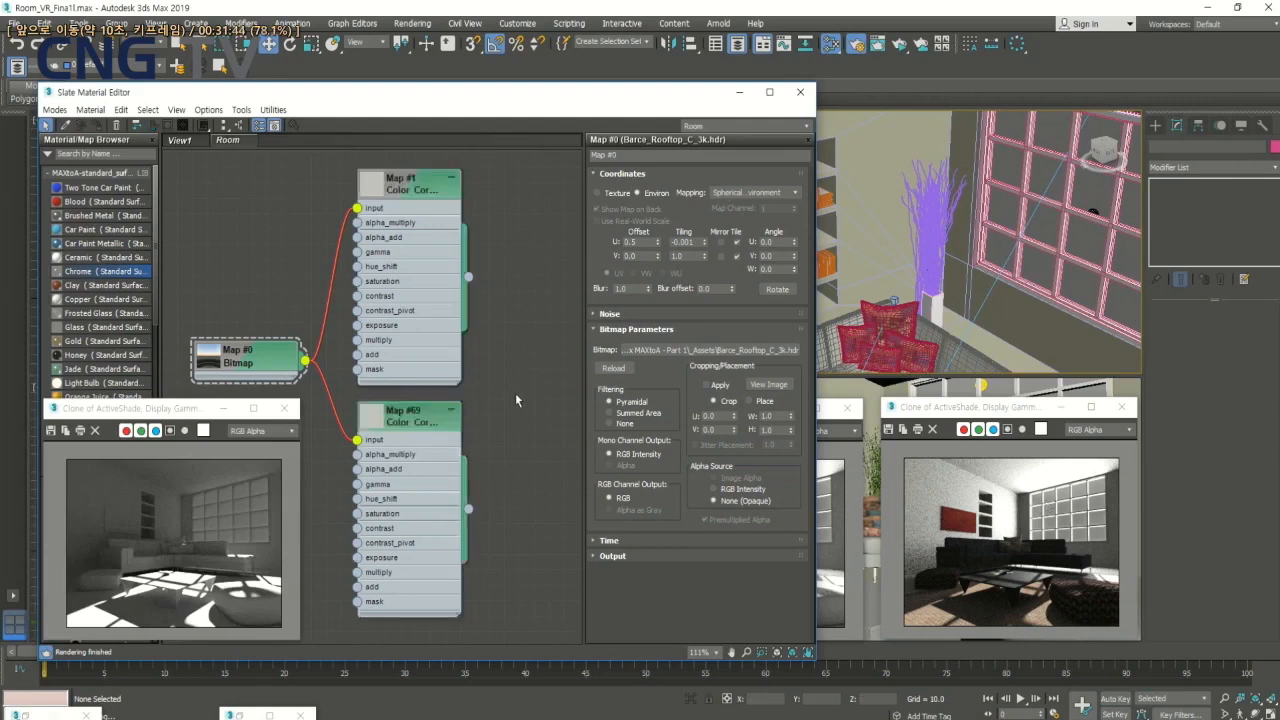
key(Right)
key(Right)
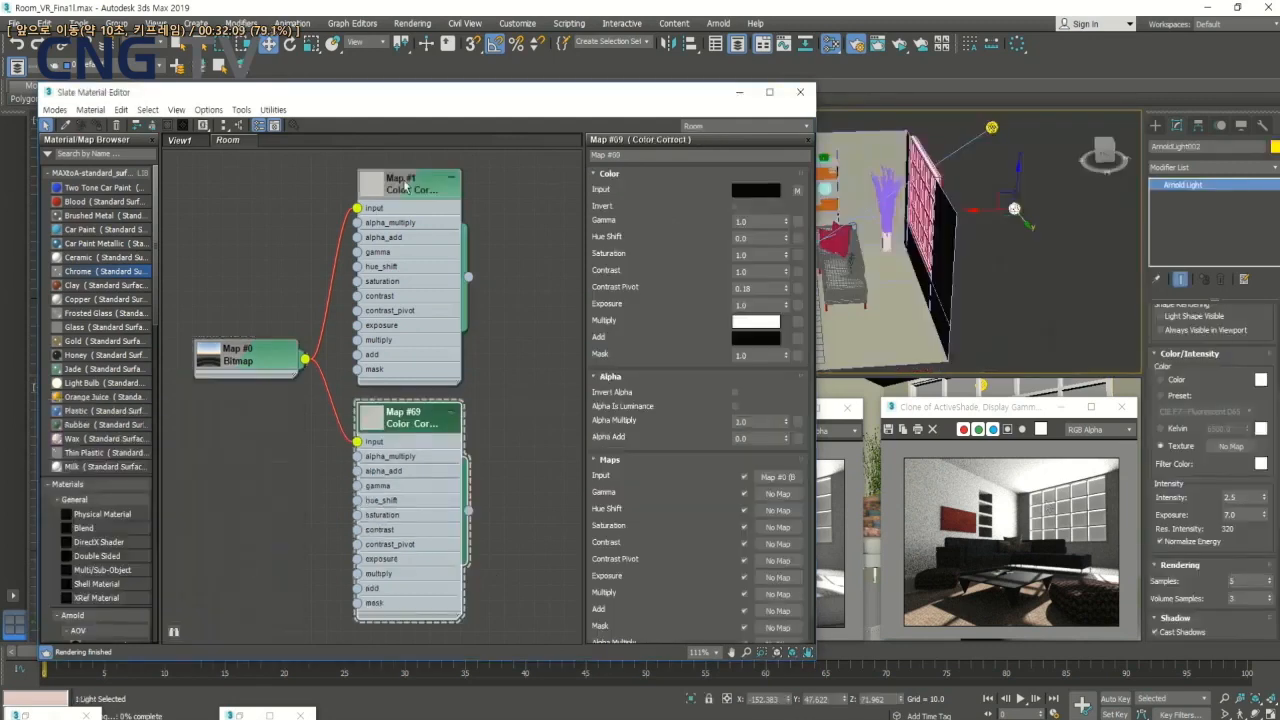
key(Right)
key(Right)
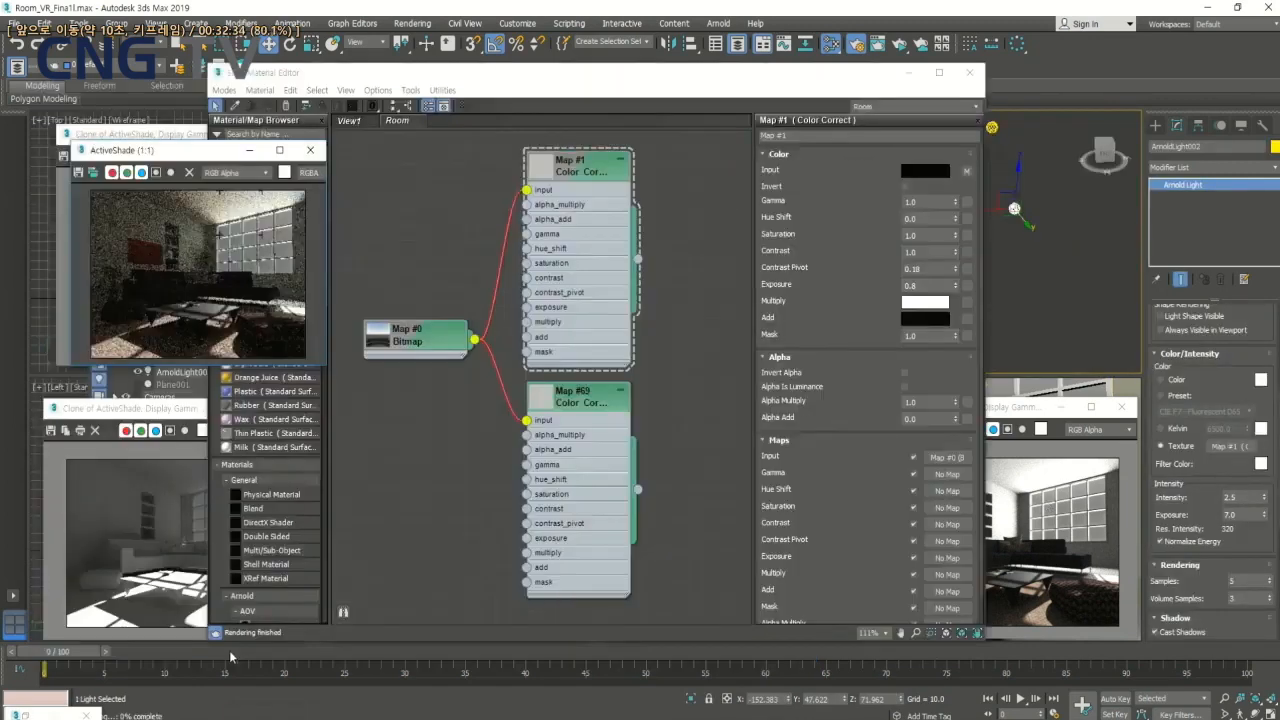
key(Right)
key(space)
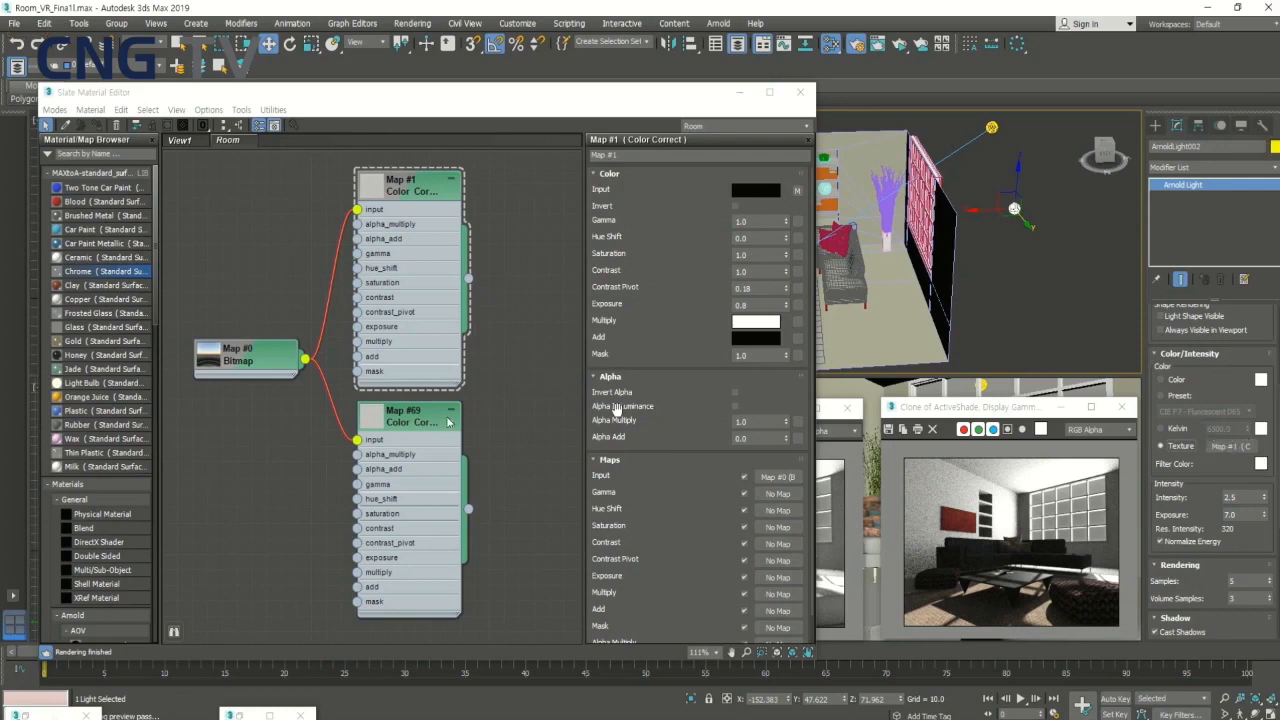
key(Right)
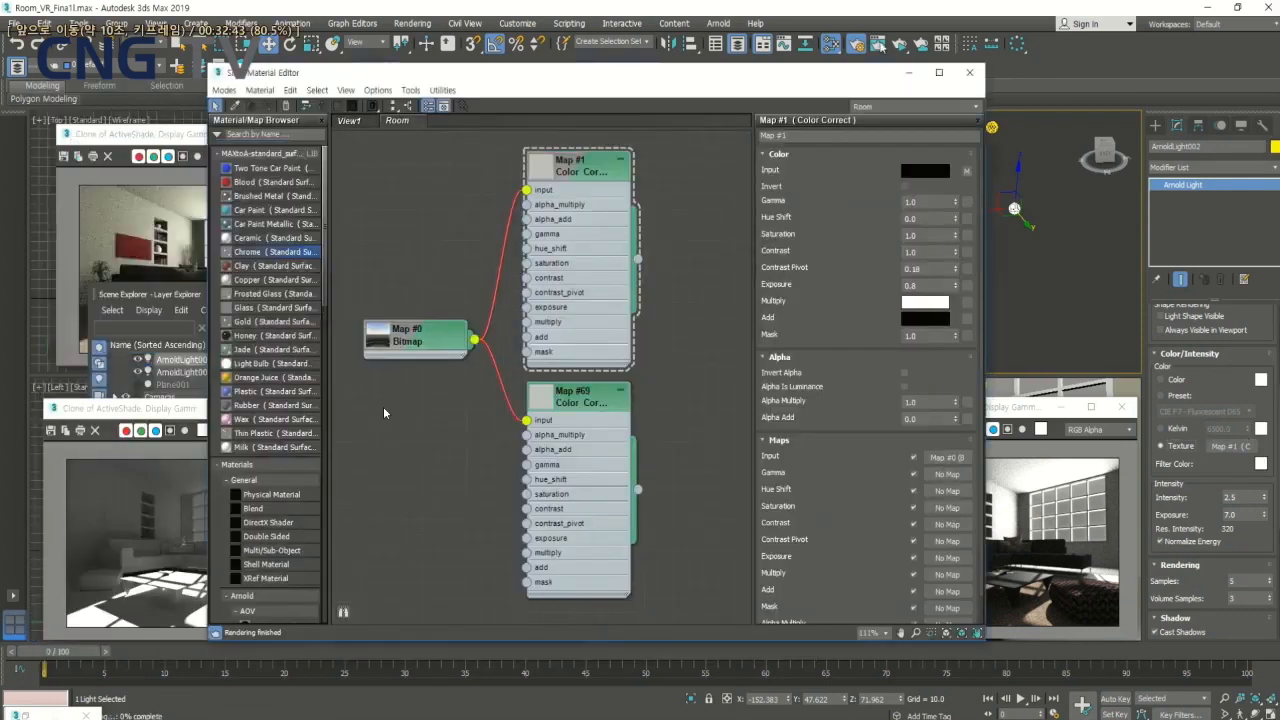
key(Right)
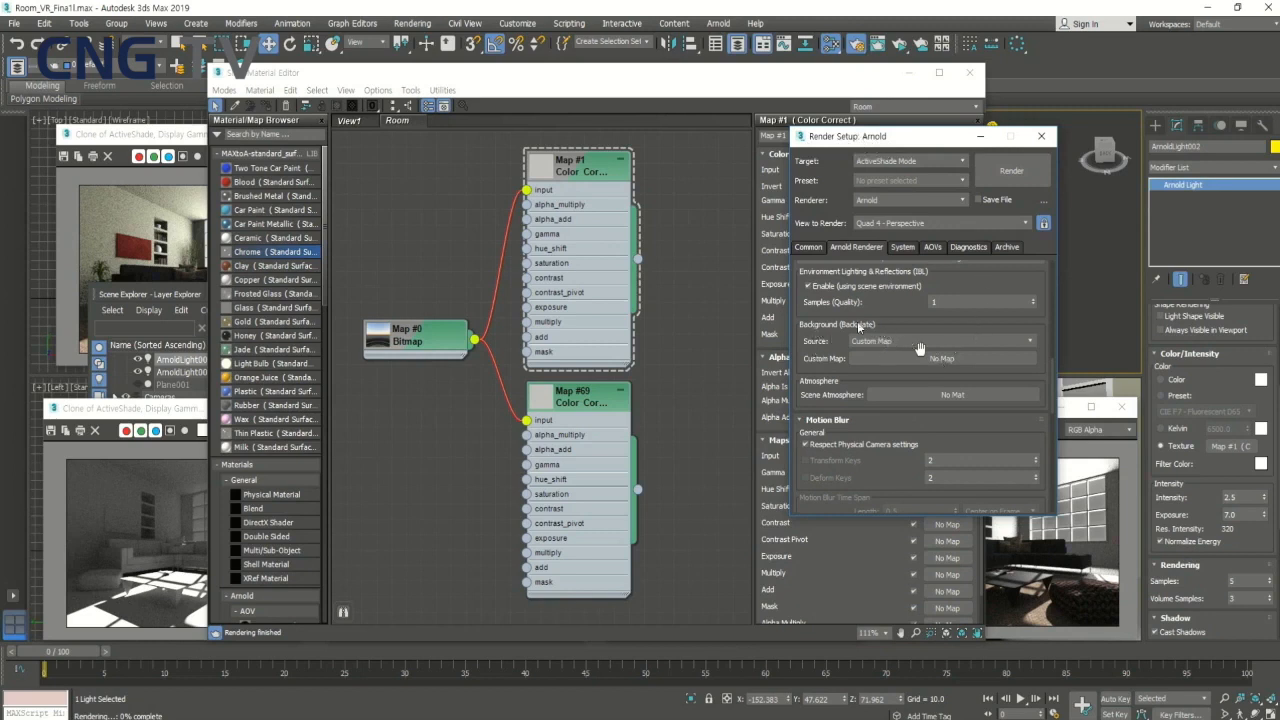
key(space)
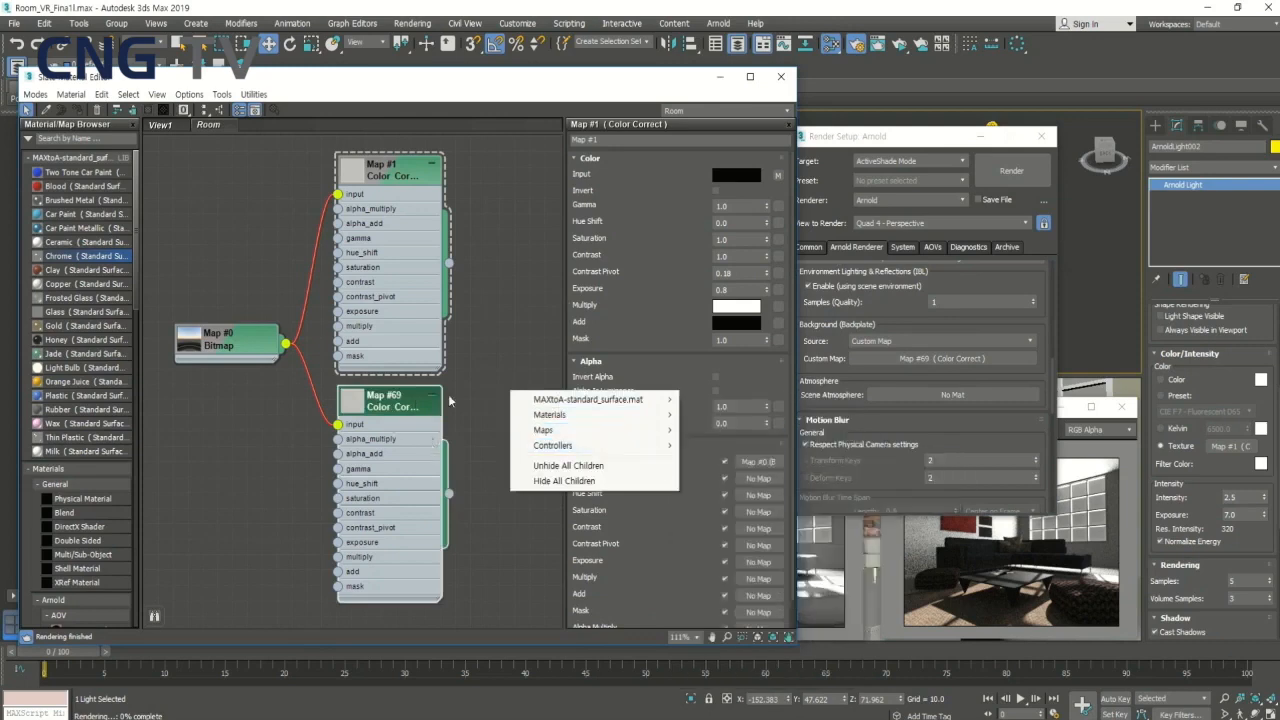
key(Right)
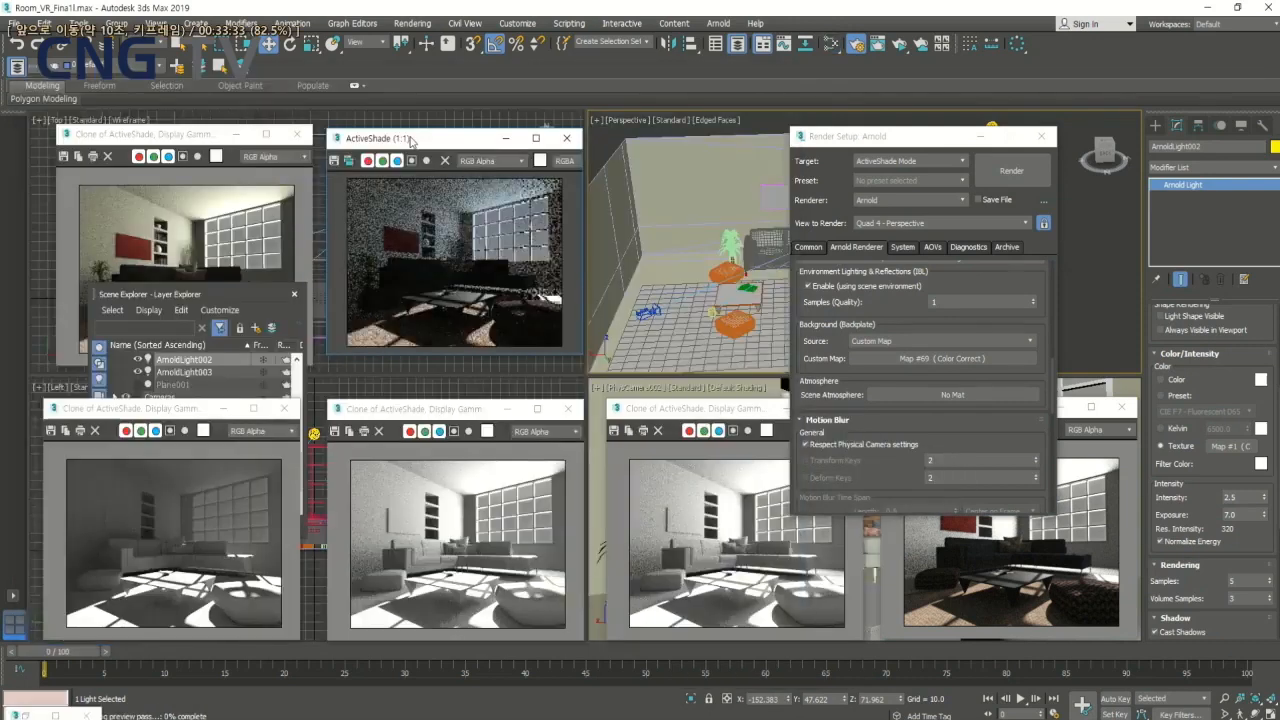
key(space)
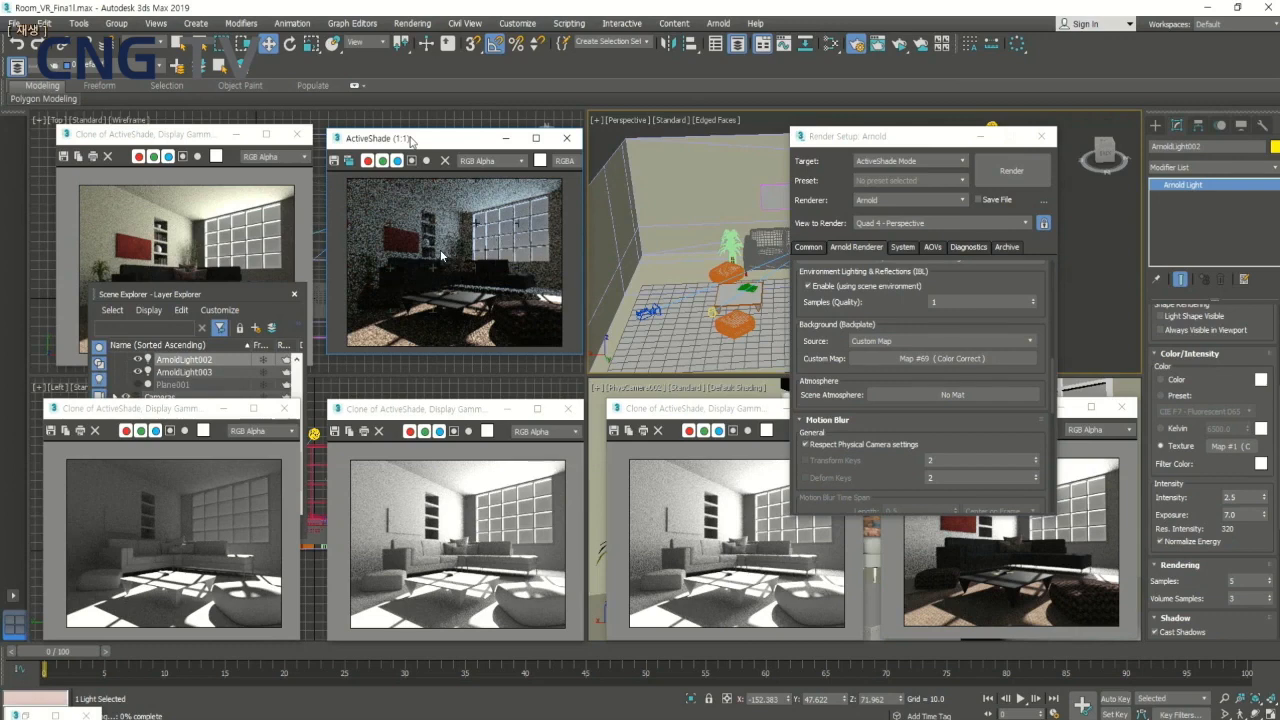
key(Right)
key(Right)
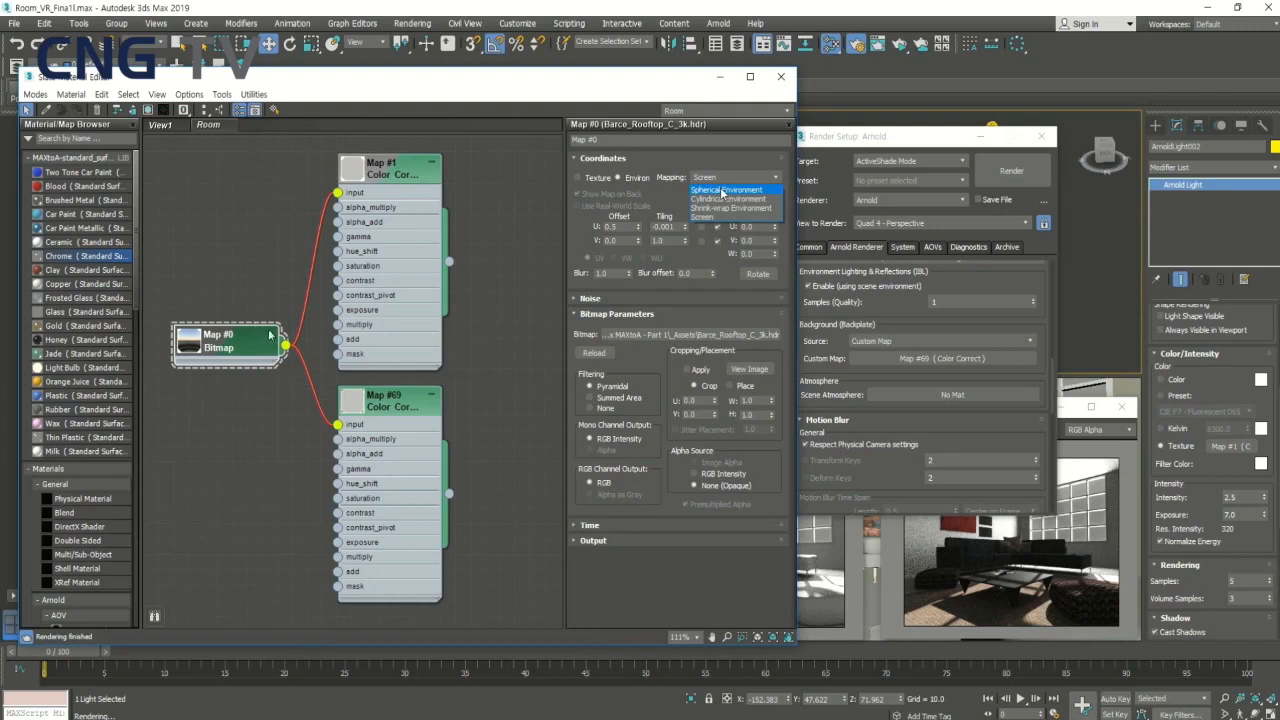
- Set the Map #0 HDR bitmap's environment mapping to Spherical Environment and move the Slate Material Editor clear of the renders
click(724, 190)
drag(634, 84, 647, 351)
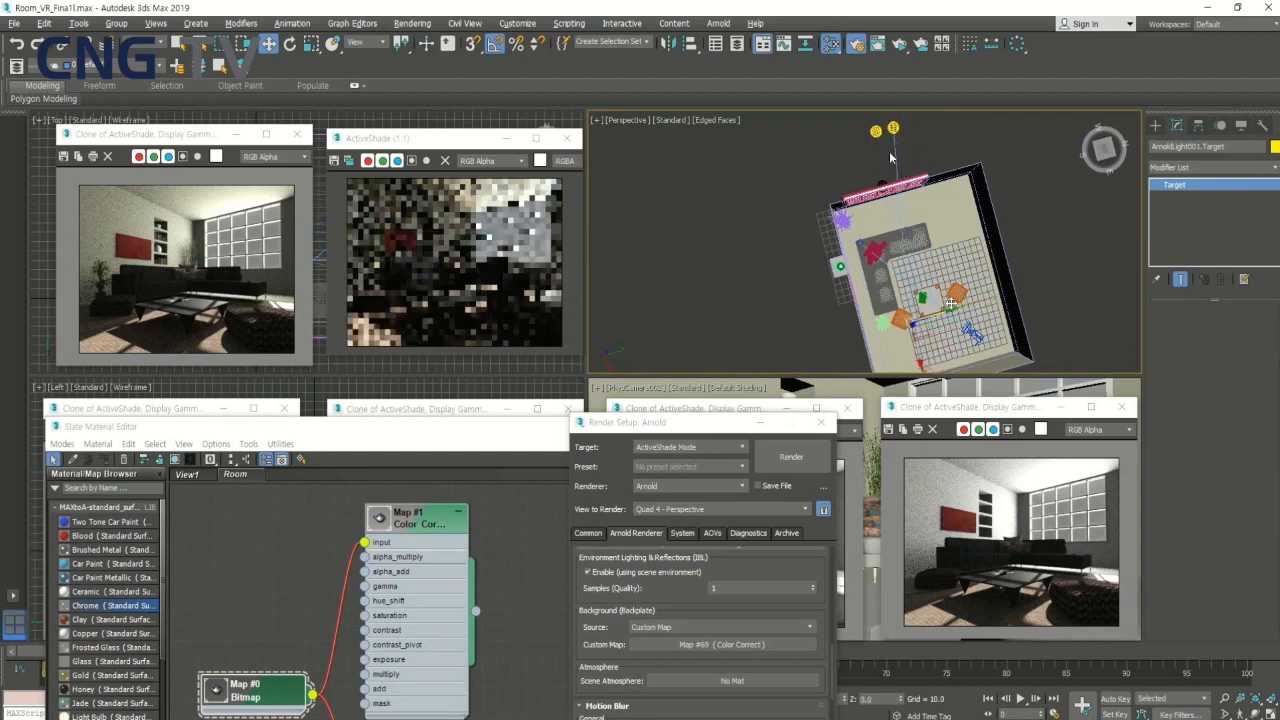
- Move the distant sun light's target slightly across the room in the Perspective view to change the sunlight direction
key(space)
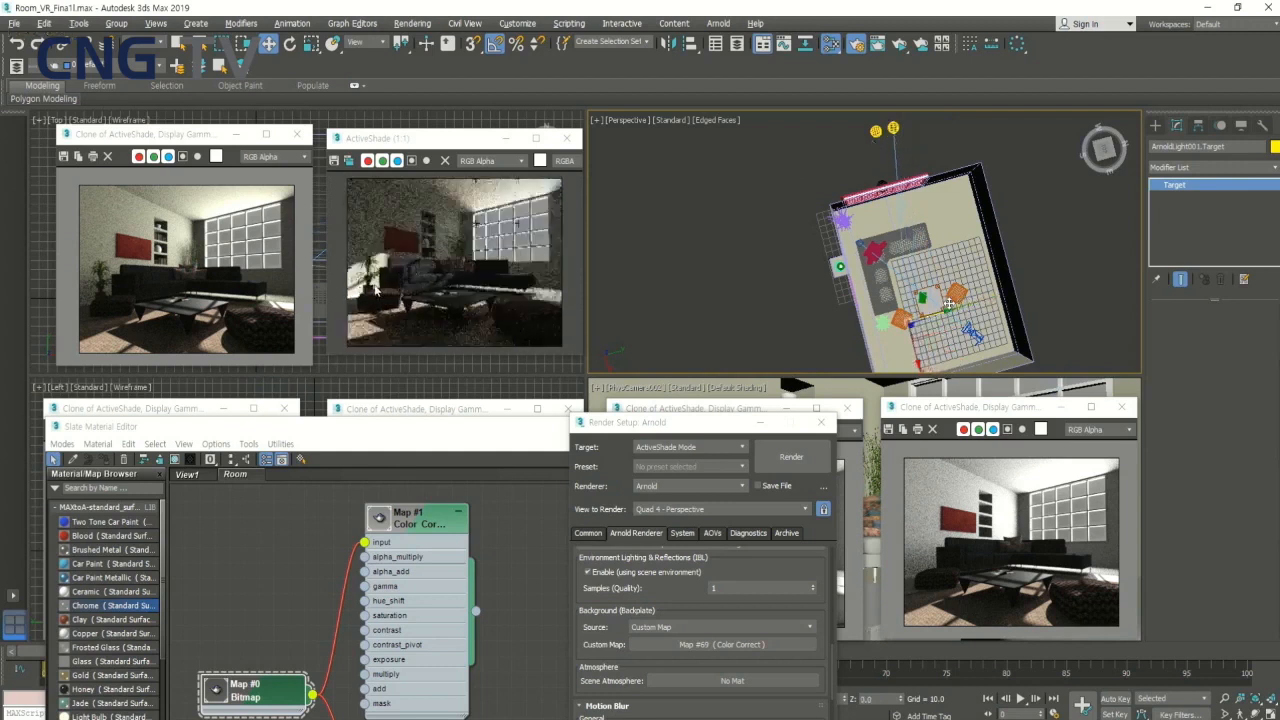
key(space)
drag(949, 304, 929, 305)
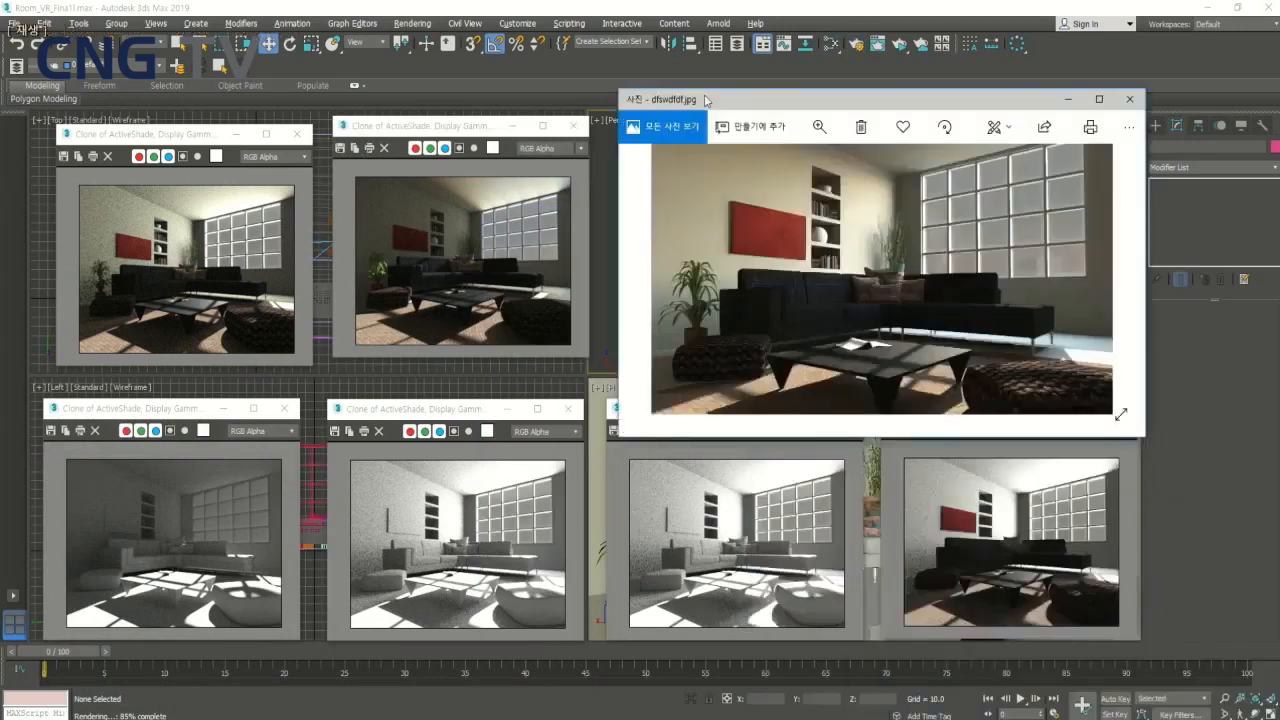
- Compare the finished room image dfswdfdf.jpg with the cloned ActiveShade renders, moving its viewer window clear of them
drag(711, 96, 698, 48)
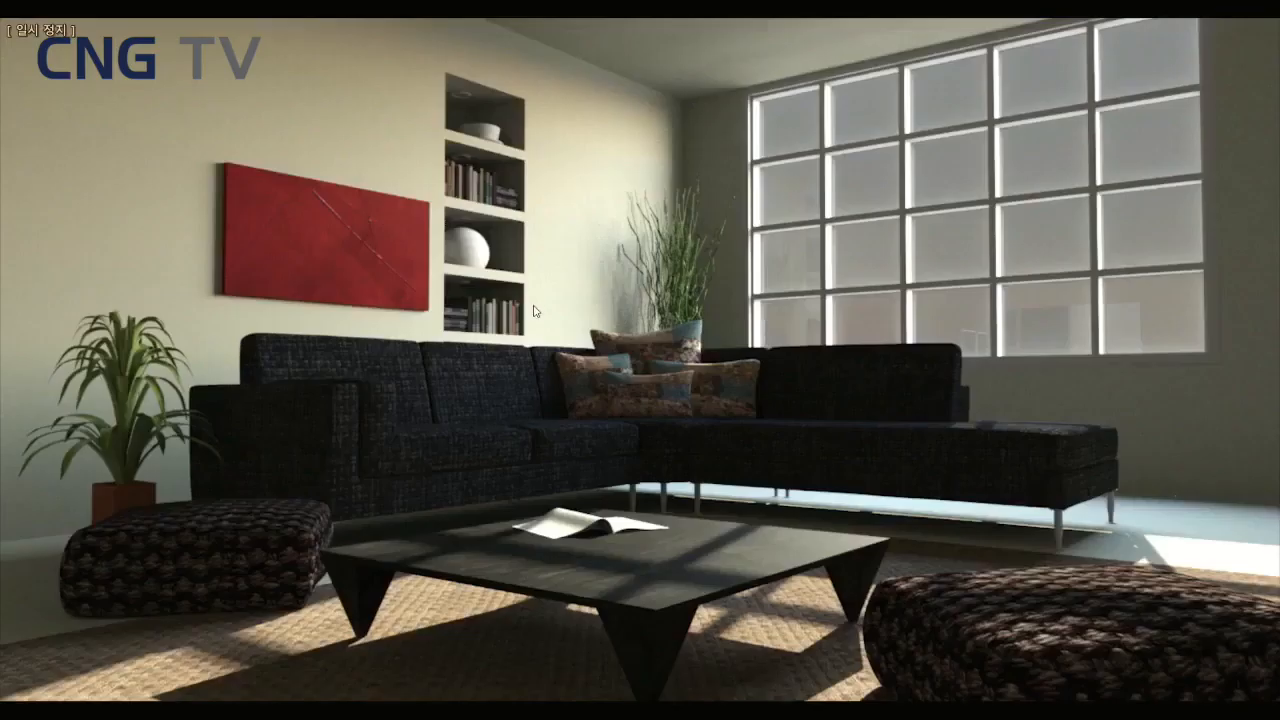
click(537, 302)
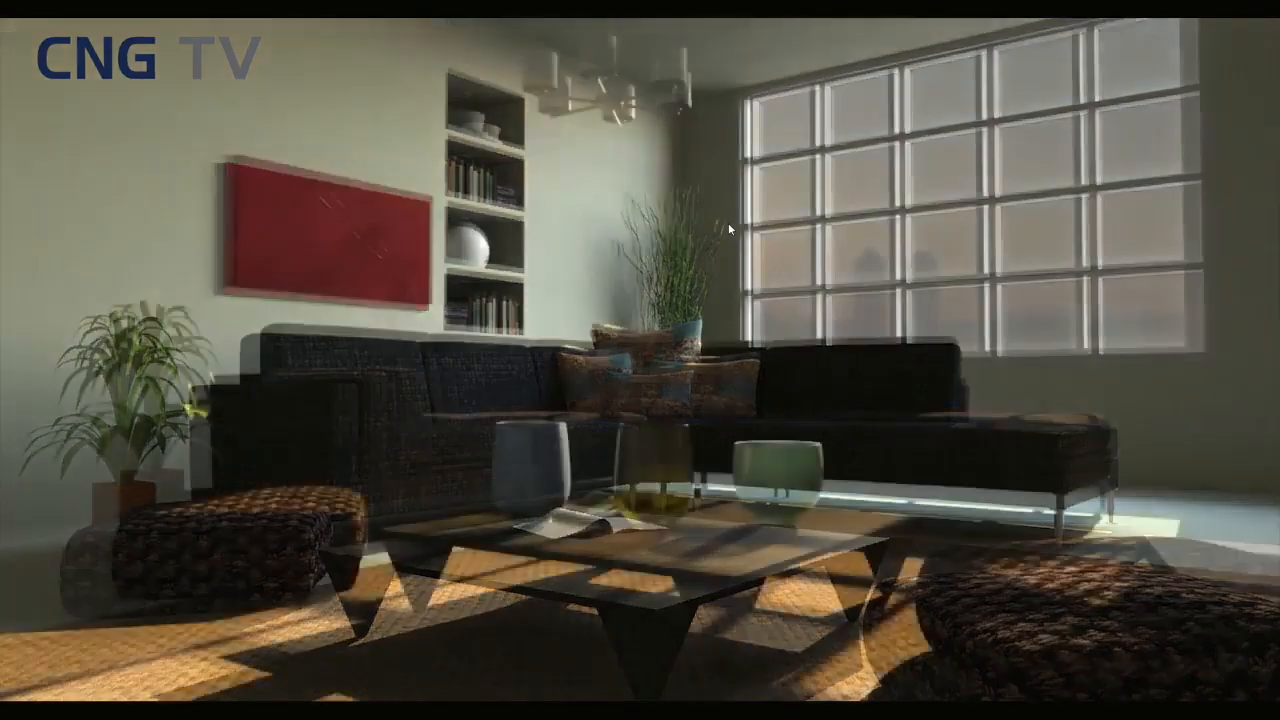
click(902, 222)
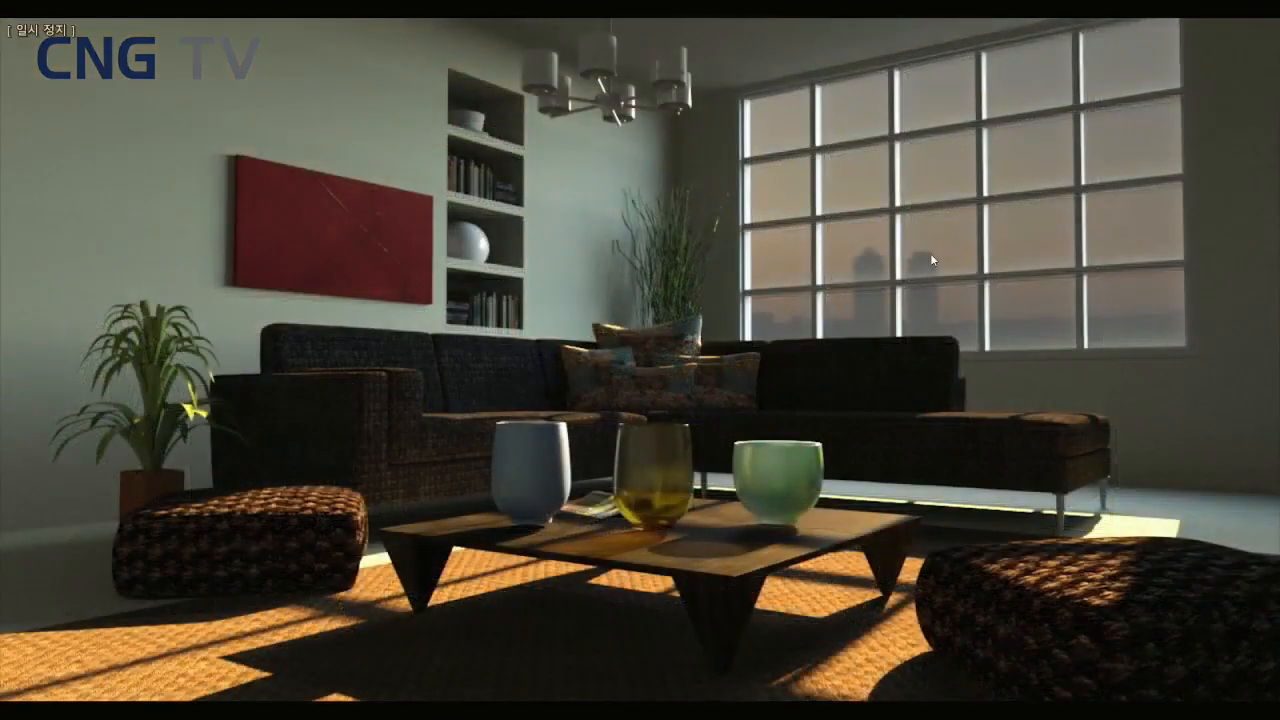
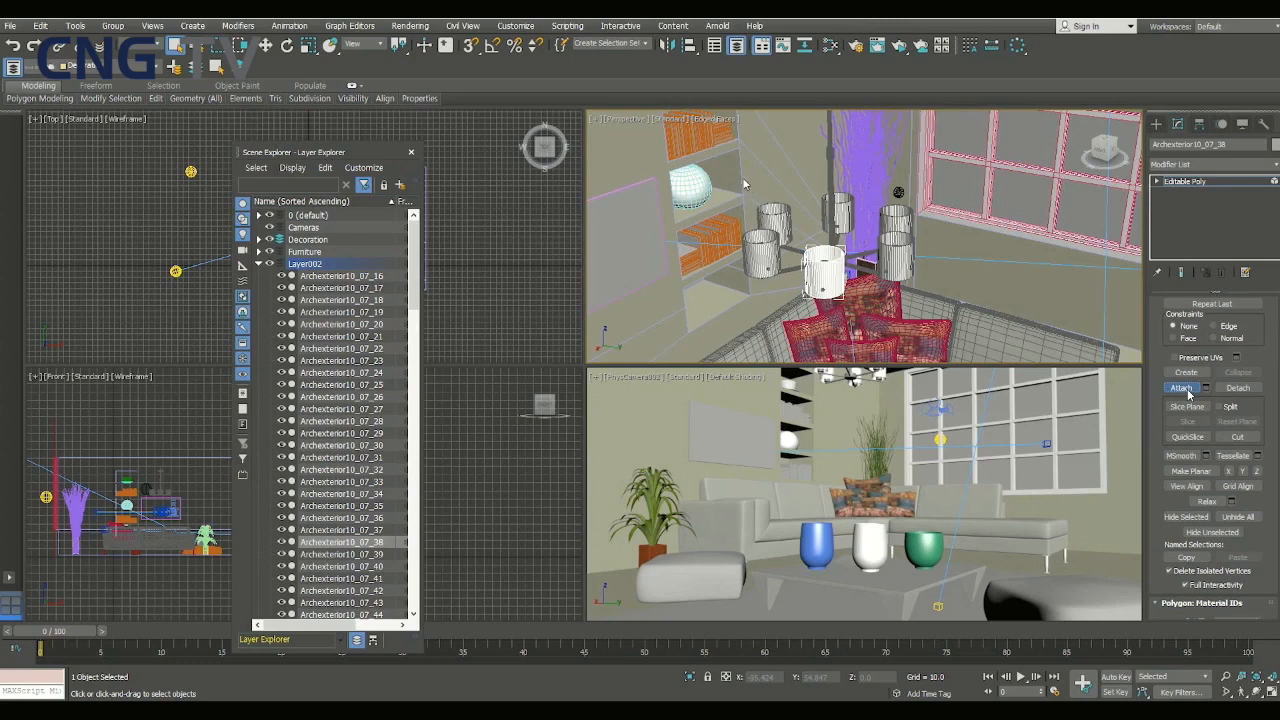
- Attach the five other chandelier lamp shades in the Perspective view to the selected shade Archexterior10_07_38, then leave the Attach mode
click(1185, 388)
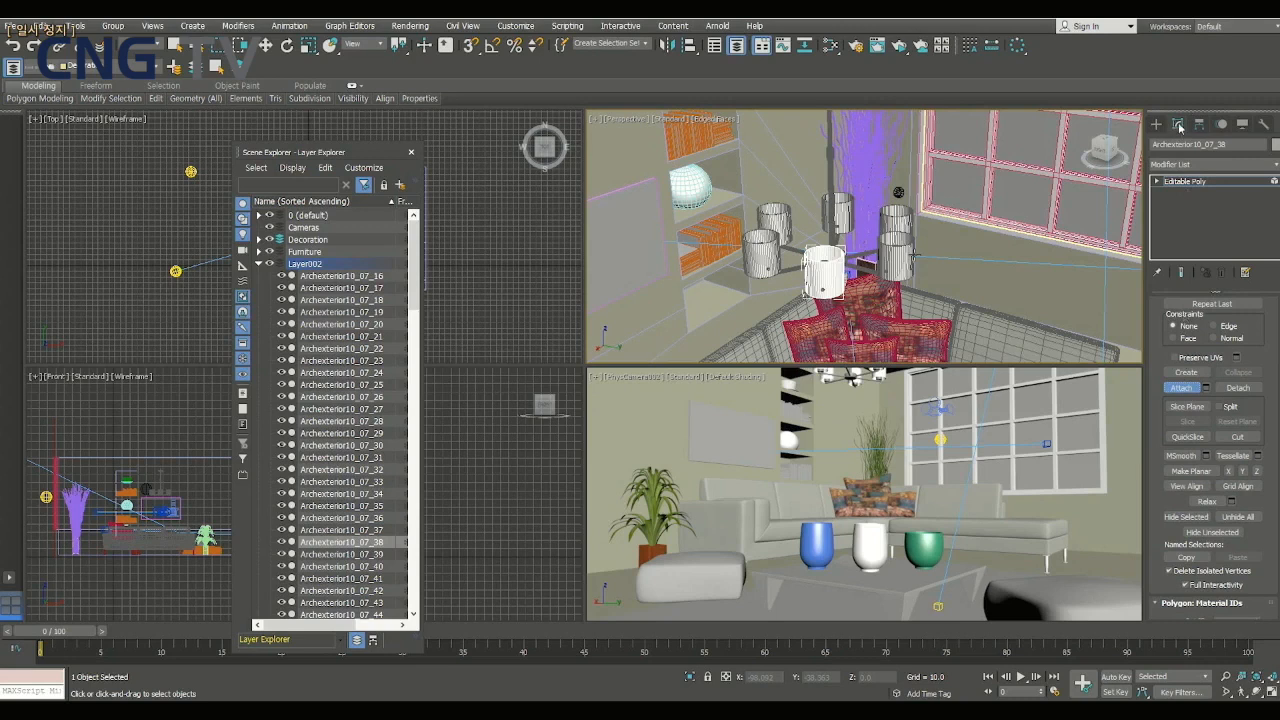
click(897, 245)
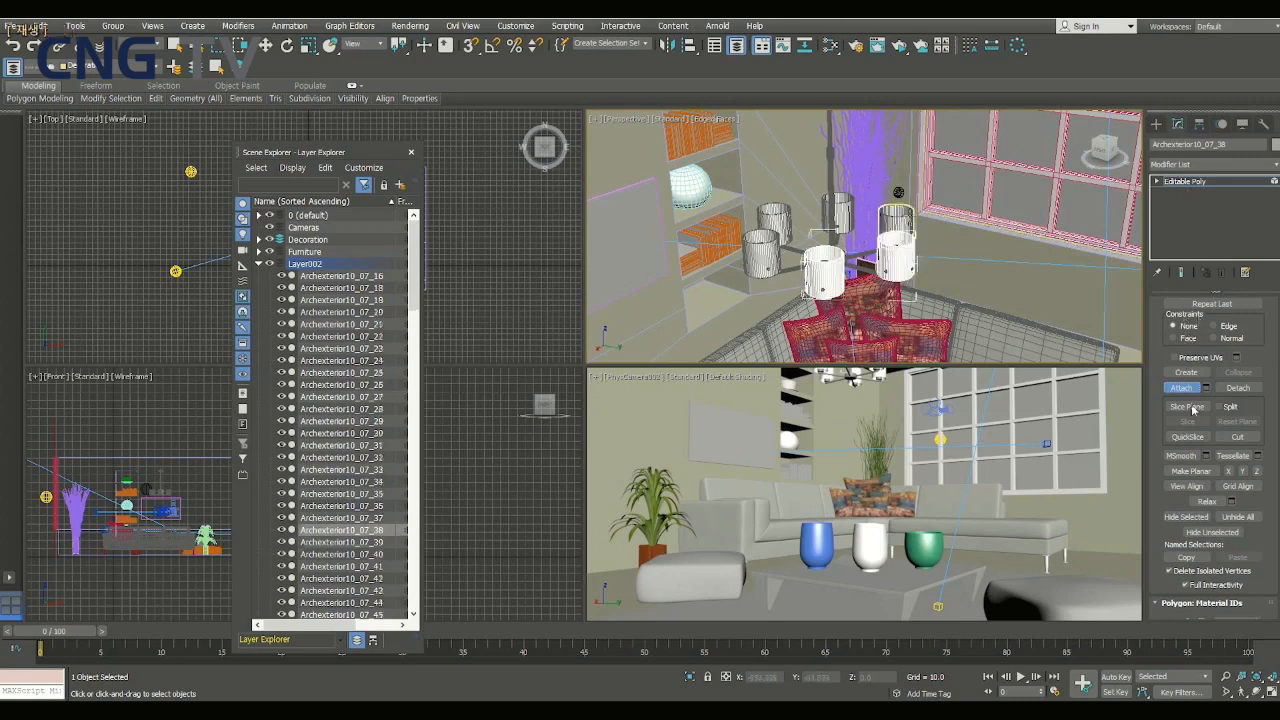
click(837, 212)
click(772, 224)
click(757, 250)
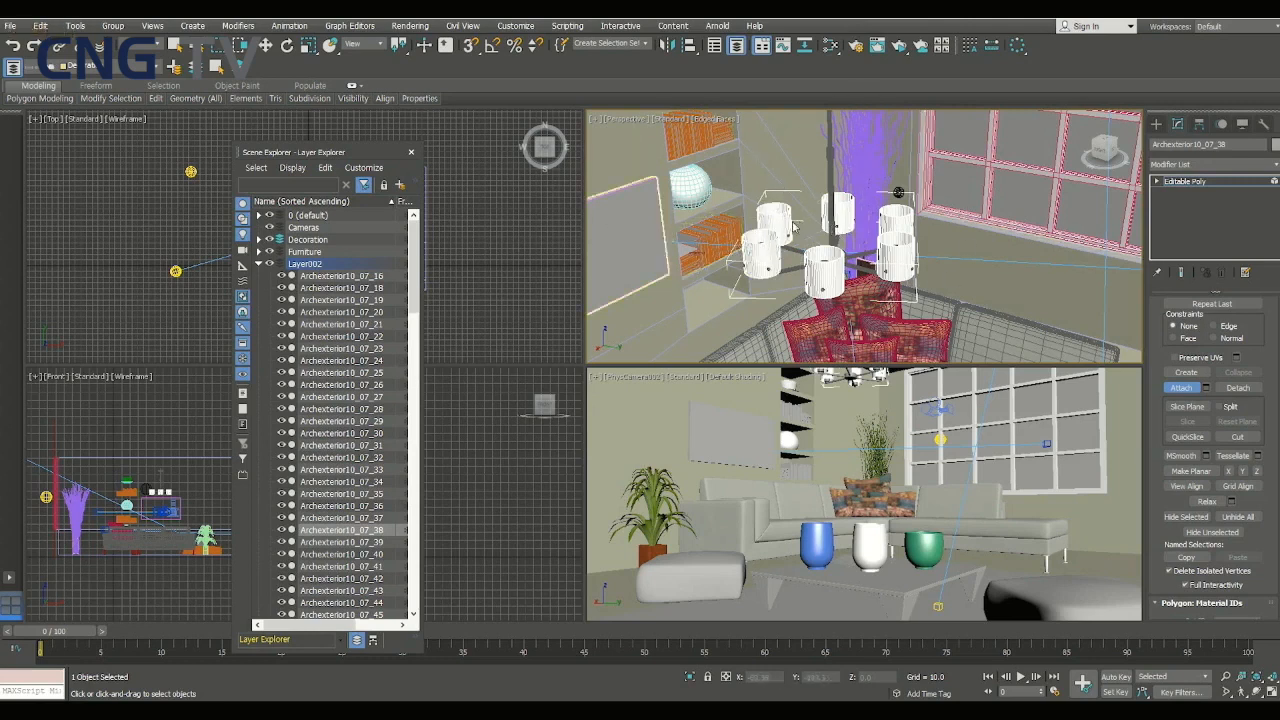
click(178, 46)
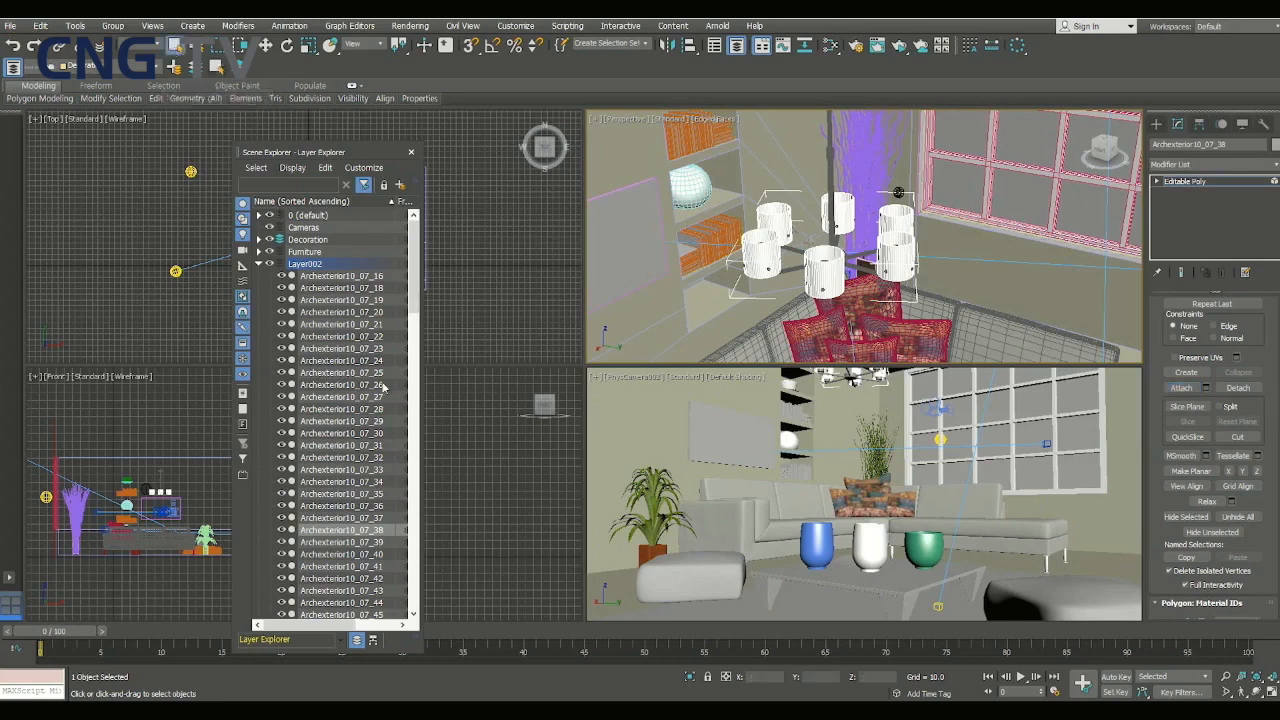
- Select ArnoldLight004 in the Layer Explorer and assign the attached chandelier shades, Archexterior10_07_38, as its emitting mesh
click(335, 385)
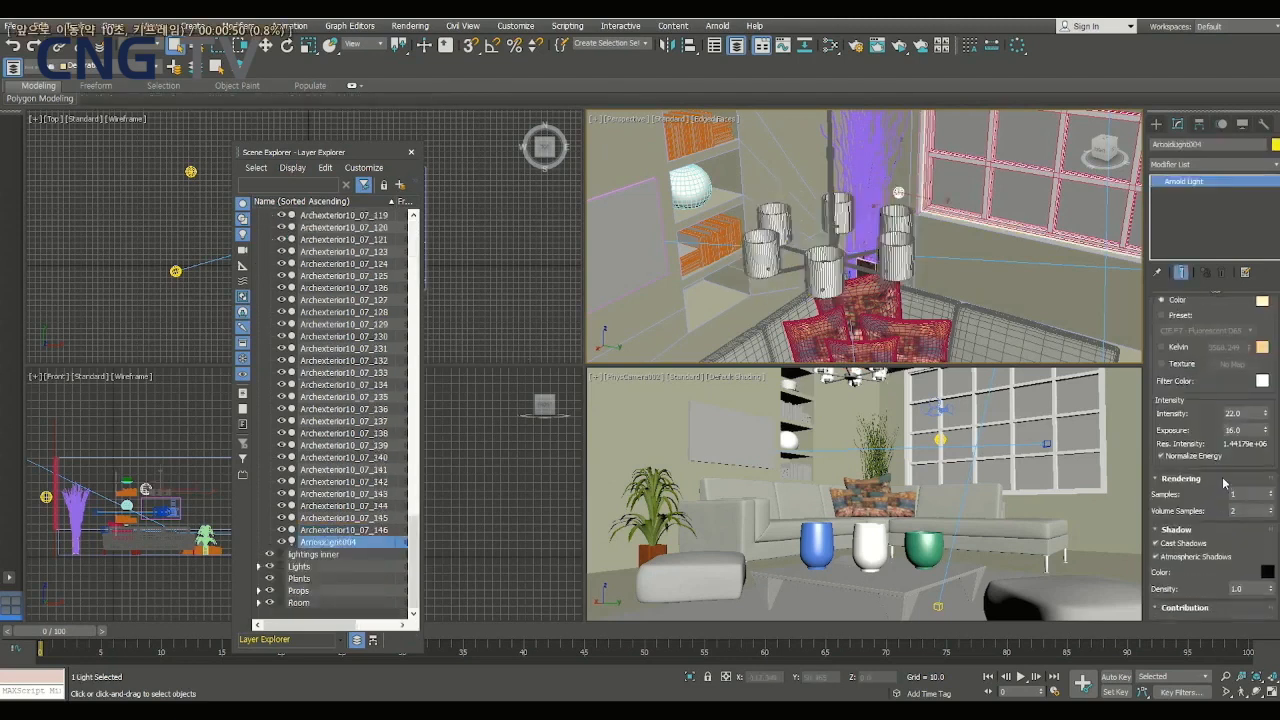
key(space)
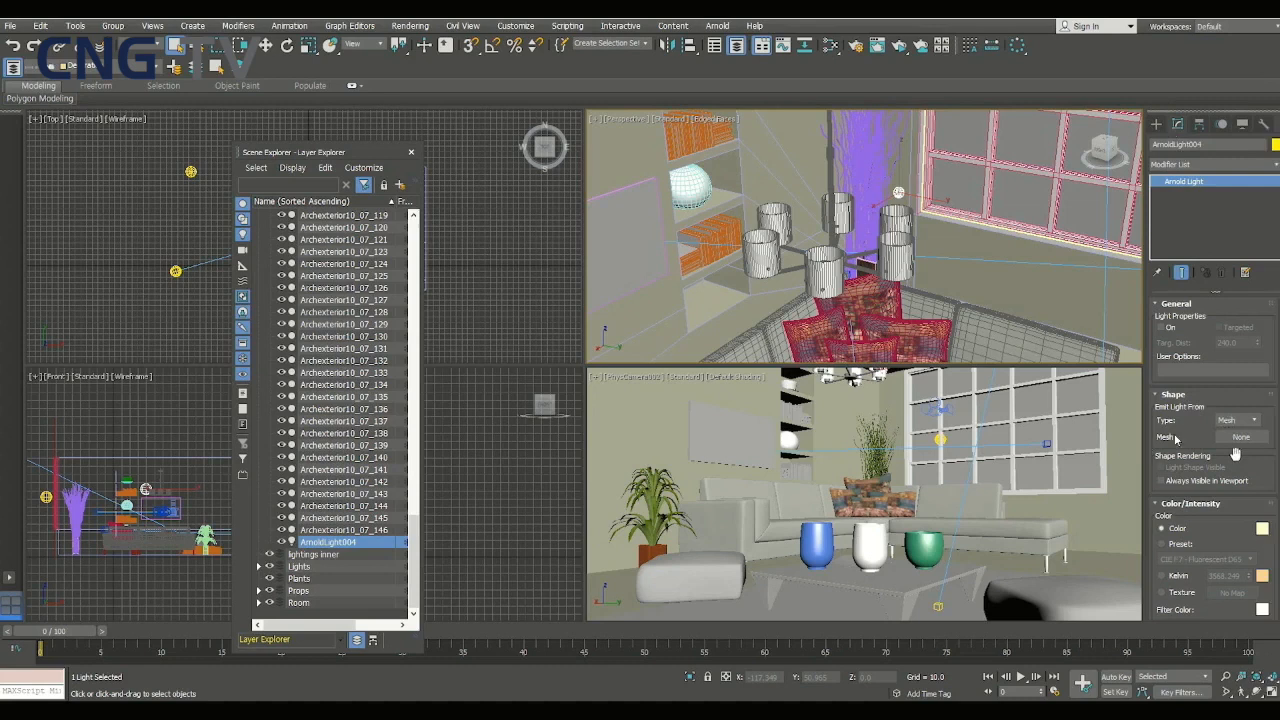
click(1240, 438)
click(902, 255)
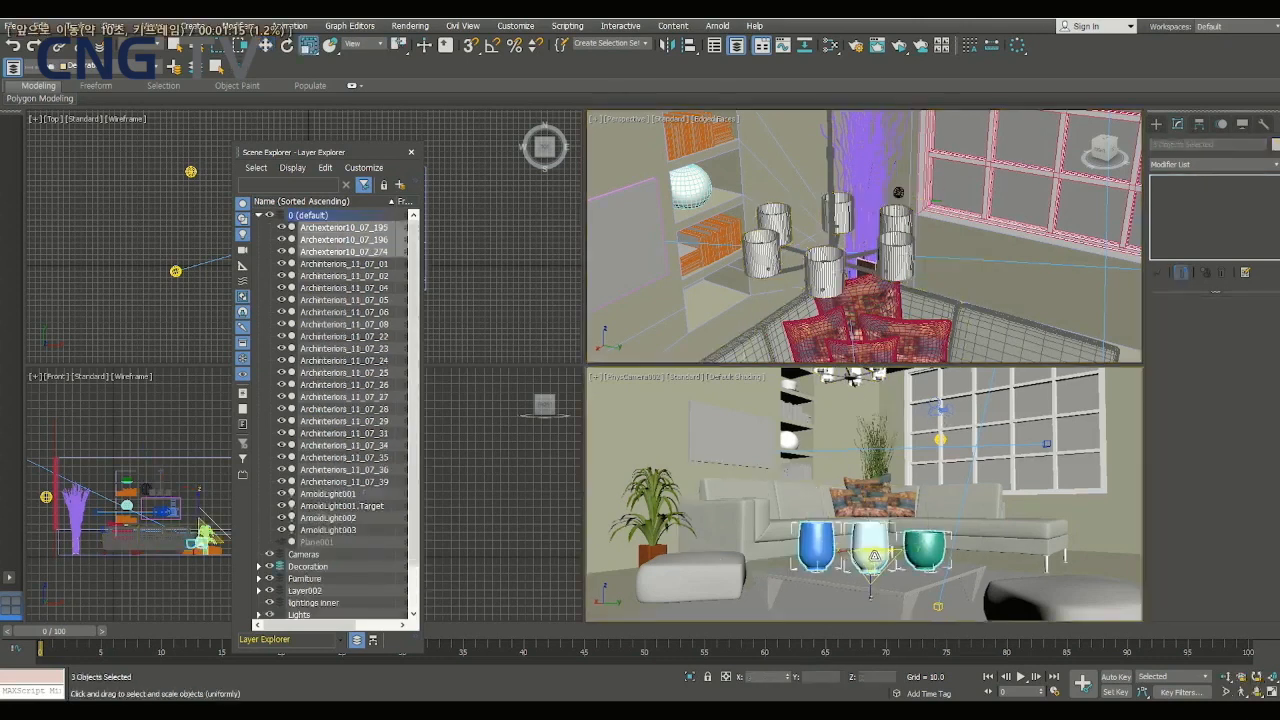
- Scale the three vases on the coffee table down slightly in the camera view
drag(870, 556, 890, 561)
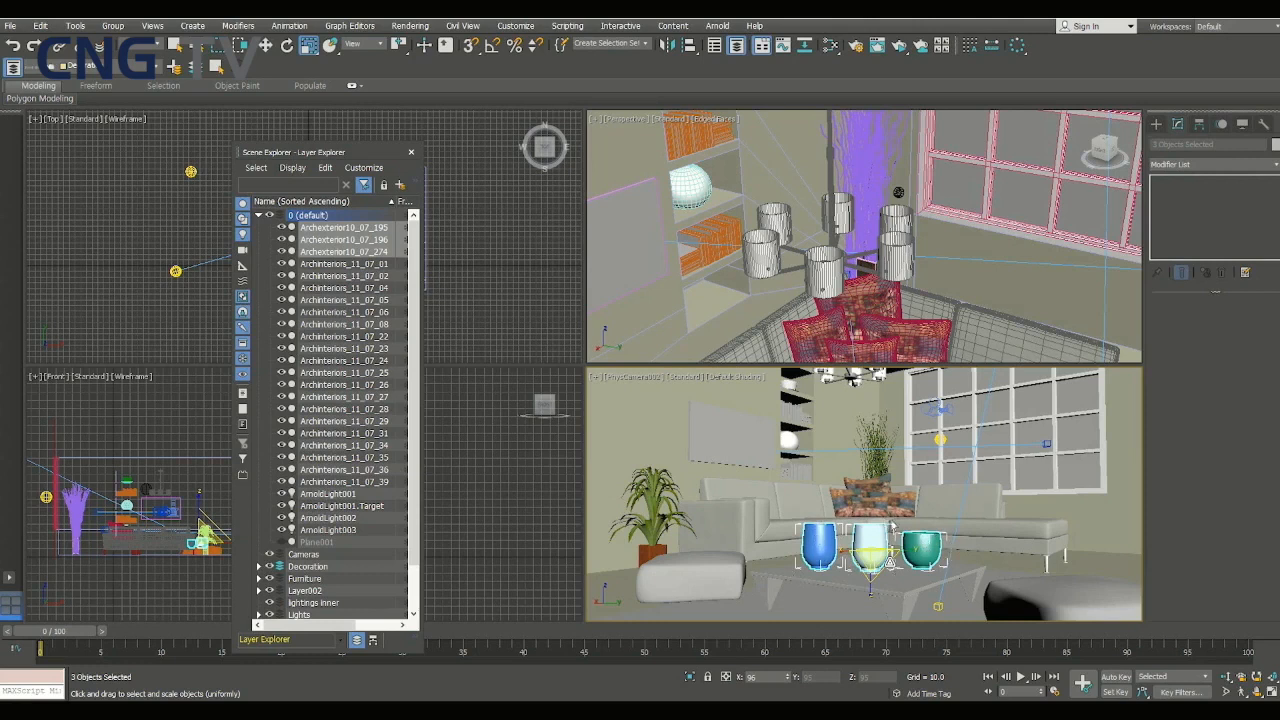
drag(890, 563, 890, 580)
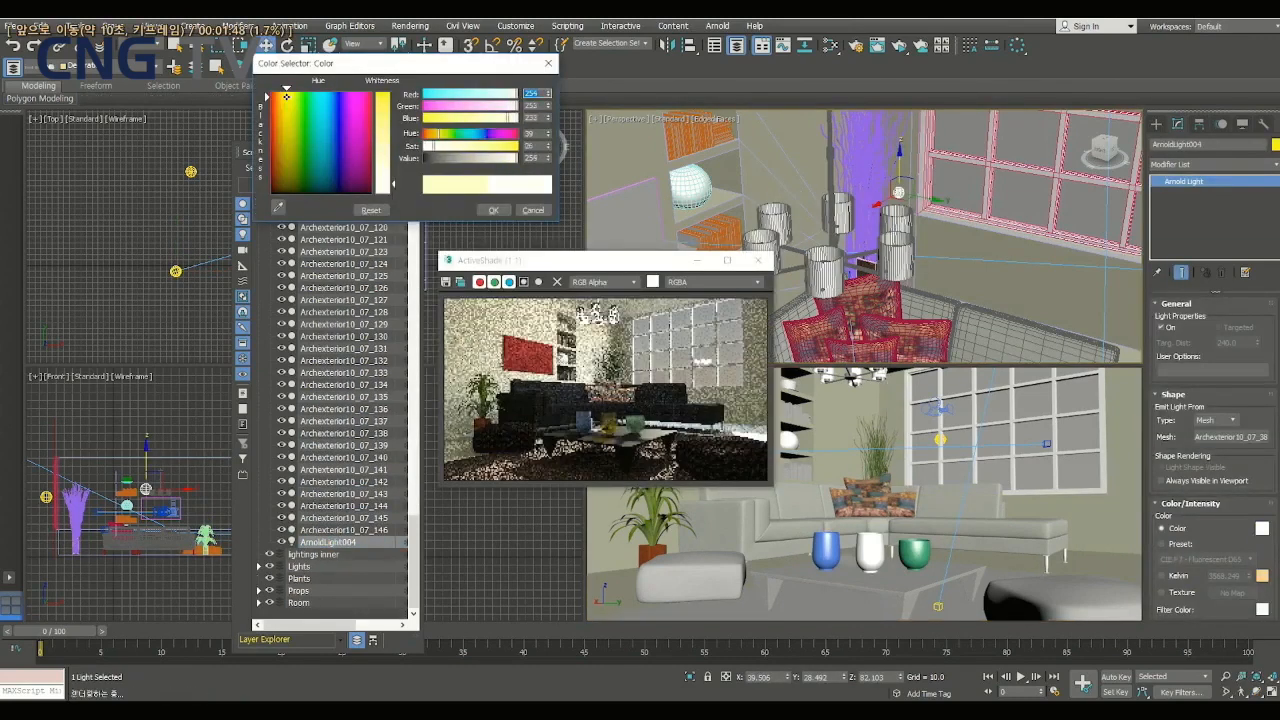
- Try a pink color for the ArnoldLight004 mesh light and soften it to a paler tint in the running ActiveShade
drag(393, 184, 420, 122)
click(361, 110)
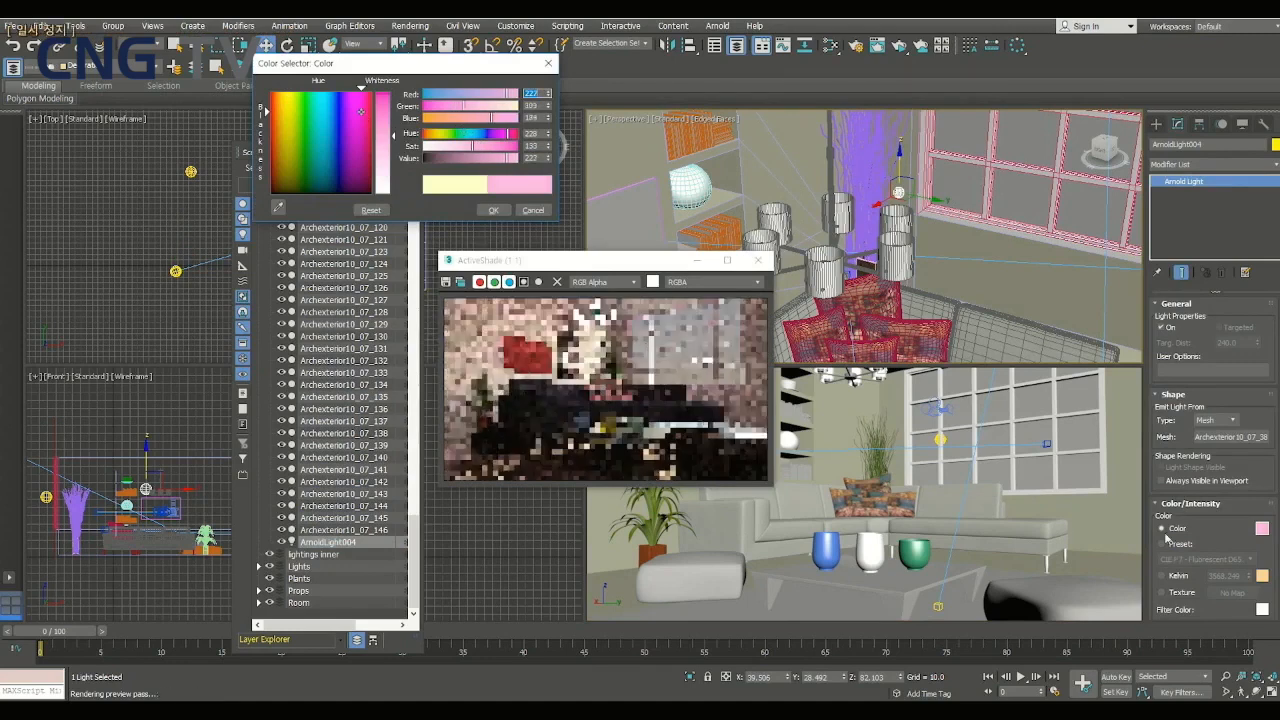
drag(394, 135, 394, 146)
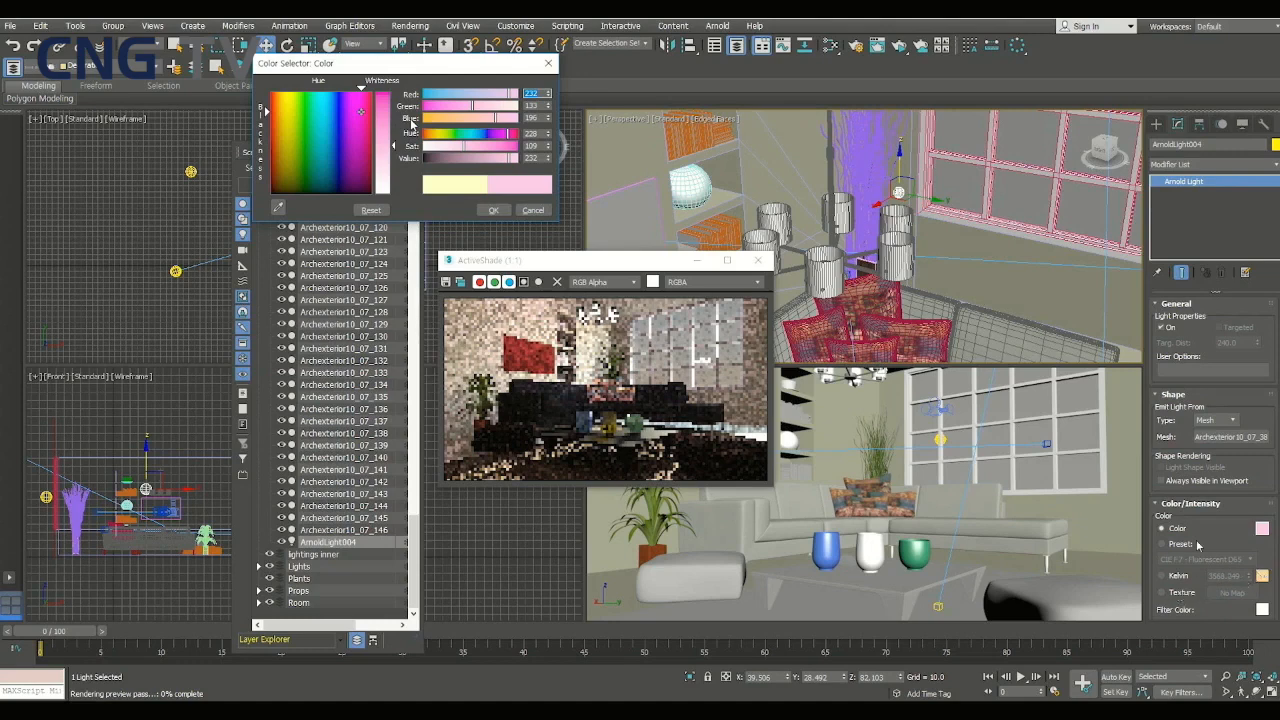
key(space)
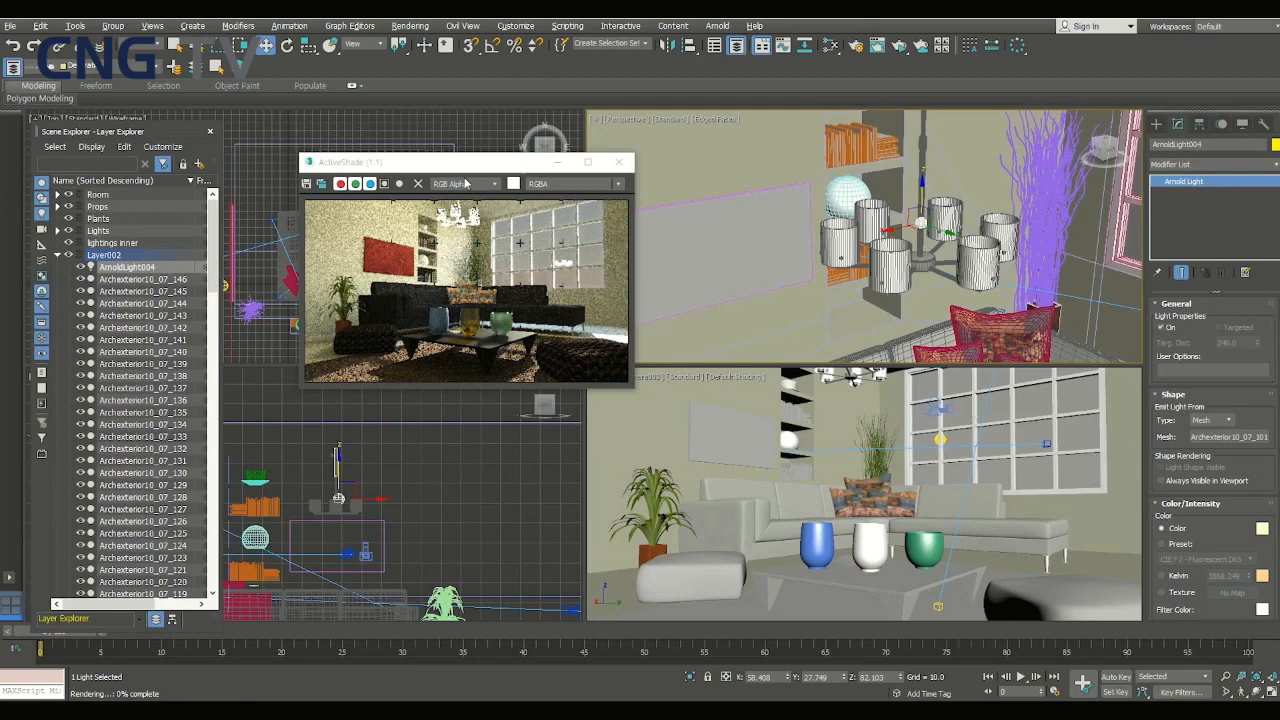
- Set the Arnold renderer's Camera (AA), Diffuse and Specular samples to 3 and rerun ActiveShade with its window moved clear of the clone
drag(465, 183, 400, 396)
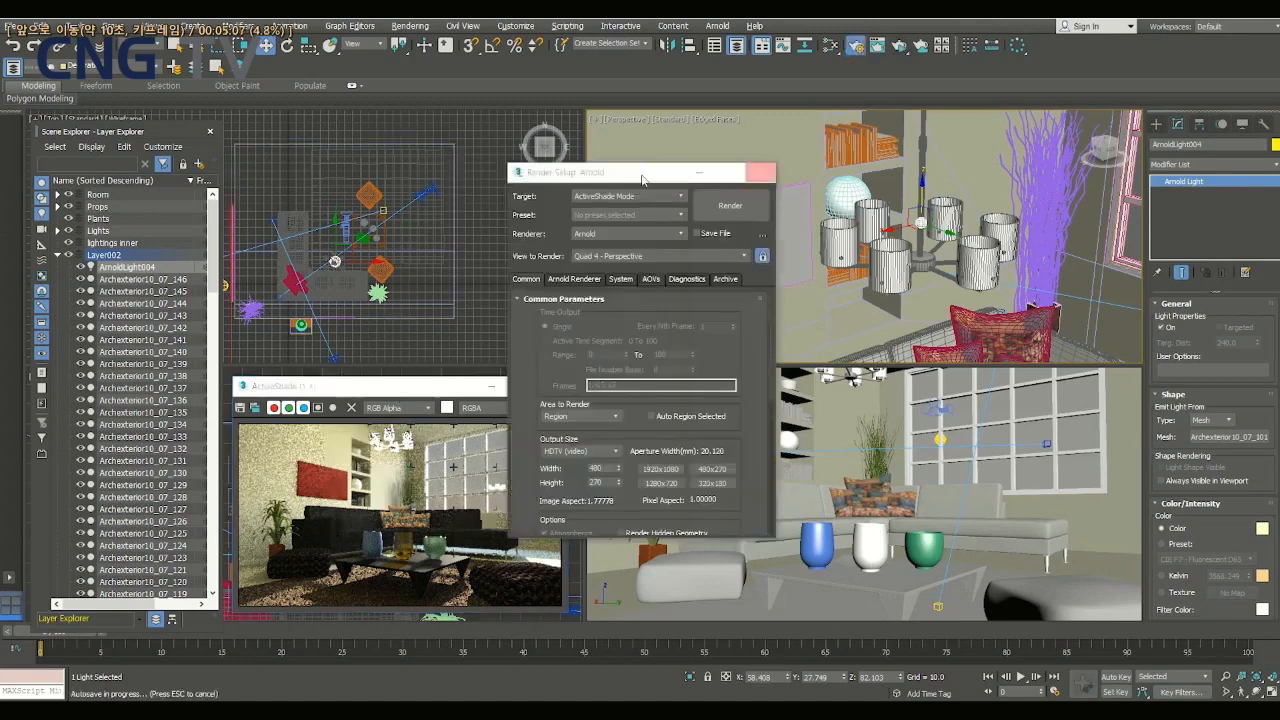
click(776, 268)
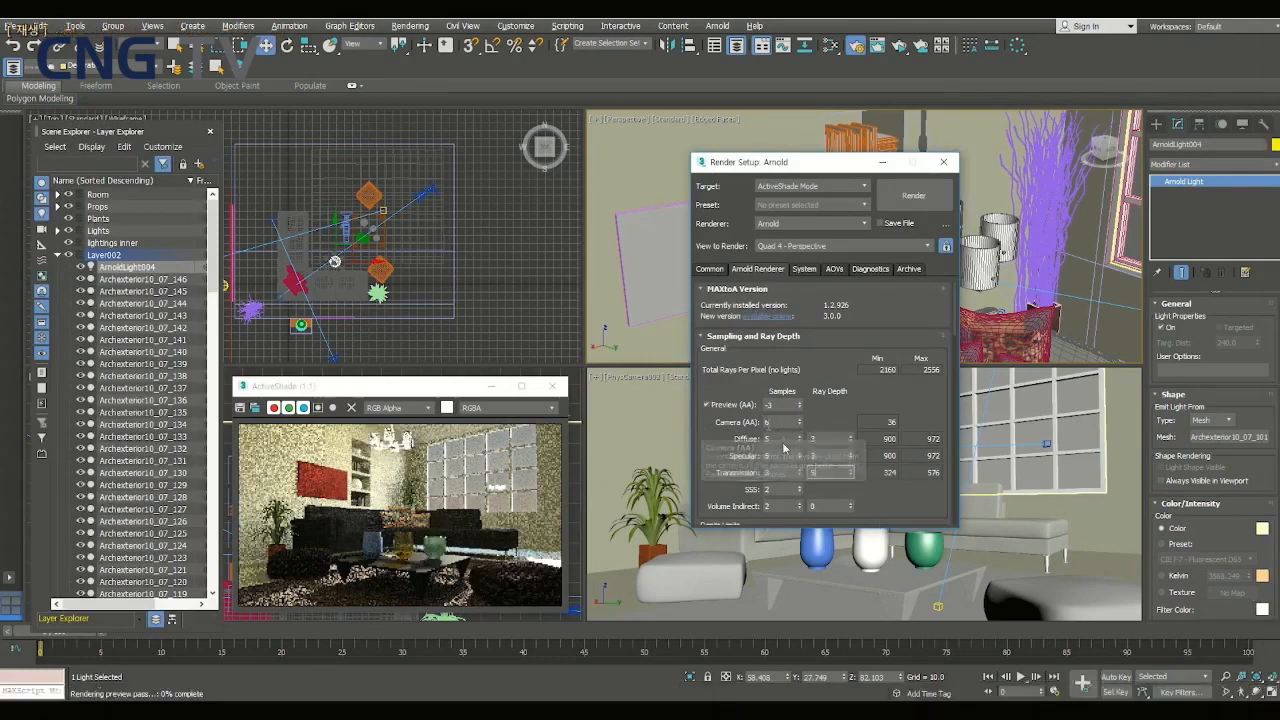
drag(775, 423, 760, 425)
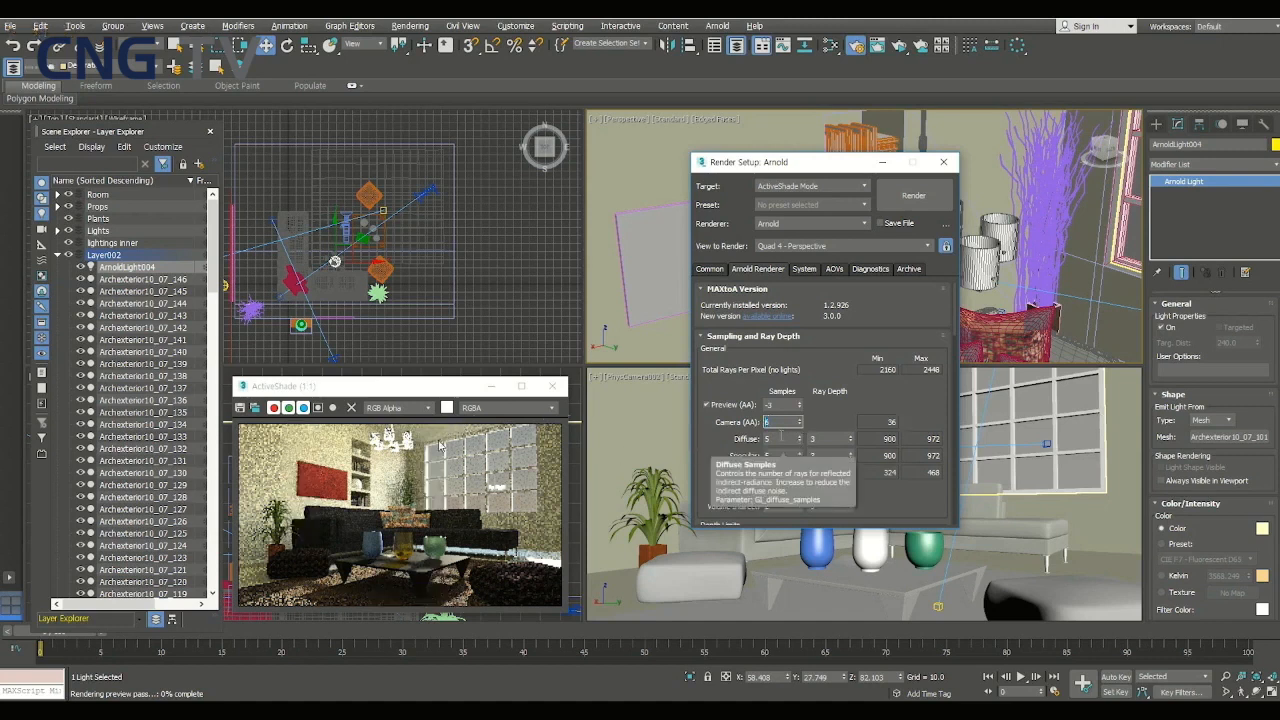
text(4)
key(Tab)
text(3)
key(Tab)
text(3)
click(913, 195)
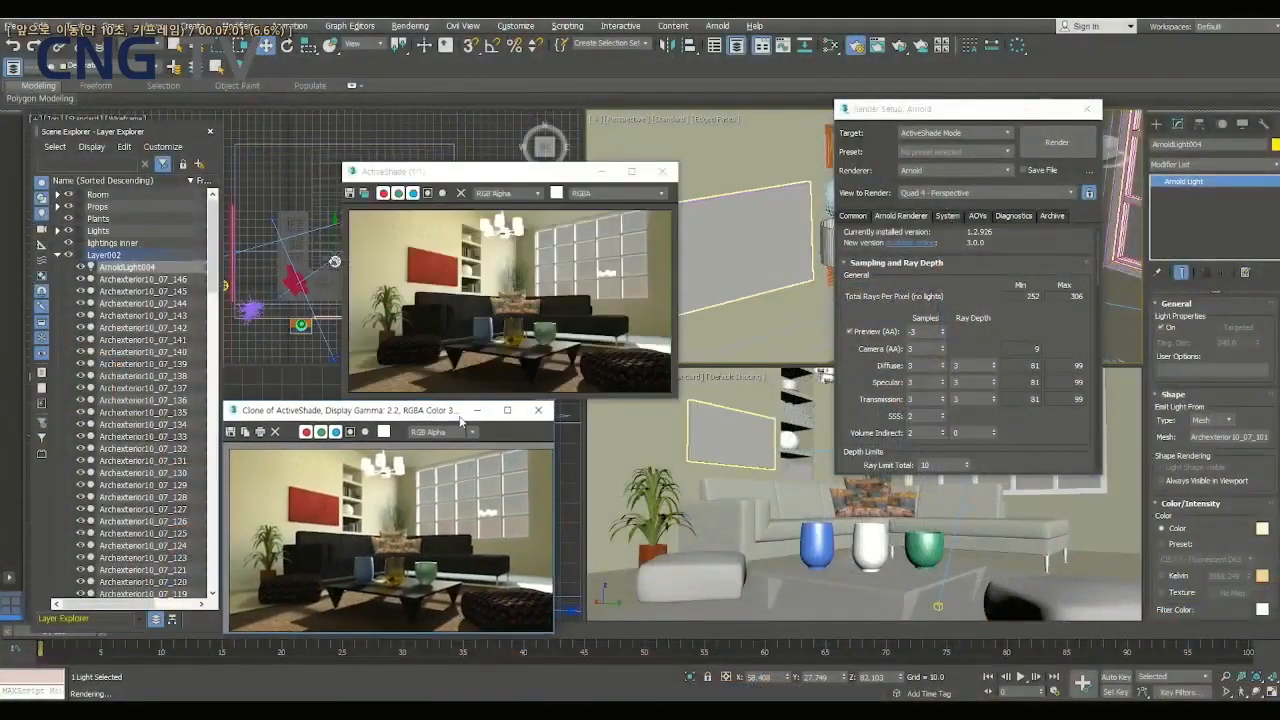
drag(484, 177, 375, 145)
click(1058, 143)
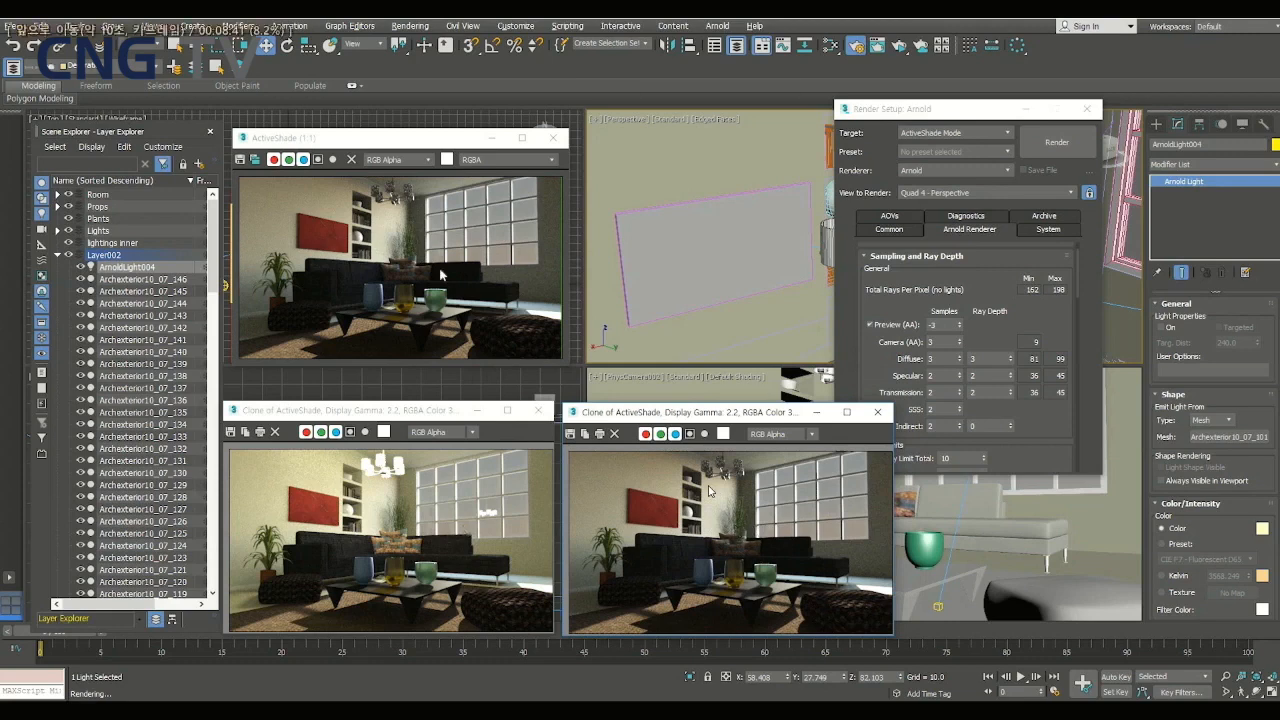
- Switch ArnoldLight004's color to Kelvin and test temperatures of about 546 and 20000 in the ActiveShade render
click(1162, 576)
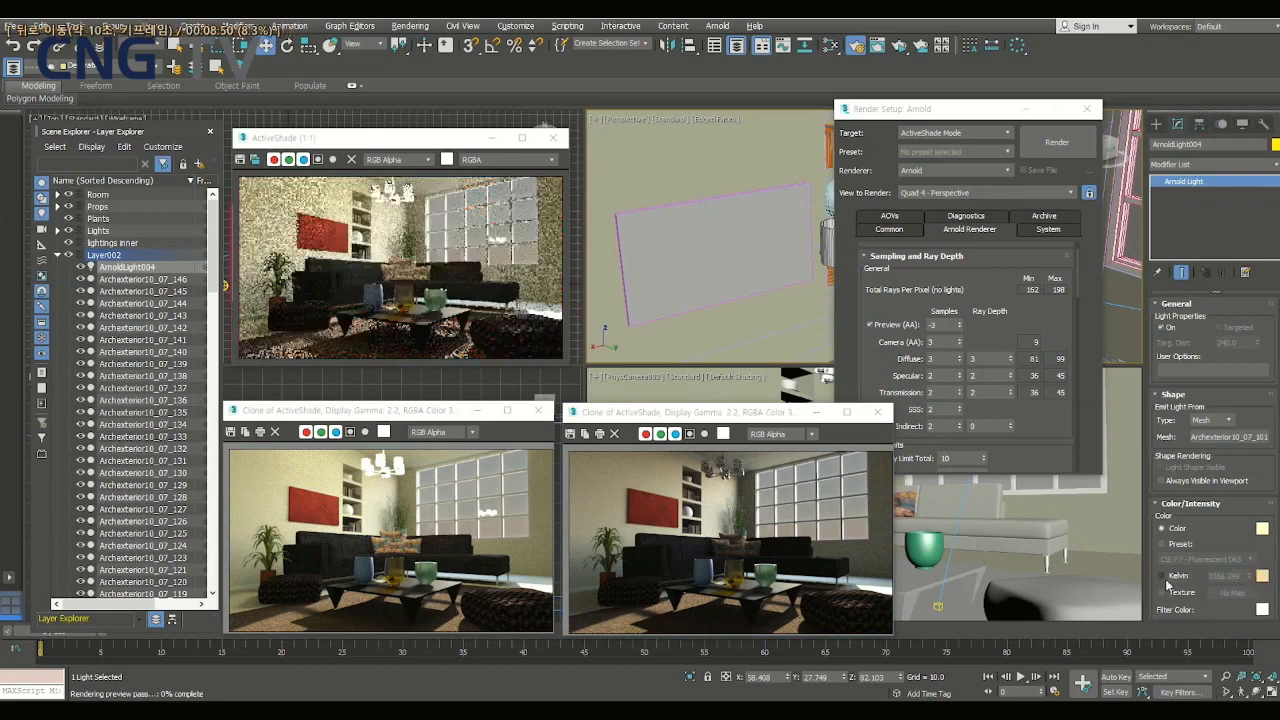
click(1163, 577)
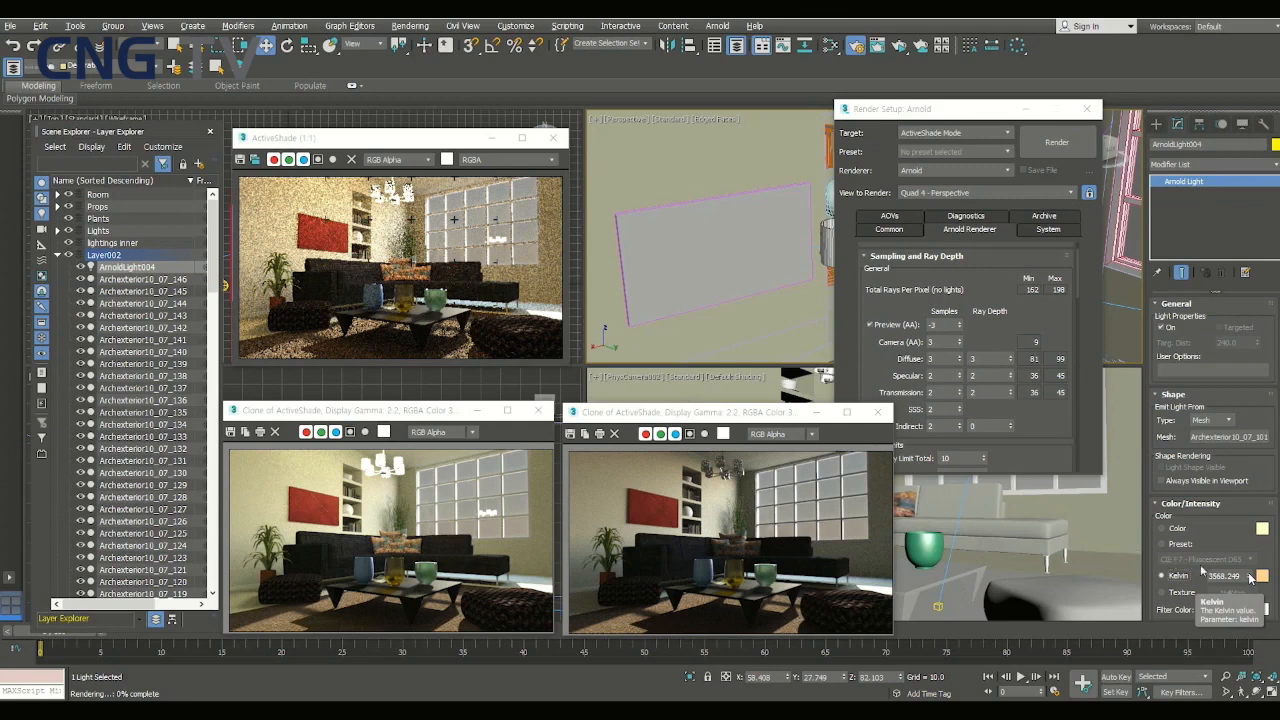
drag(1250, 577, 1246, 641)
drag(1223, 689, 1222, 692)
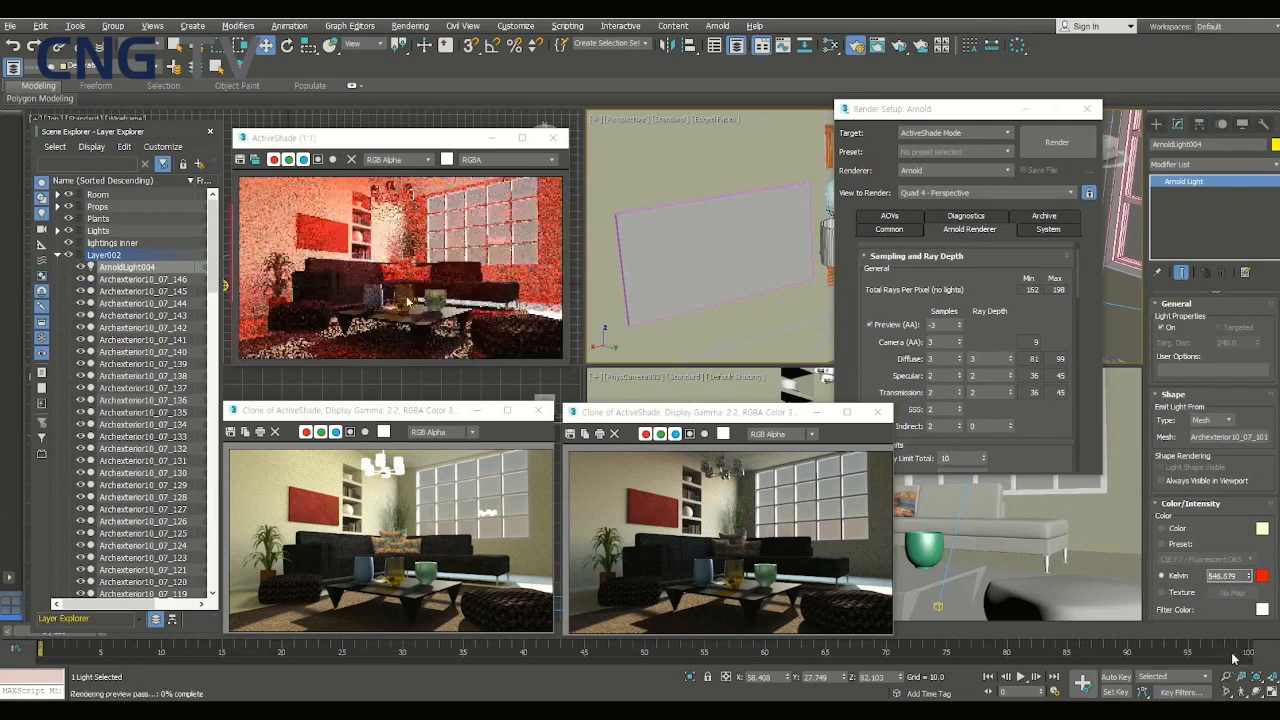
drag(1250, 577, 1254, 303)
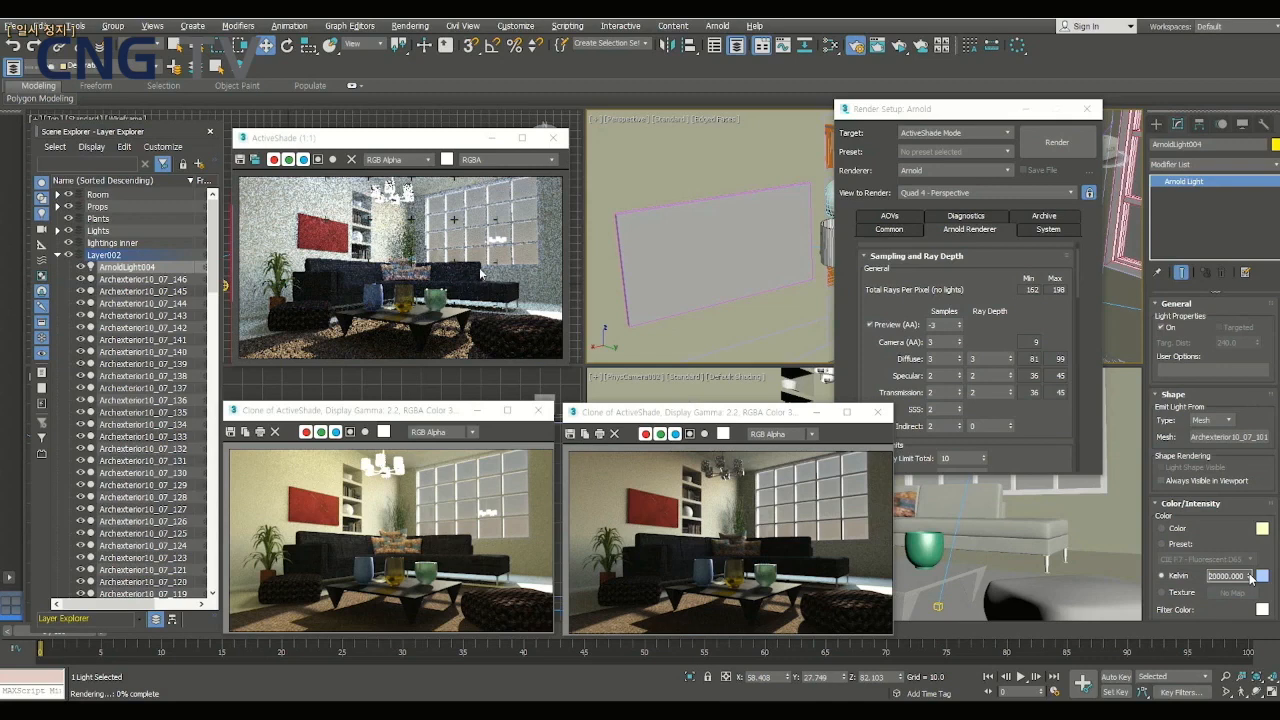
- Set the light's Kelvin value to 3241.235 and arrange the cloned warm render and ActiveShade window beside the earlier clones
drag(1250, 578, 1247, 600)
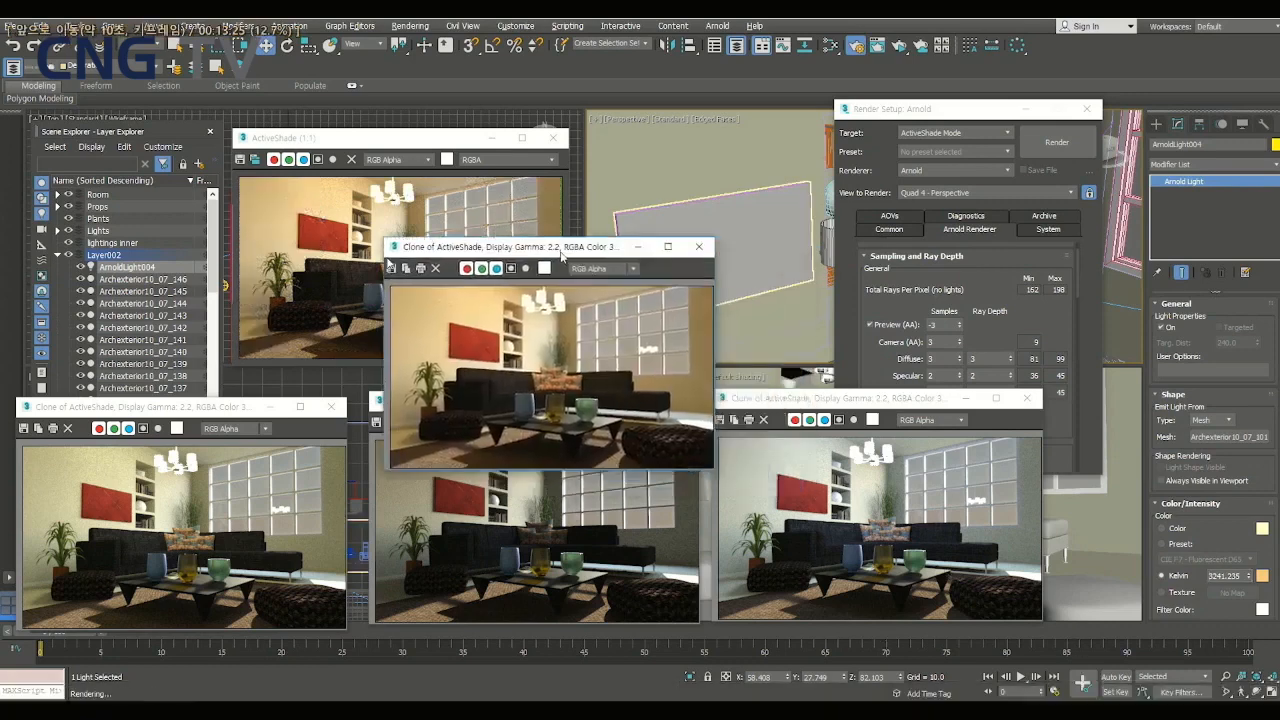
mouse_move(564, 251)
mouse_down()
mouse_move(200, 149)
mouse_move(190, 160)
mouse_up()
drag(387, 144, 795, 140)
- Set ArnoldLight004's Intensity to 16 and its Exposure to 12
scroll(1215, 450, down, 5)
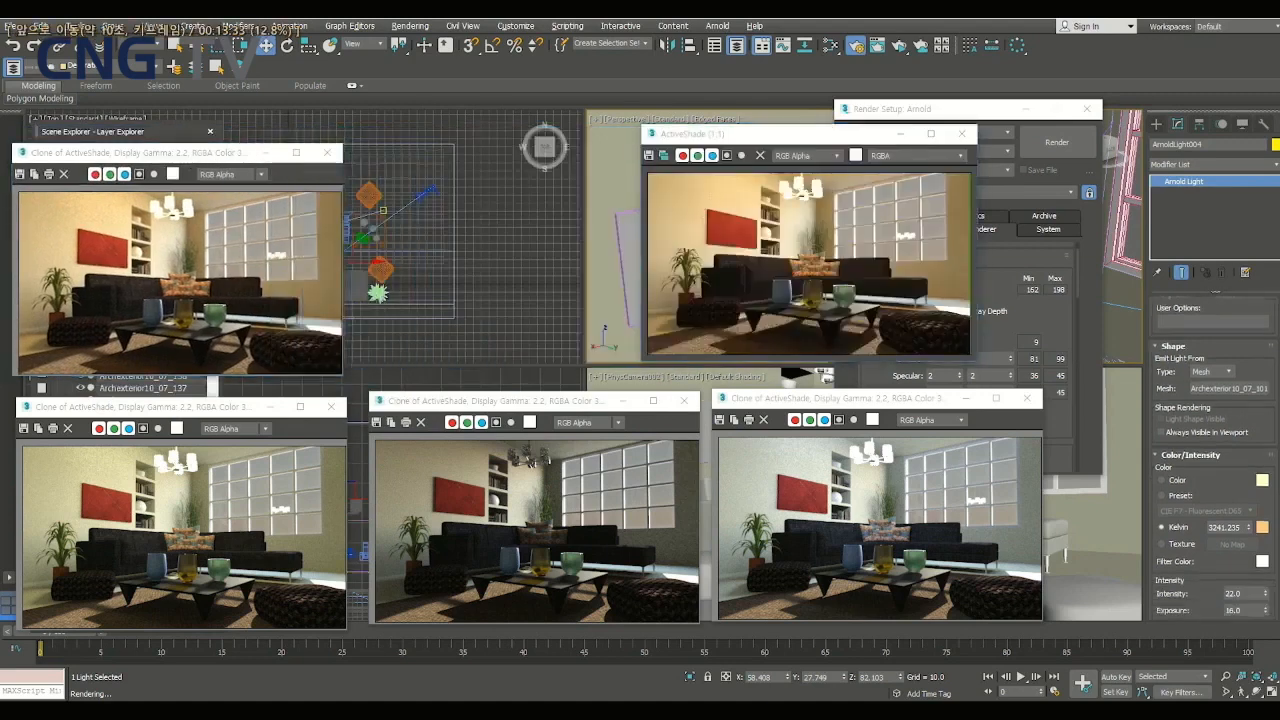
drag(1266, 421, 1266, 480)
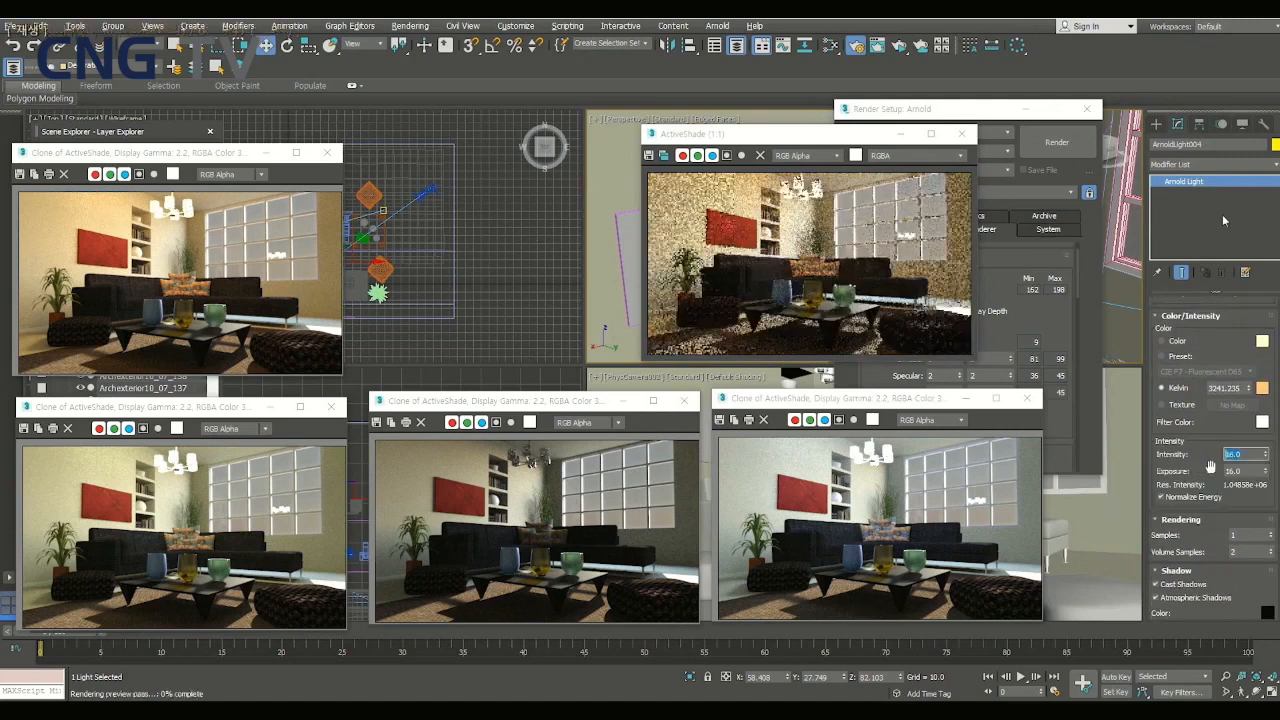
key(Tab)
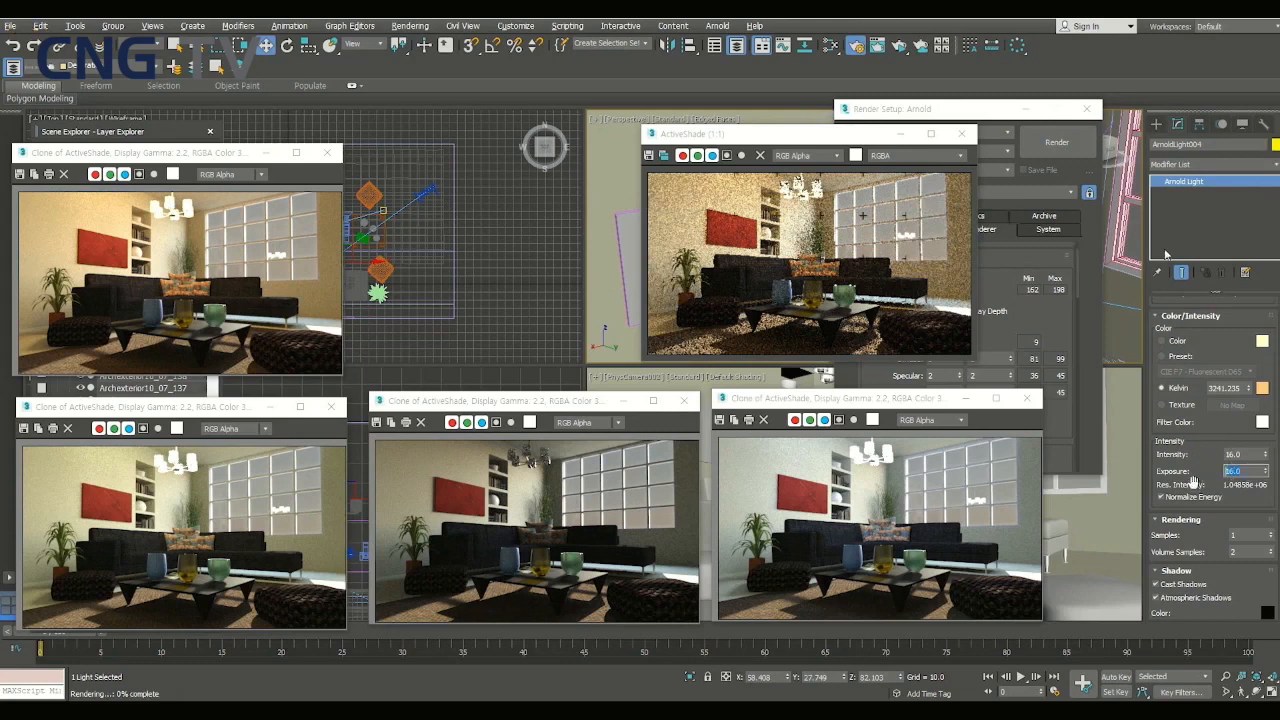
text(10)
key(Return)
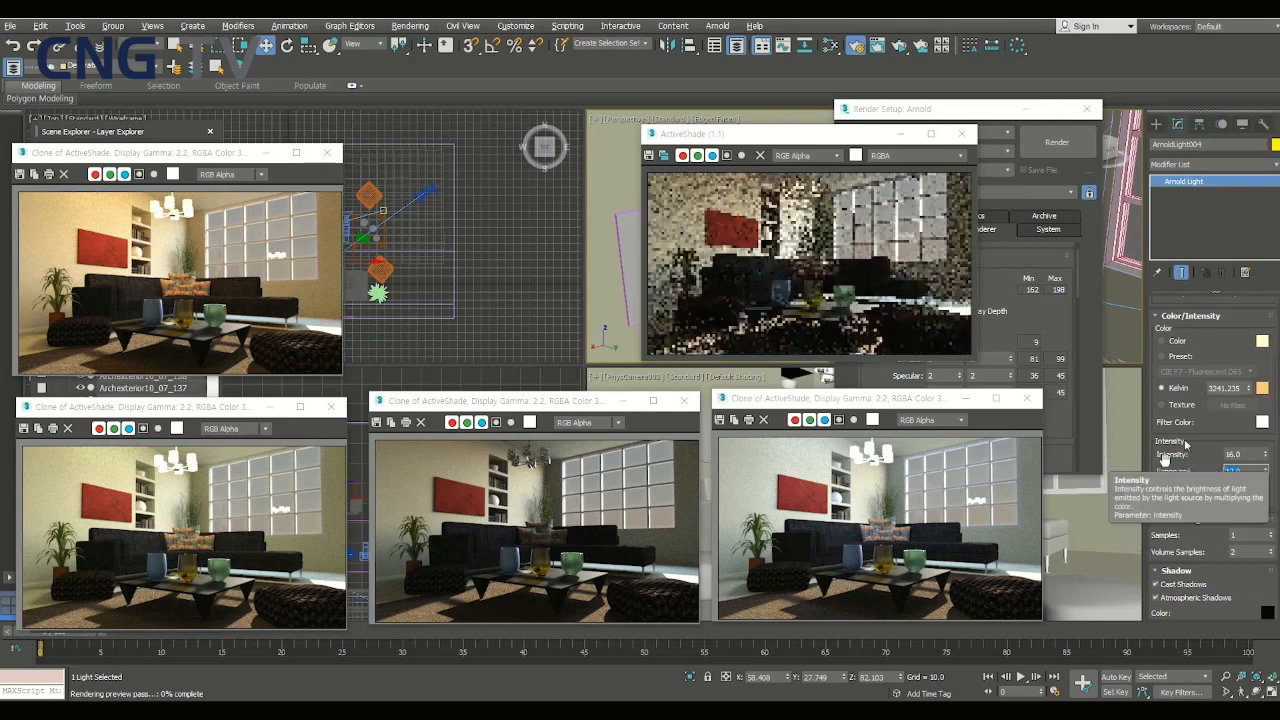
key(Right)
key(Right)
key(Right)
key(Right)
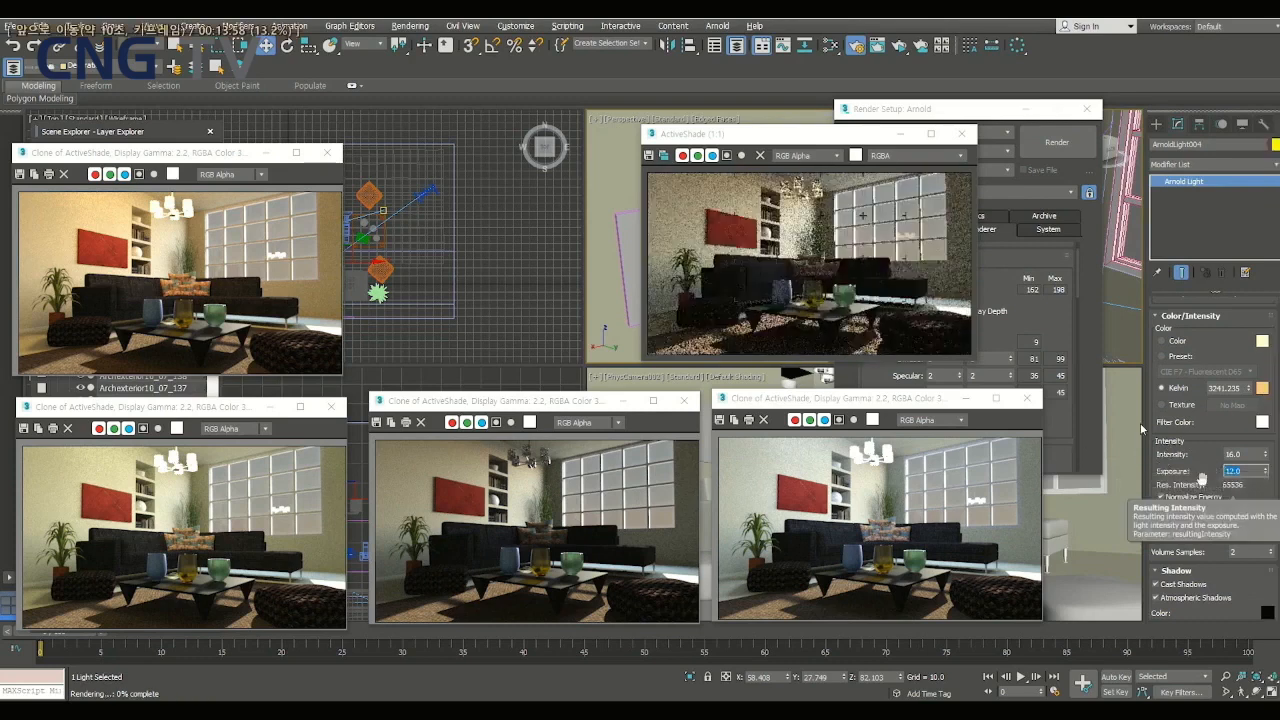
key(Right)
key(Right)
key(Right)
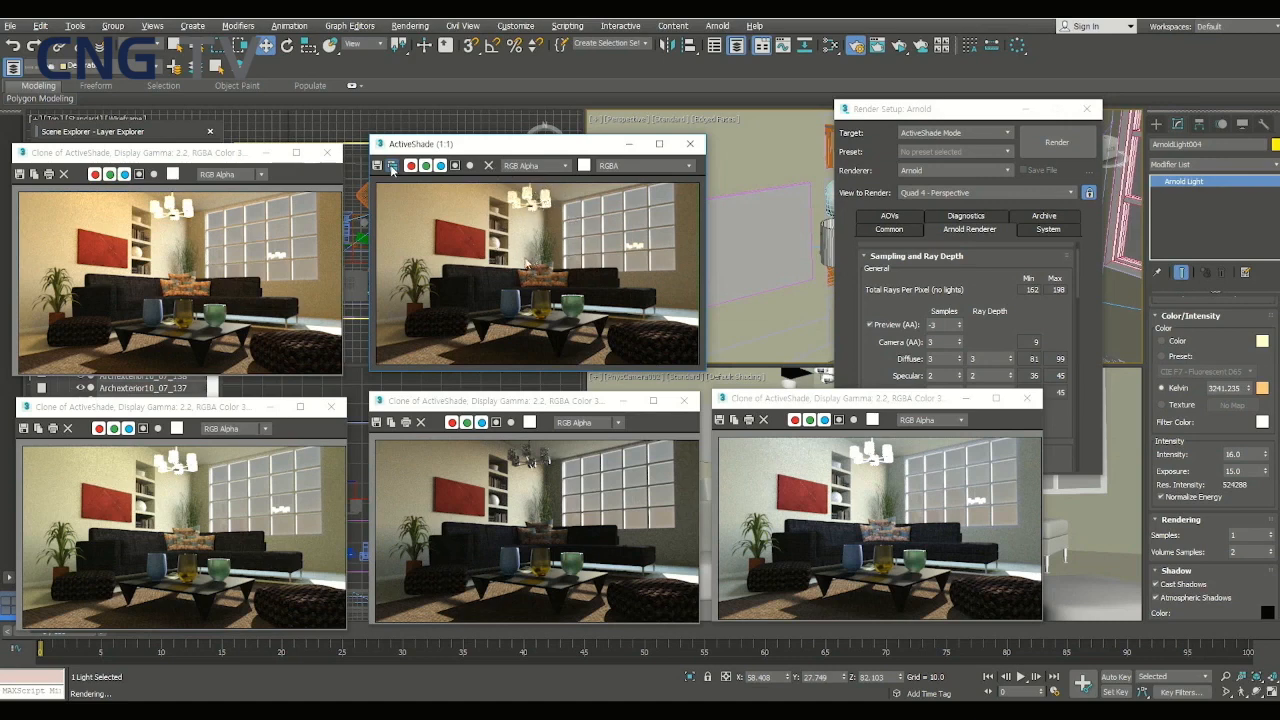
- Clone the current ActiveShade render and place the clone beside the earlier warm render for comparison
click(392, 166)
drag(431, 145, 883, 142)
drag(590, 272, 484, 153)
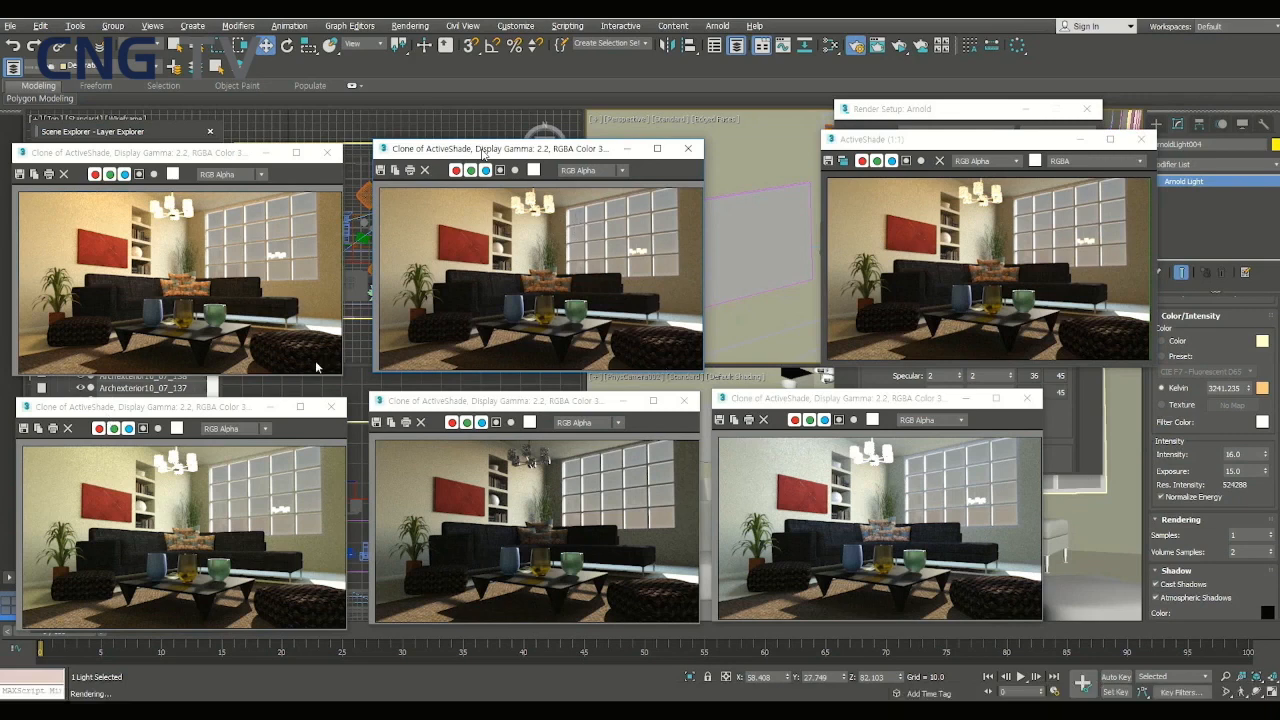
drag(483, 152, 481, 158)
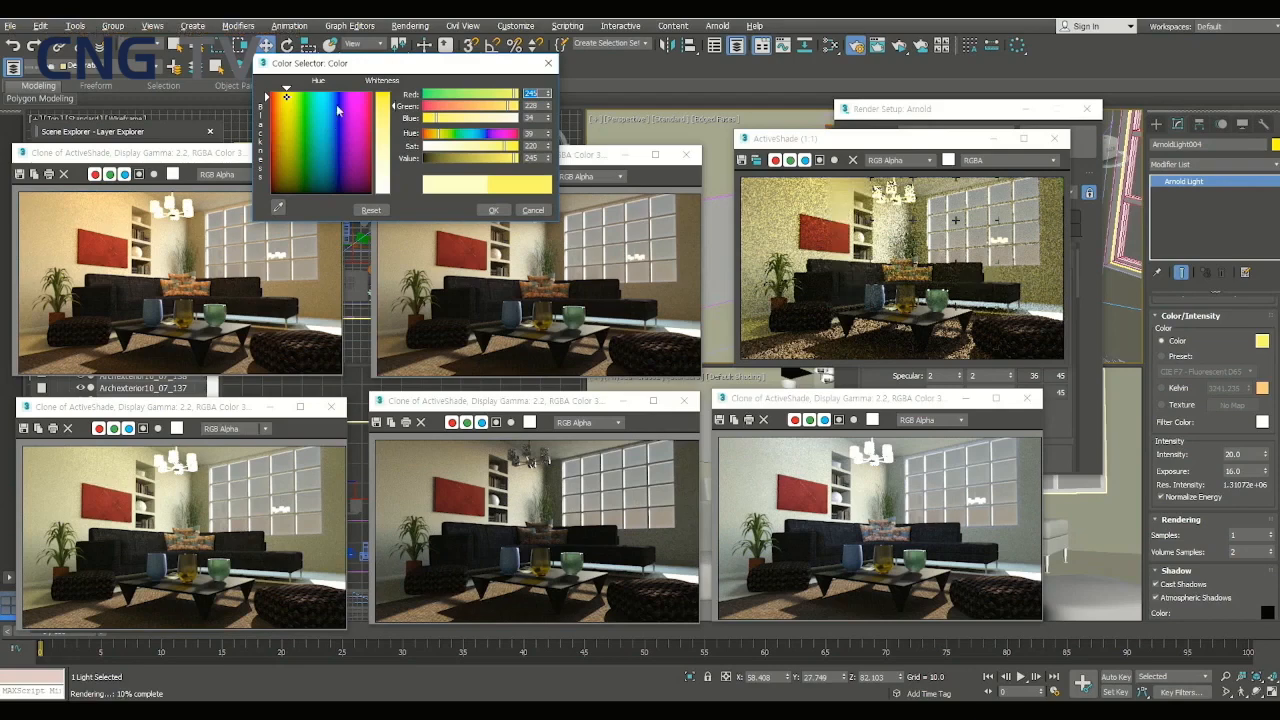
- Change ArnoldLight004's color to a pale pink tint
click(1262, 341)
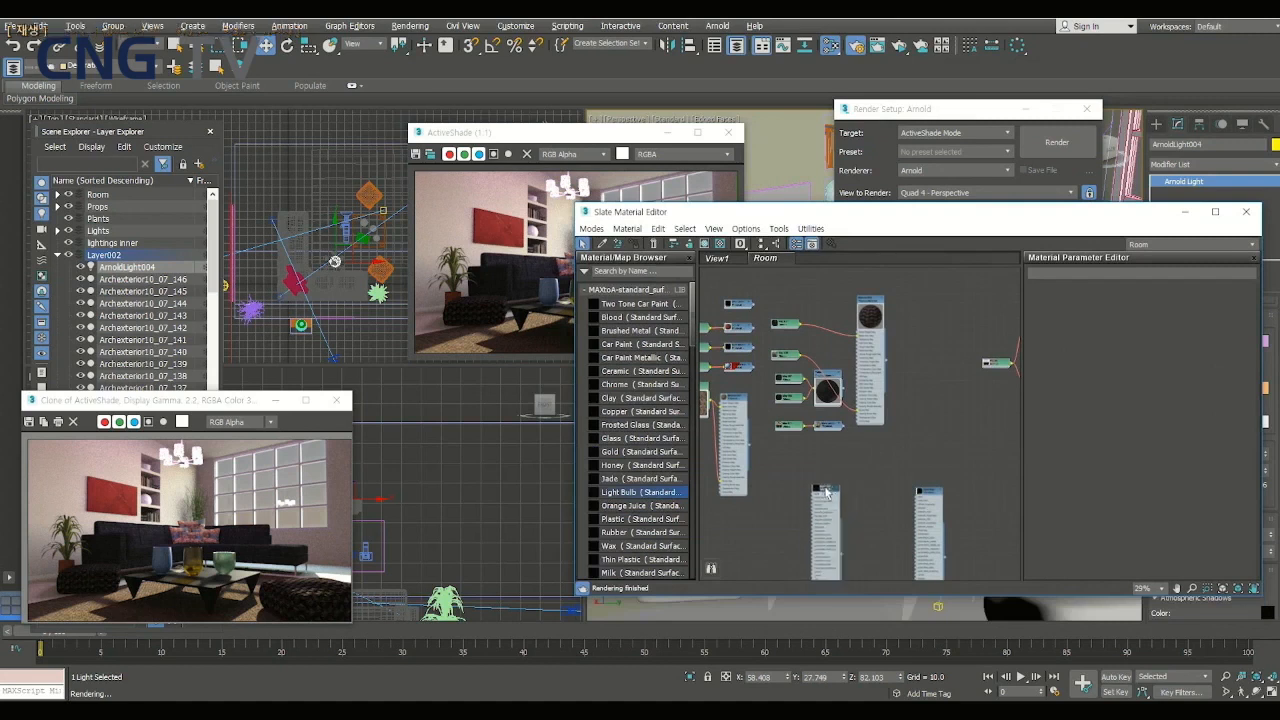
- Move the Light Bulb standard surface node up beneath the Map #71 bitmap node in the Slate Material Editor's Room view
scroll(820, 484, up, 3)
scroll(820, 484, up, 2)
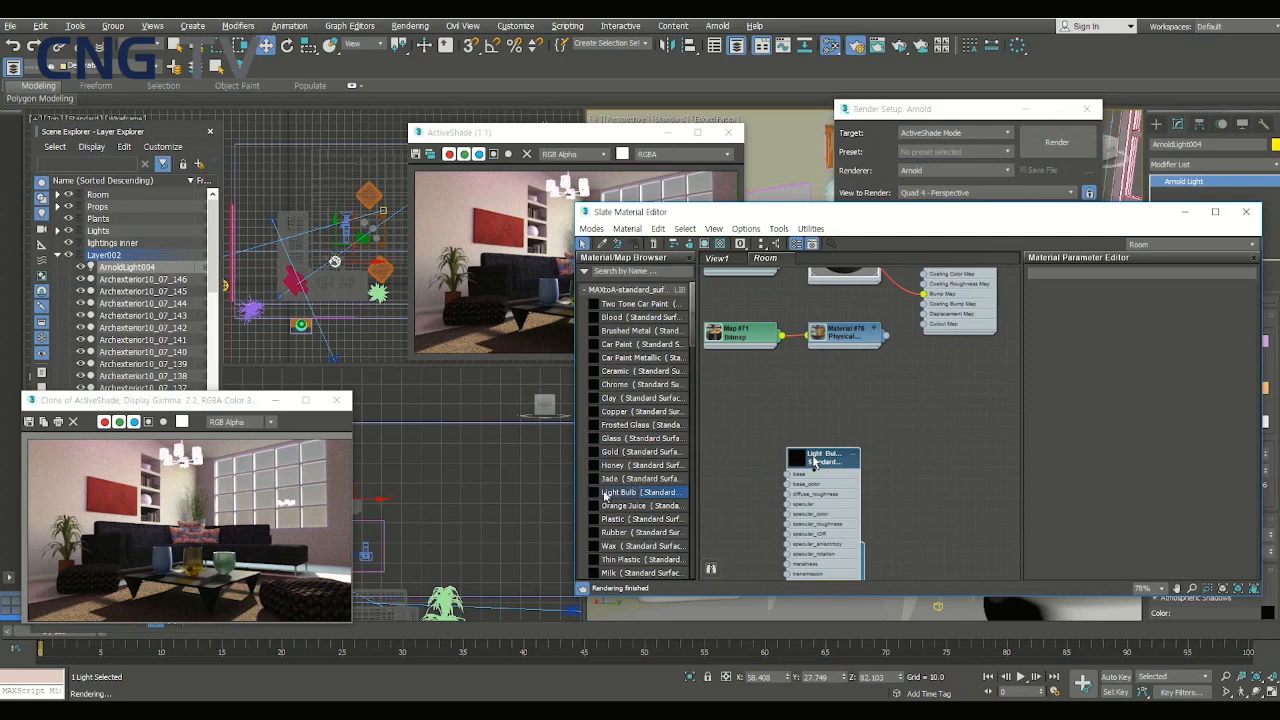
drag(813, 461, 813, 461)
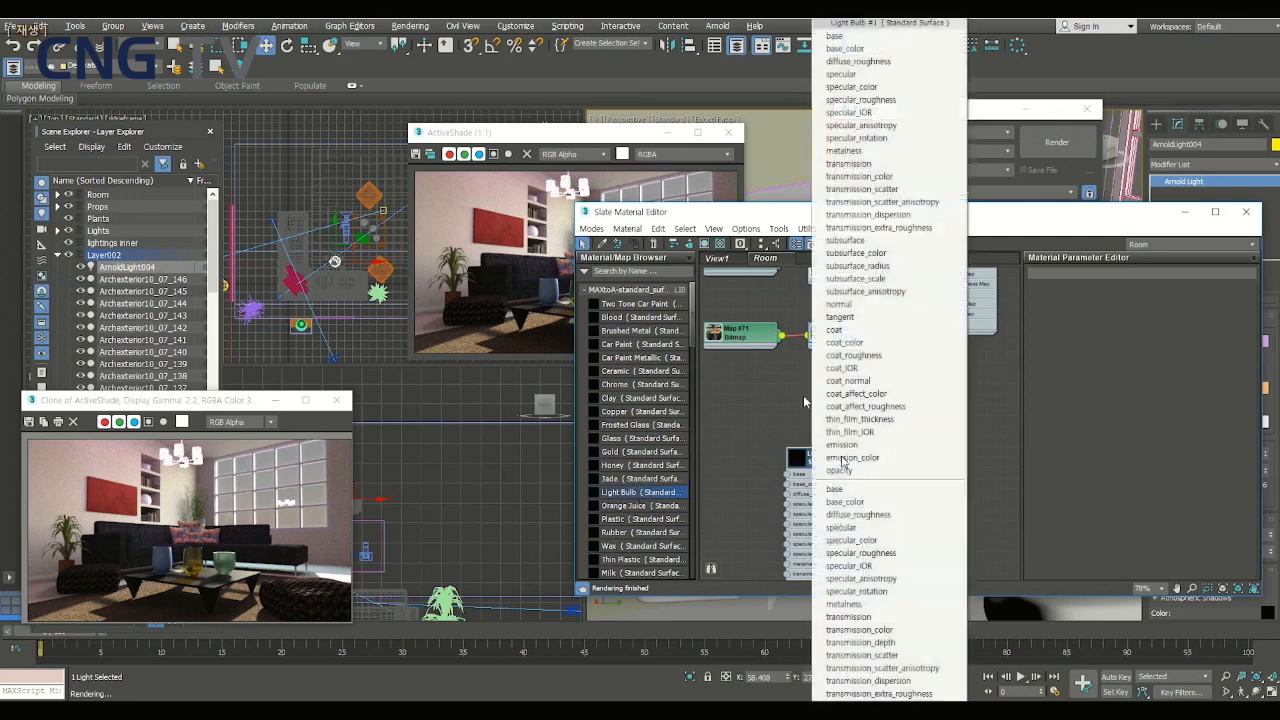
click(842, 461)
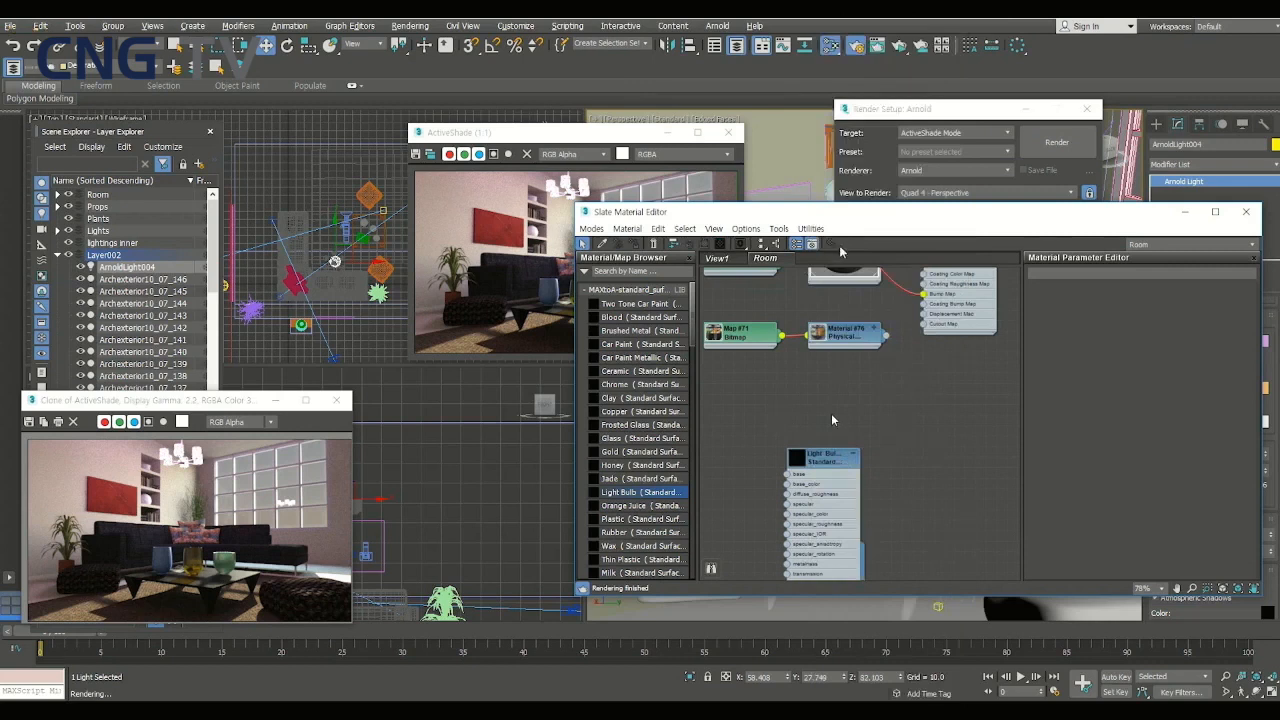
click(826, 465)
drag(825, 462, 762, 389)
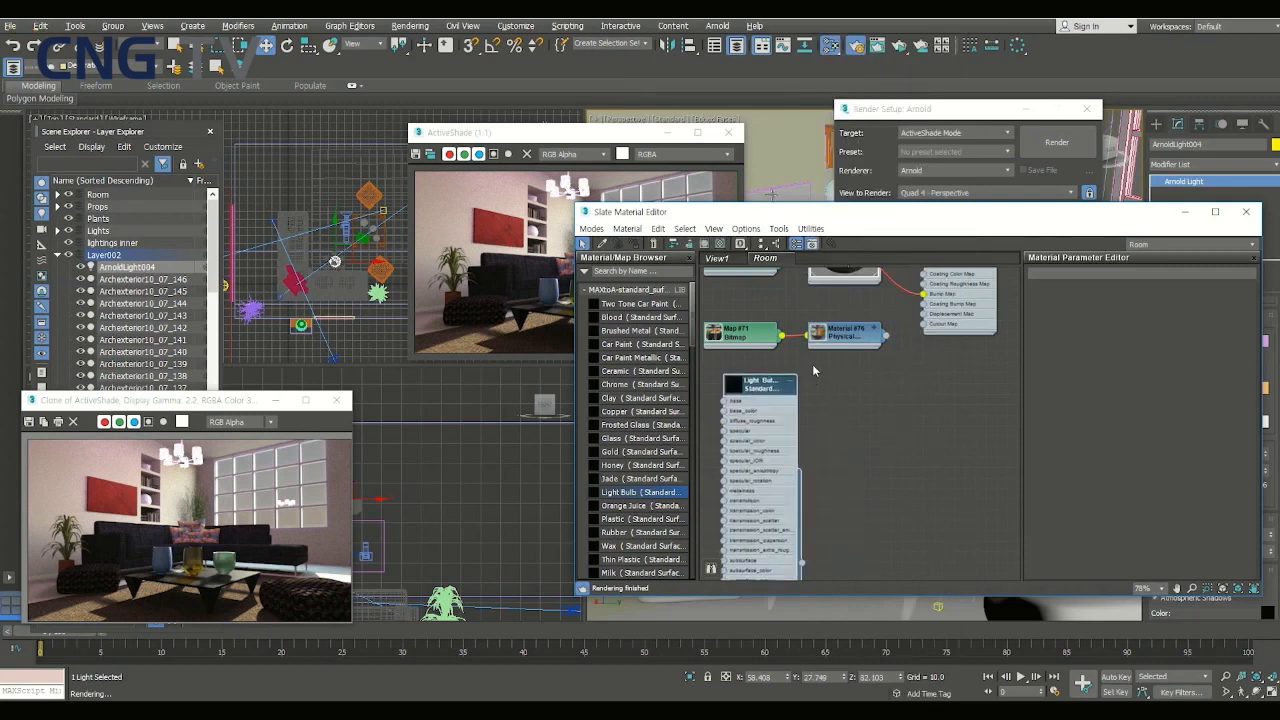
- Place the live ActiveShade render above its clone and assign the Light Bulb material to the chandelier's lampshade mesh
drag(578, 137, 199, 120)
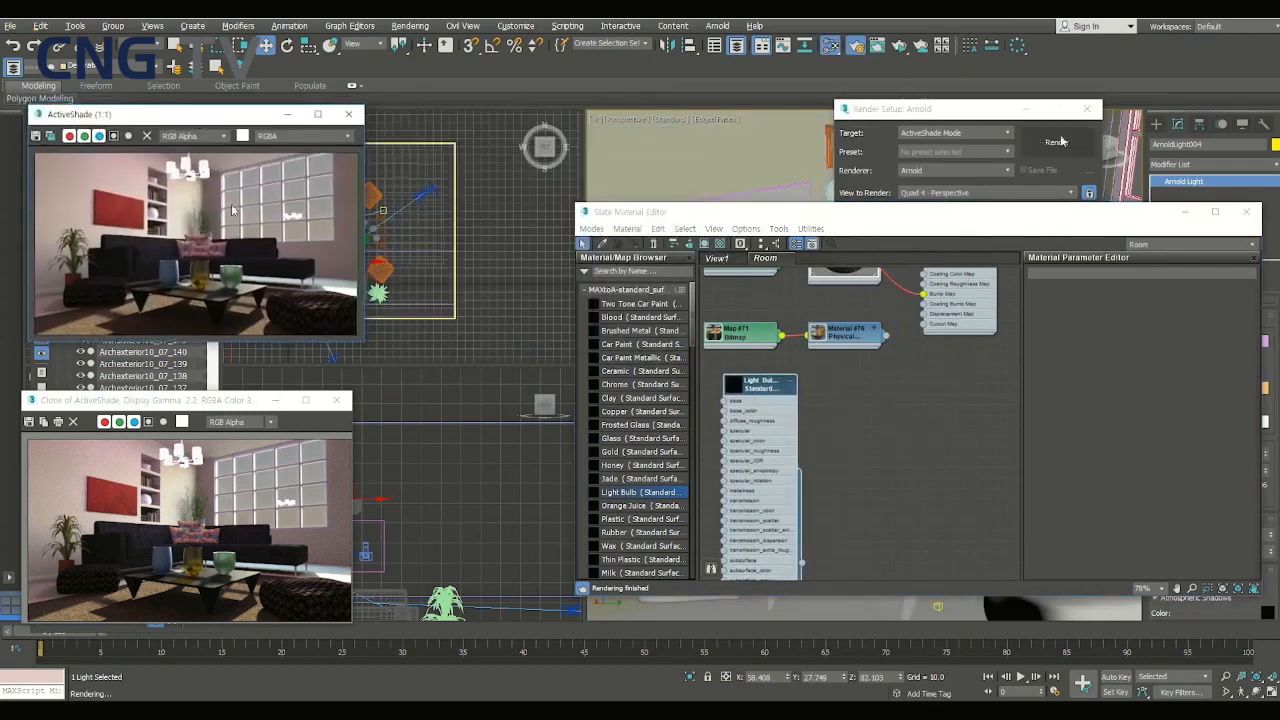
drag(980, 112, 569, 333)
click(835, 228)
drag(898, 220, 817, 315)
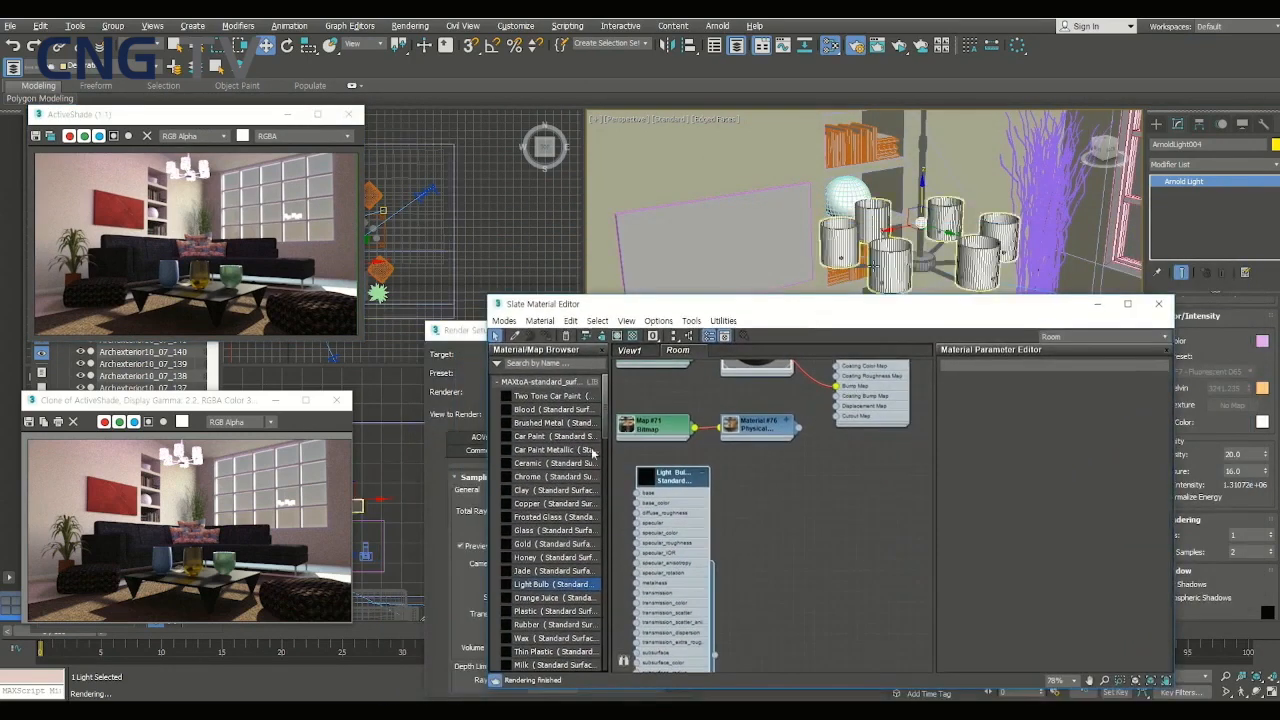
right_click(679, 480)
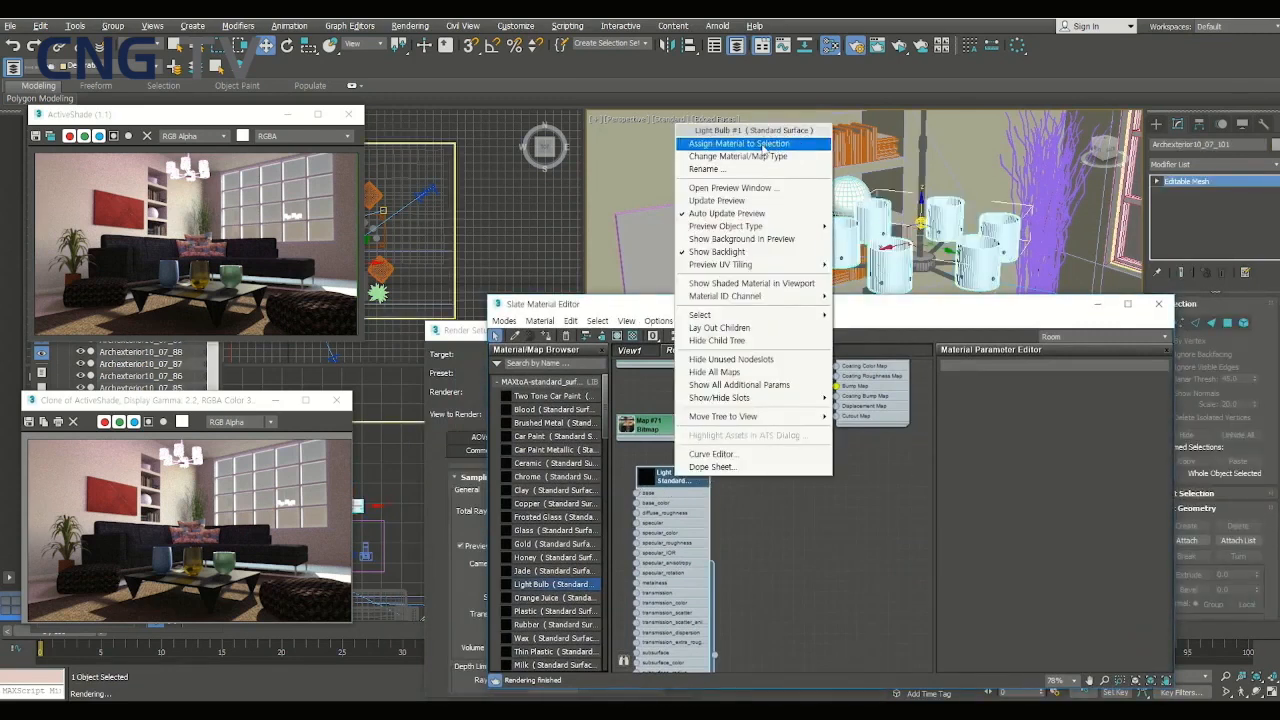
click(763, 147)
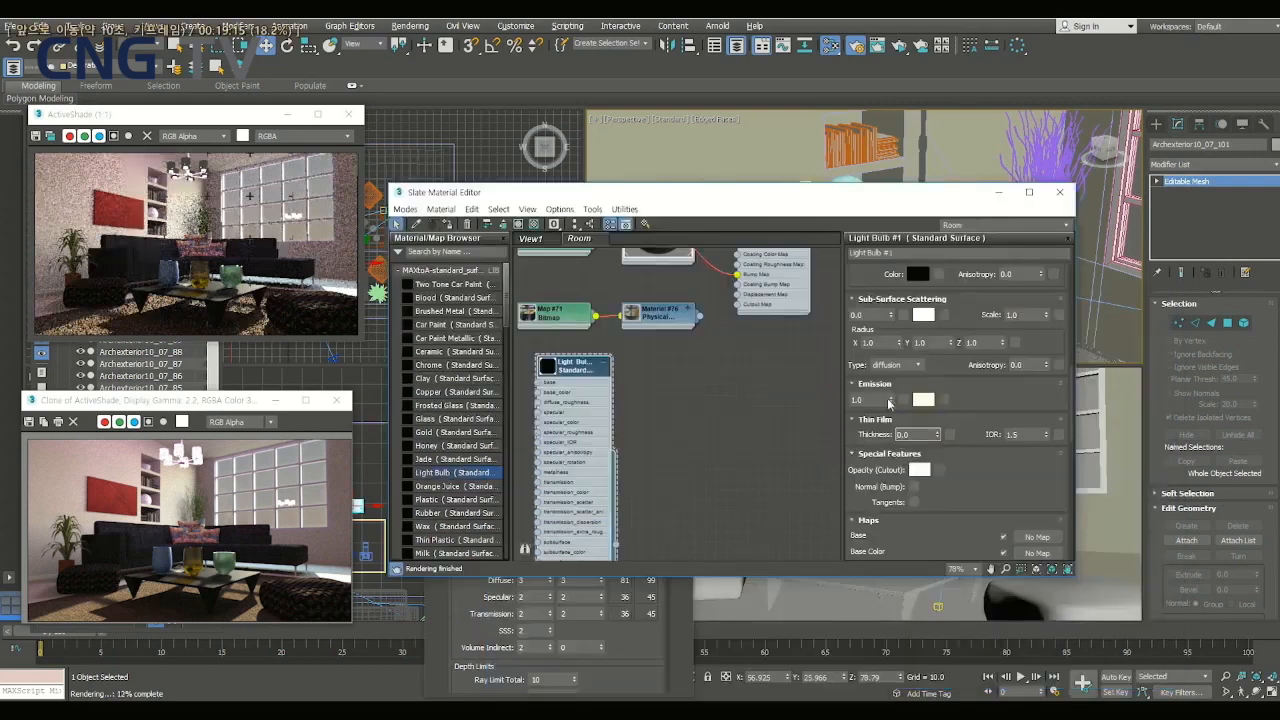
- Set the Light Bulb material's emission weight to 60 and change its emission color to a saturated warm yellow
drag(884, 401, 812, 411)
text(50)
key(Return)
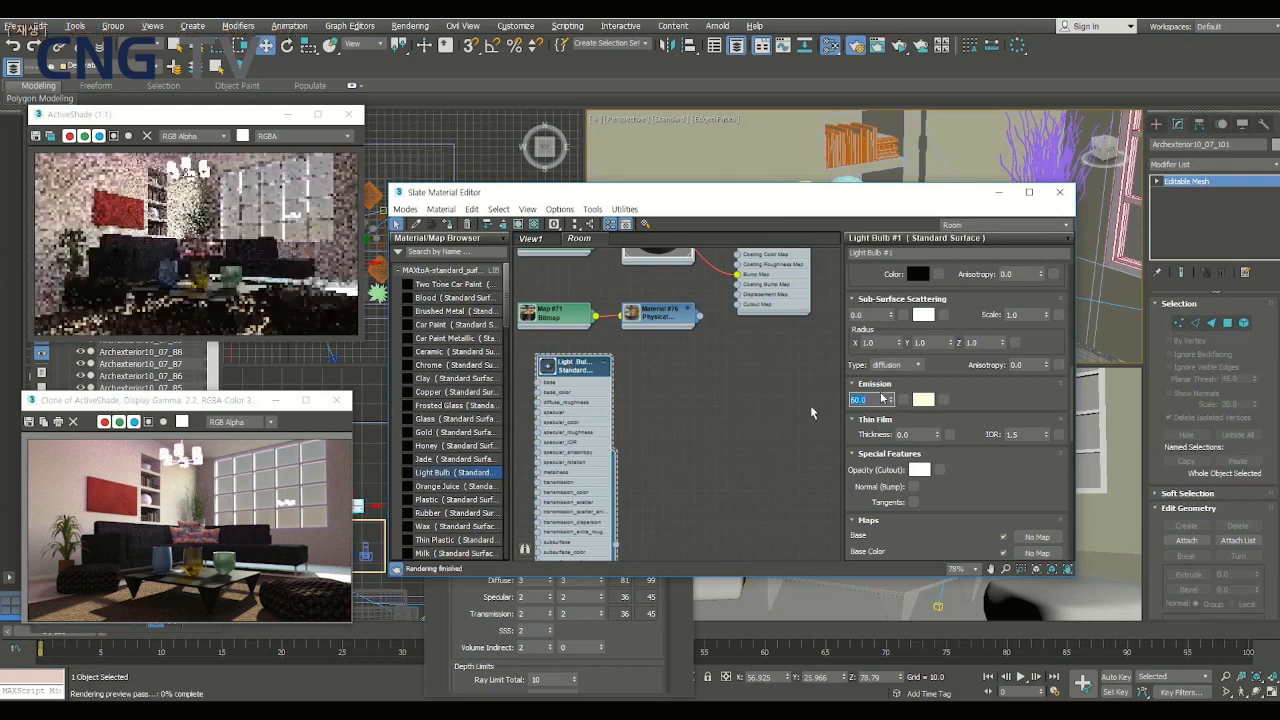
click(923, 400)
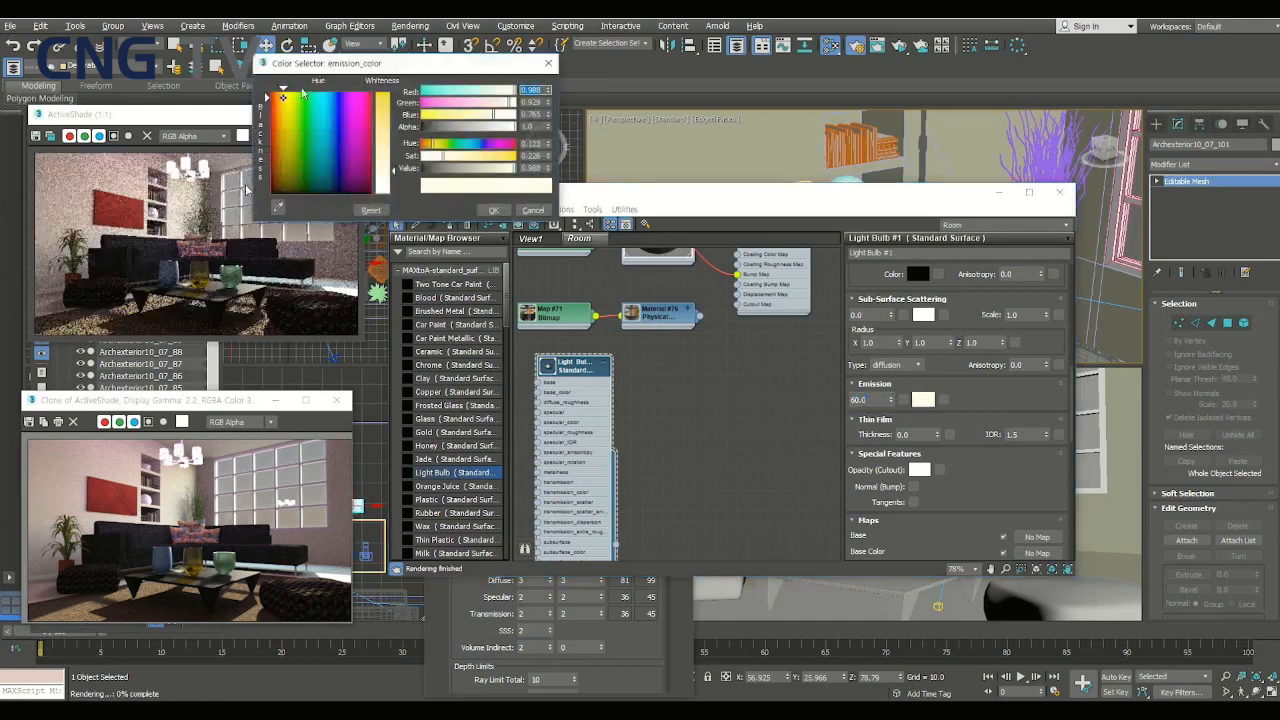
click(383, 104)
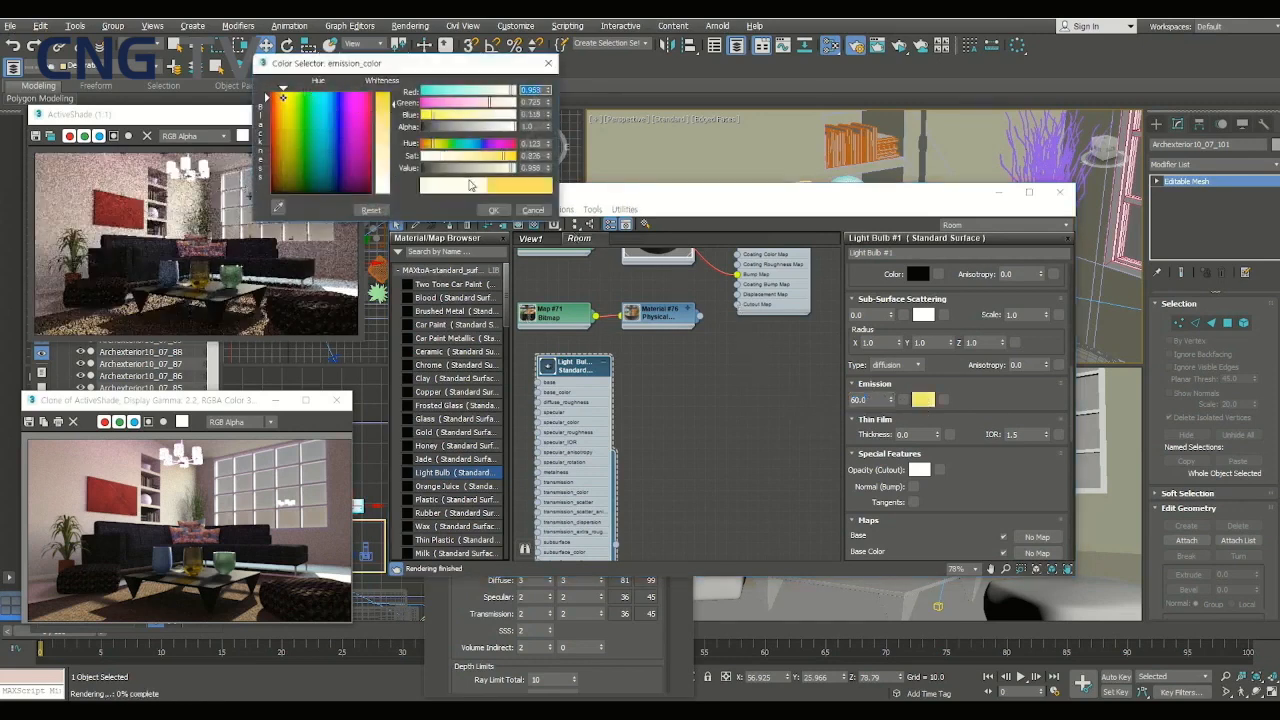
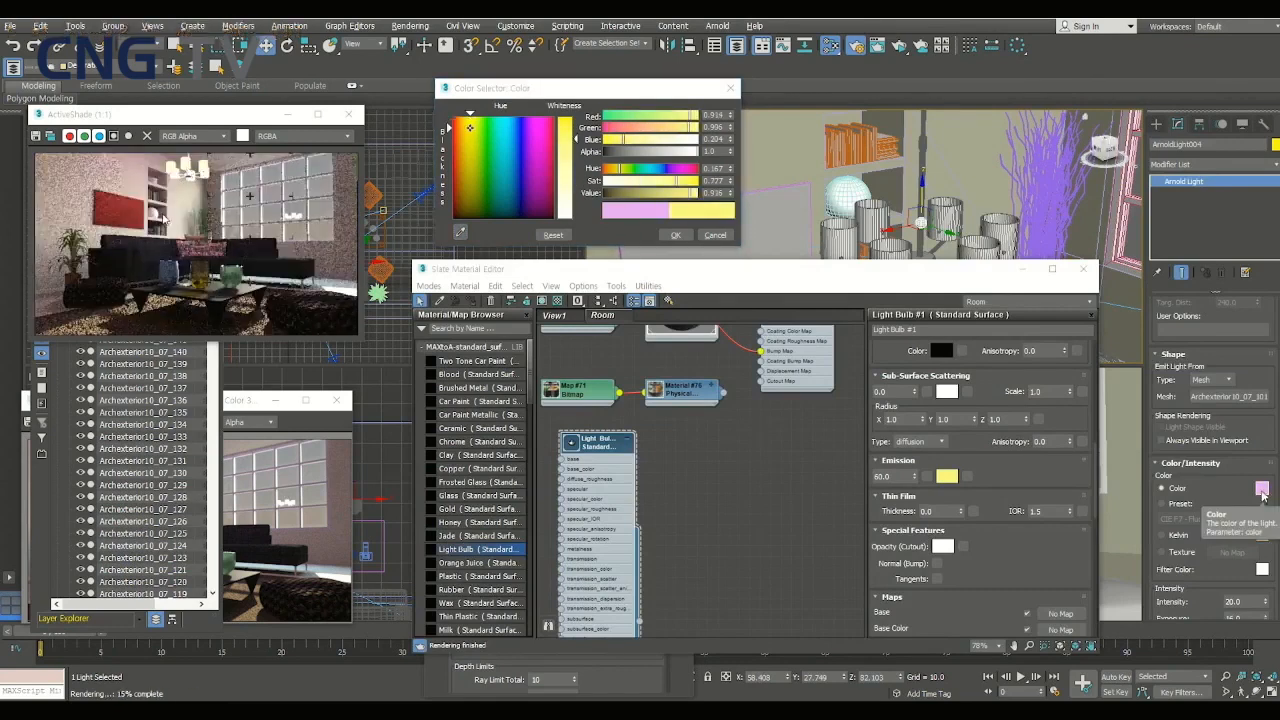
- Change ArnoldLight004's color to a pale yellow (0.996, 0.996, 0.671) sampled from the ActiveShade render
click(1261, 492)
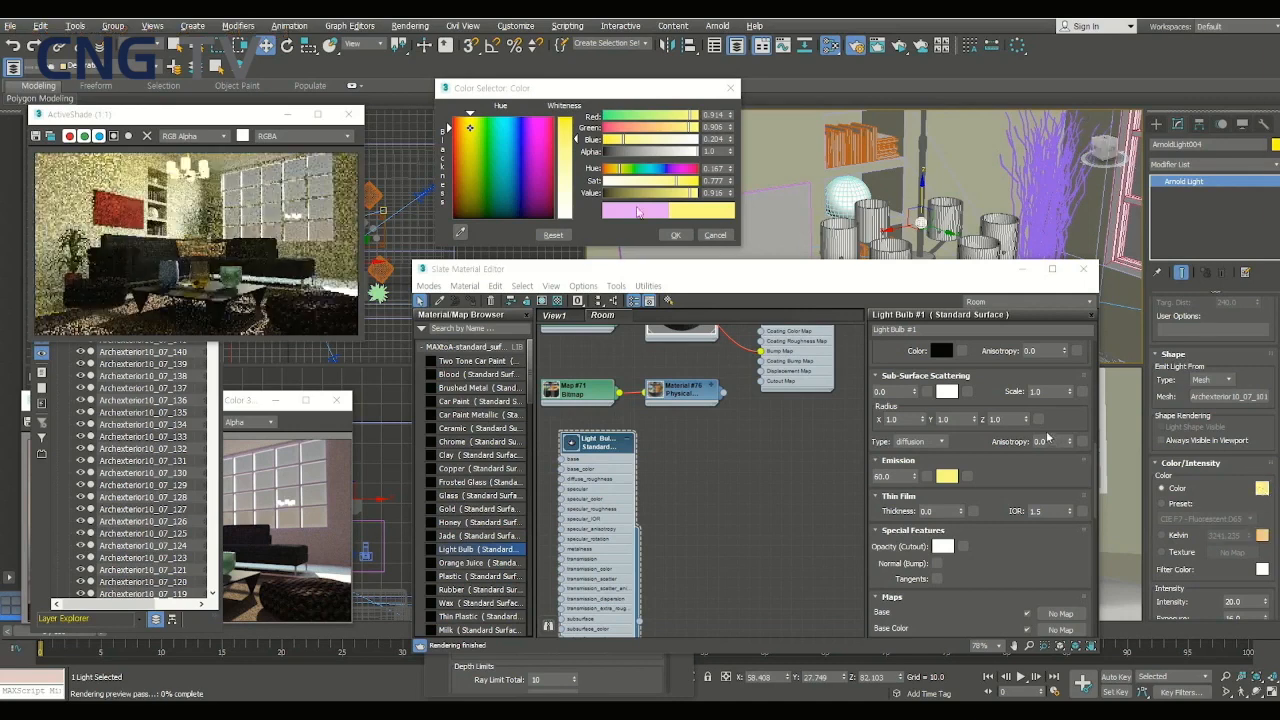
click(461, 233)
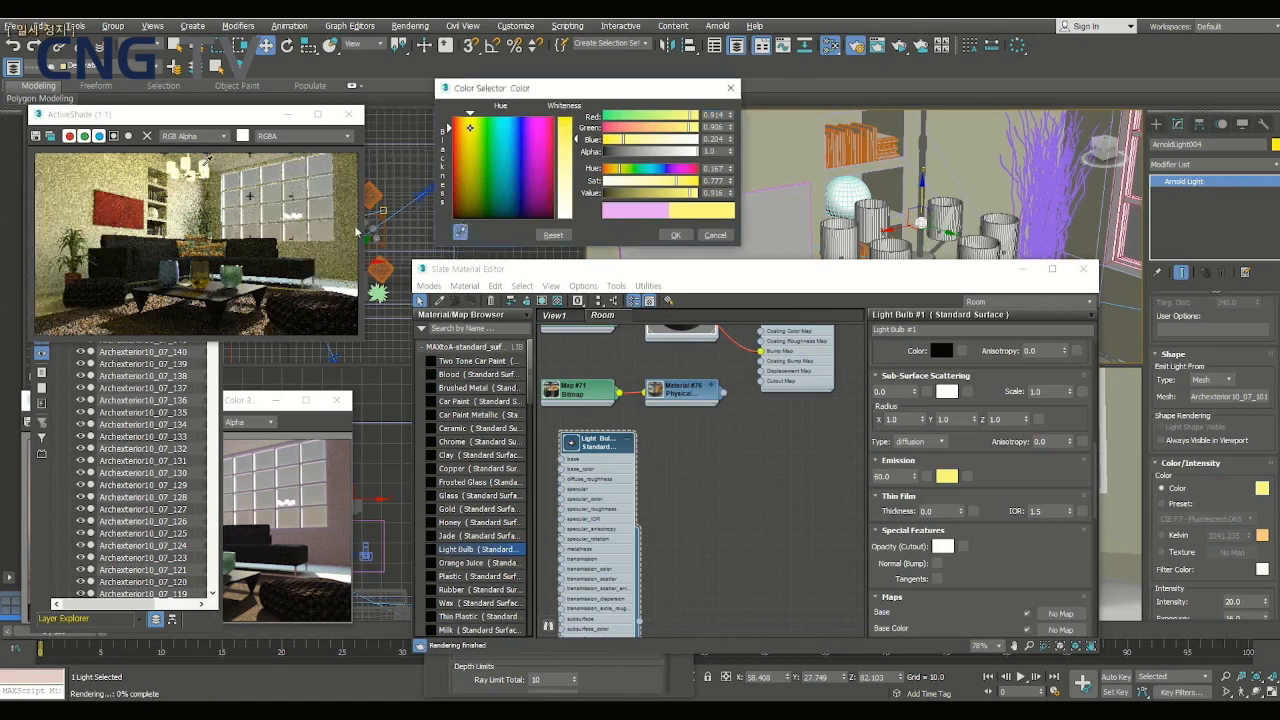
click(283, 193)
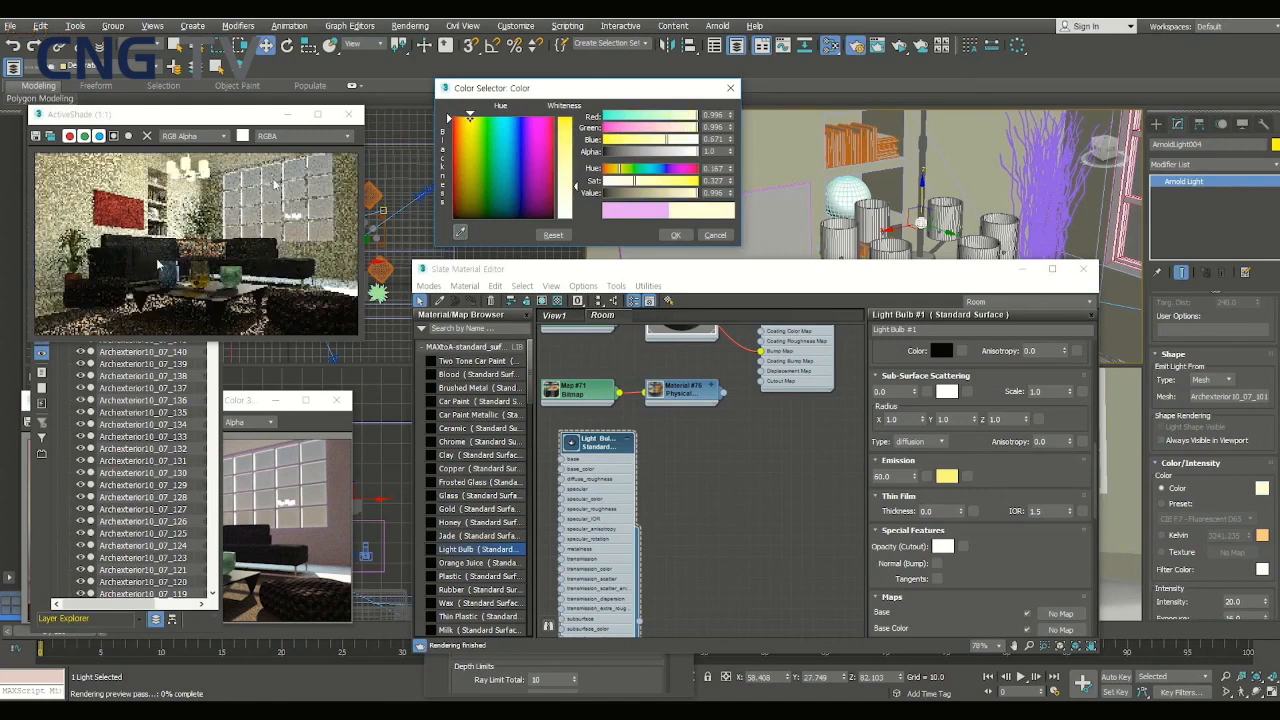
click(675, 234)
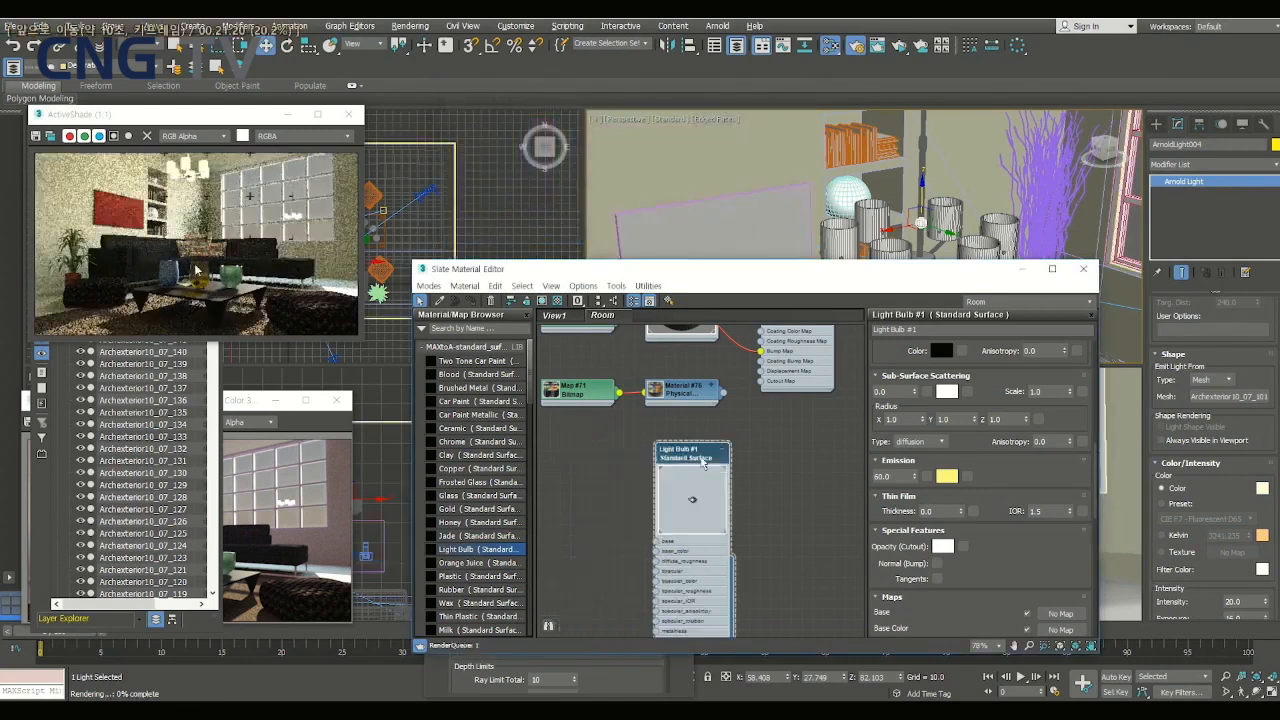
click(766, 470)
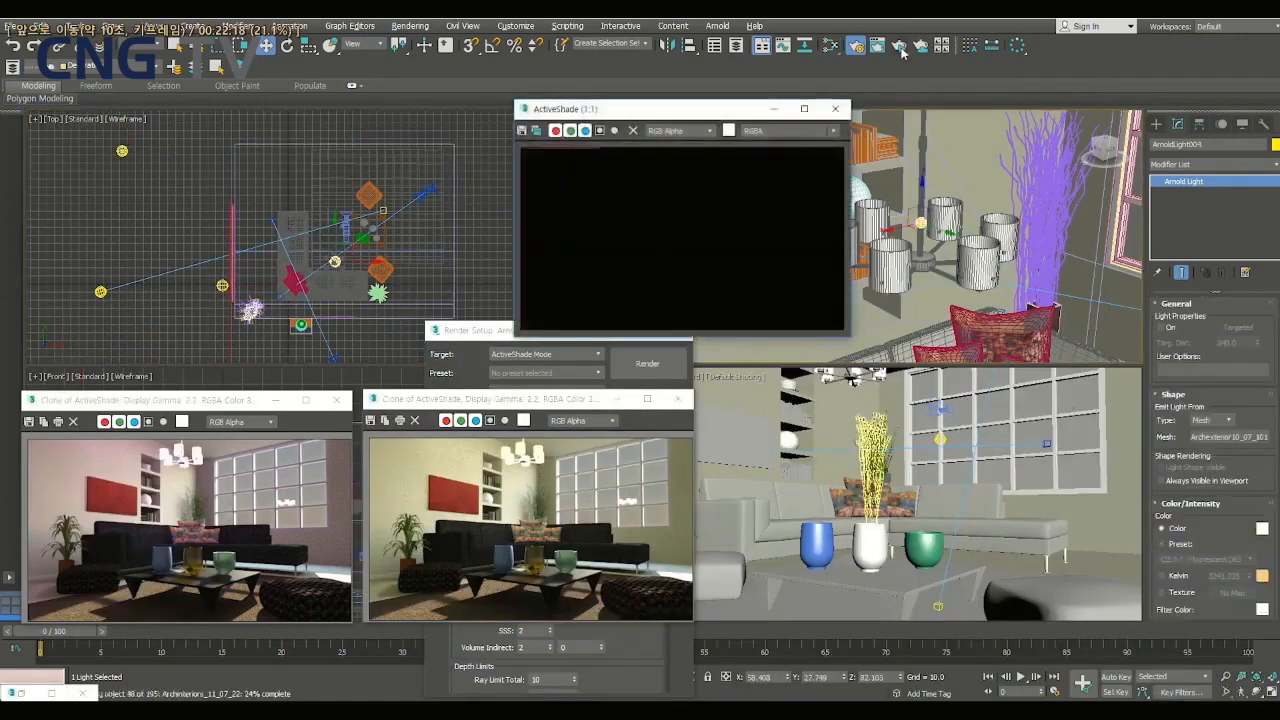
- Start an ActiveShade render of the living room
click(900, 47)
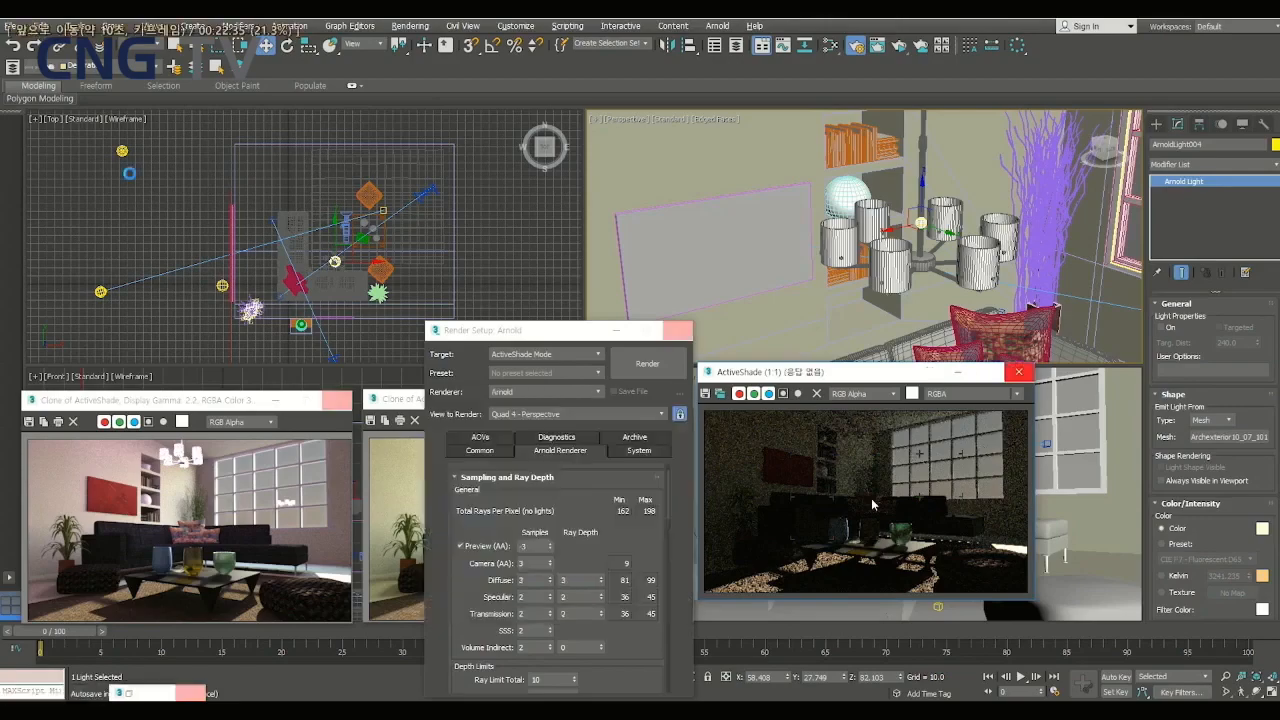
key(Right)
key(Right)
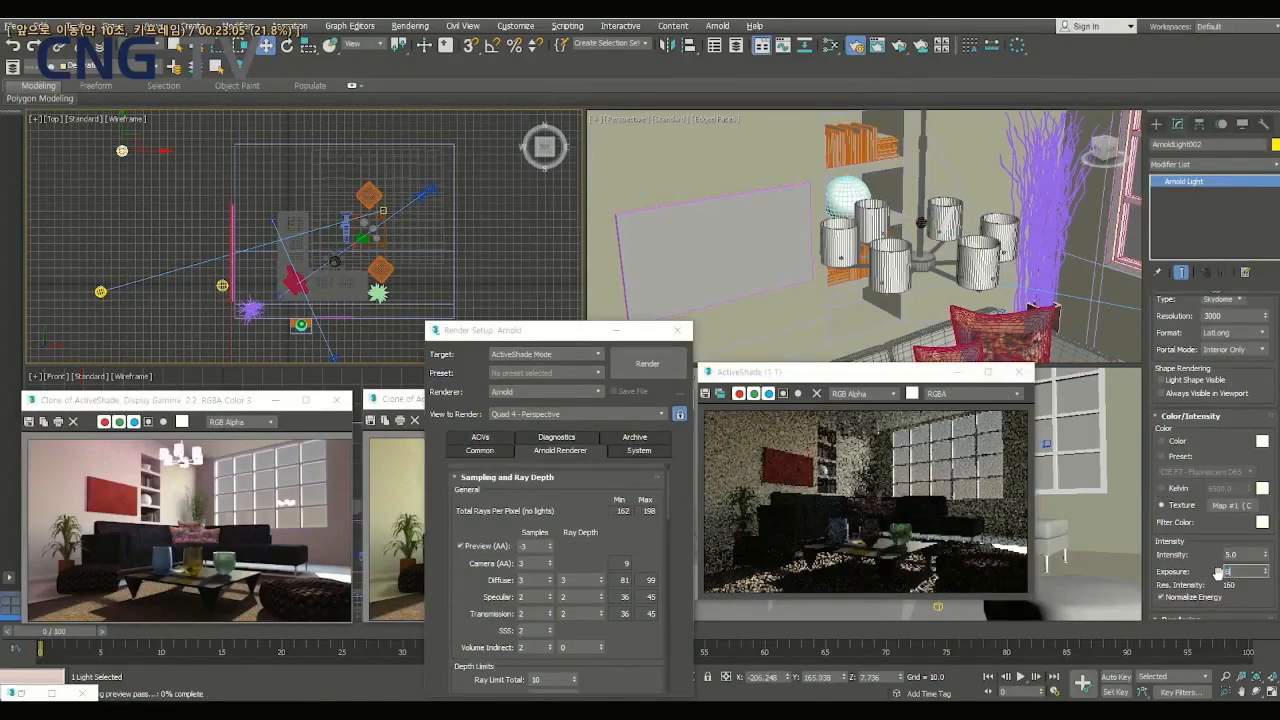
key(space)
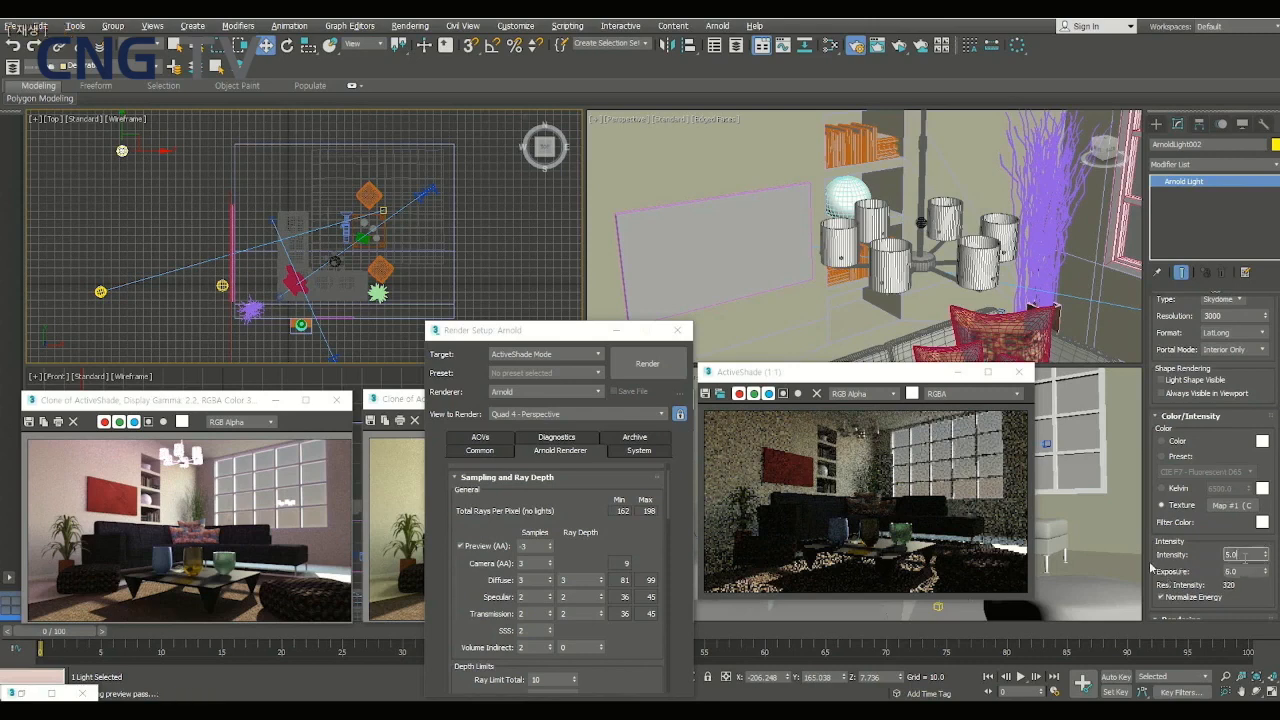
key(Right)
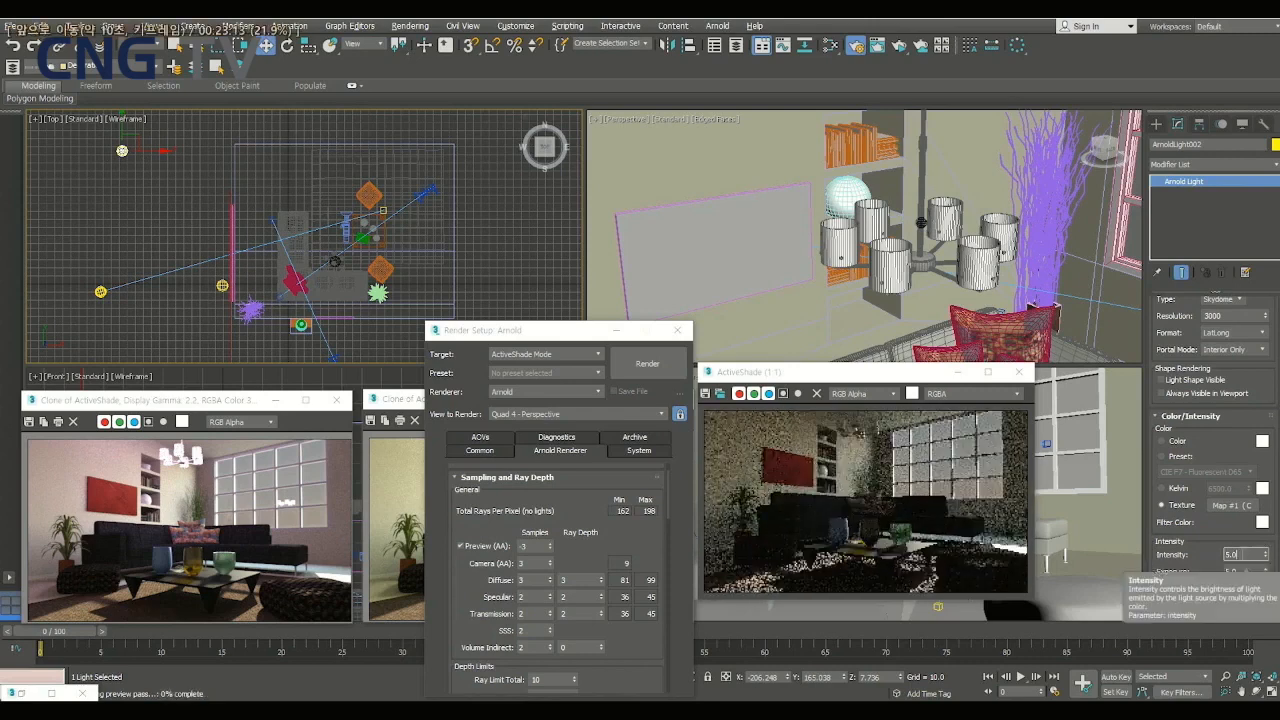
key(Right)
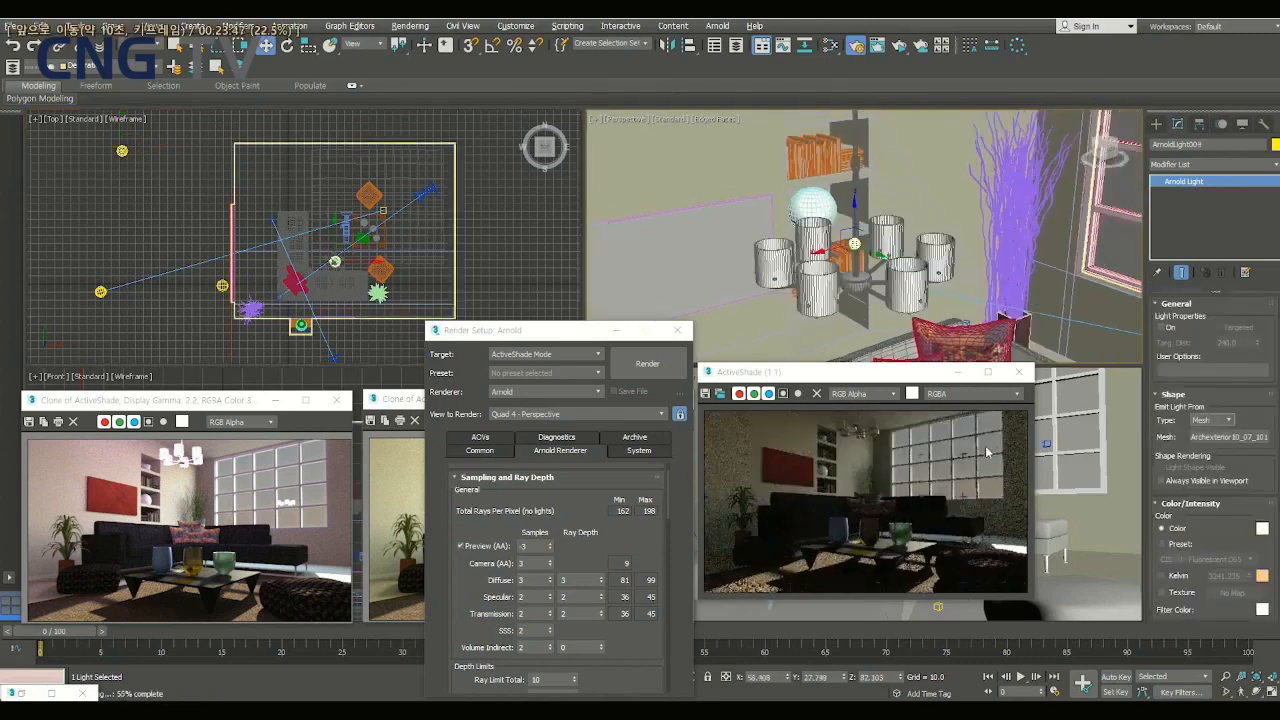
key(Right)
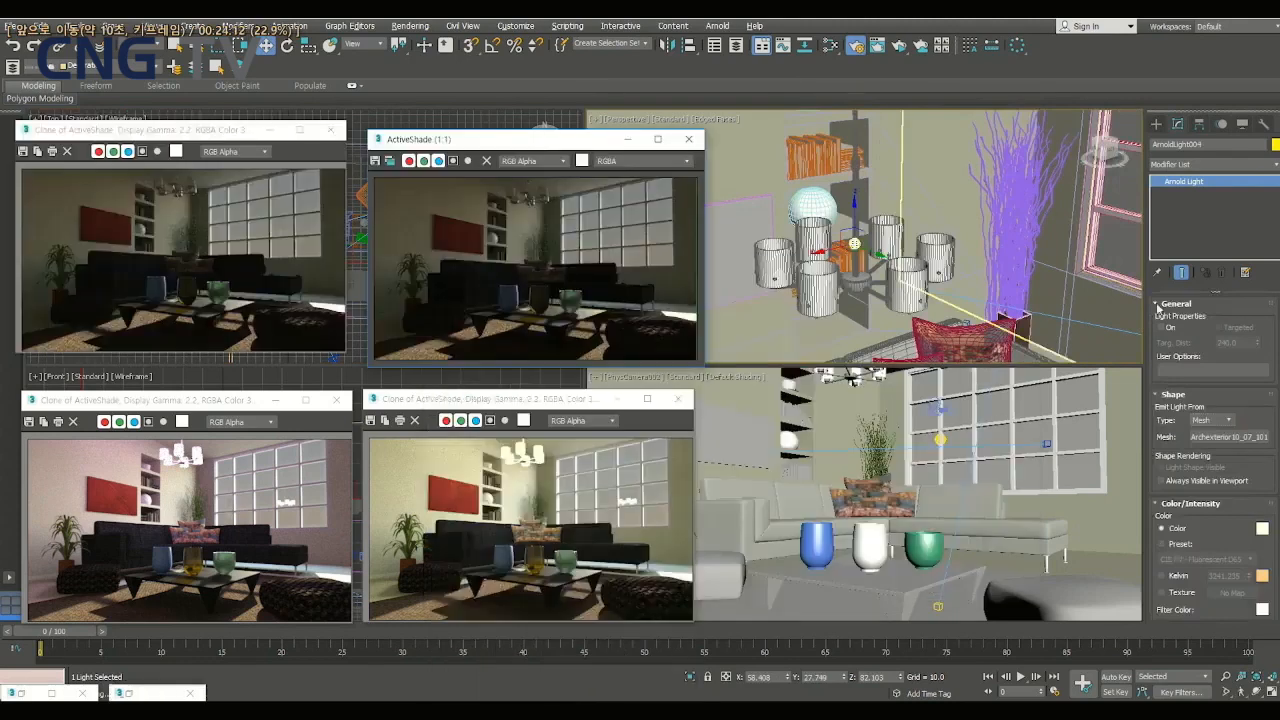
key(Right)
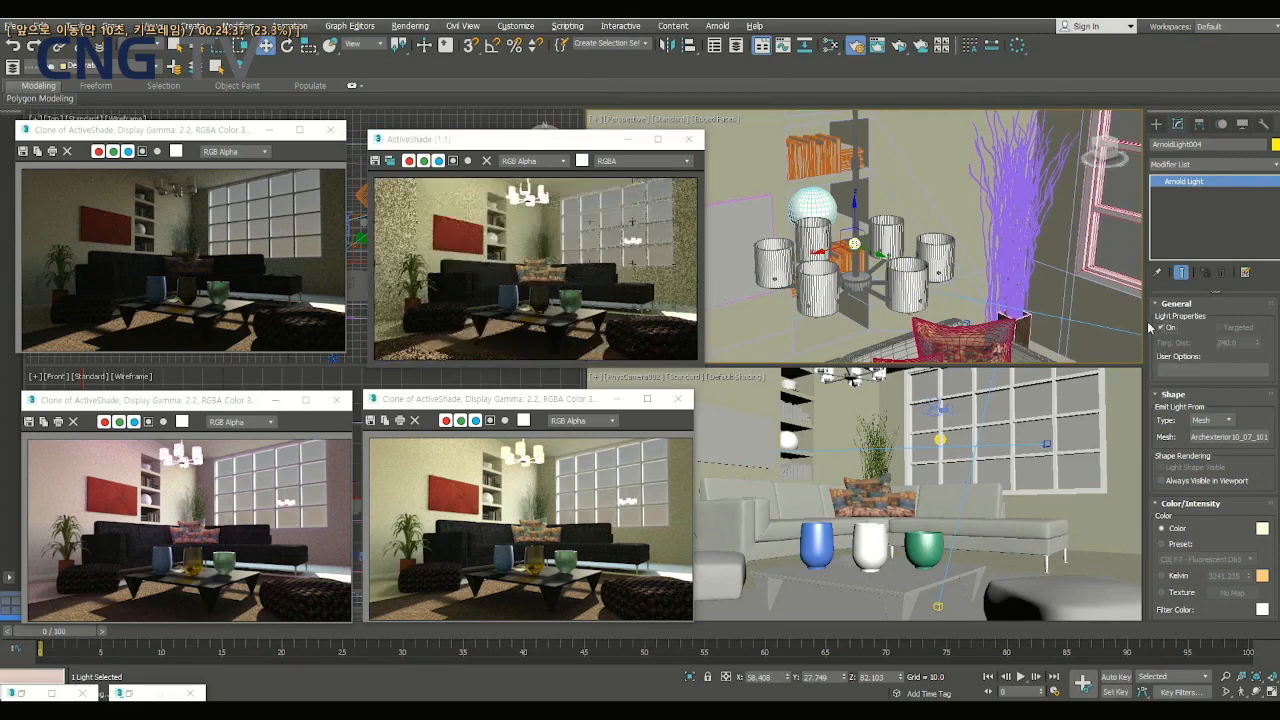
key(Right)
key(Right)
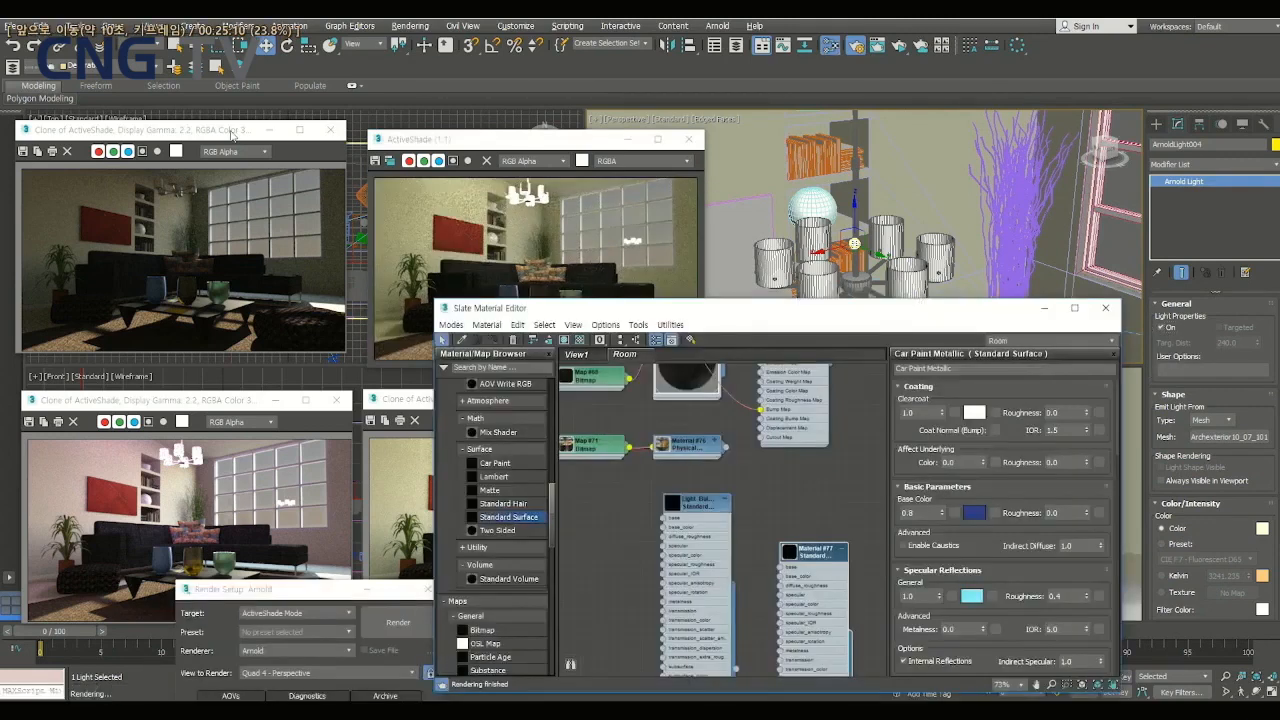
key(Right)
key(Right)
key(Right)
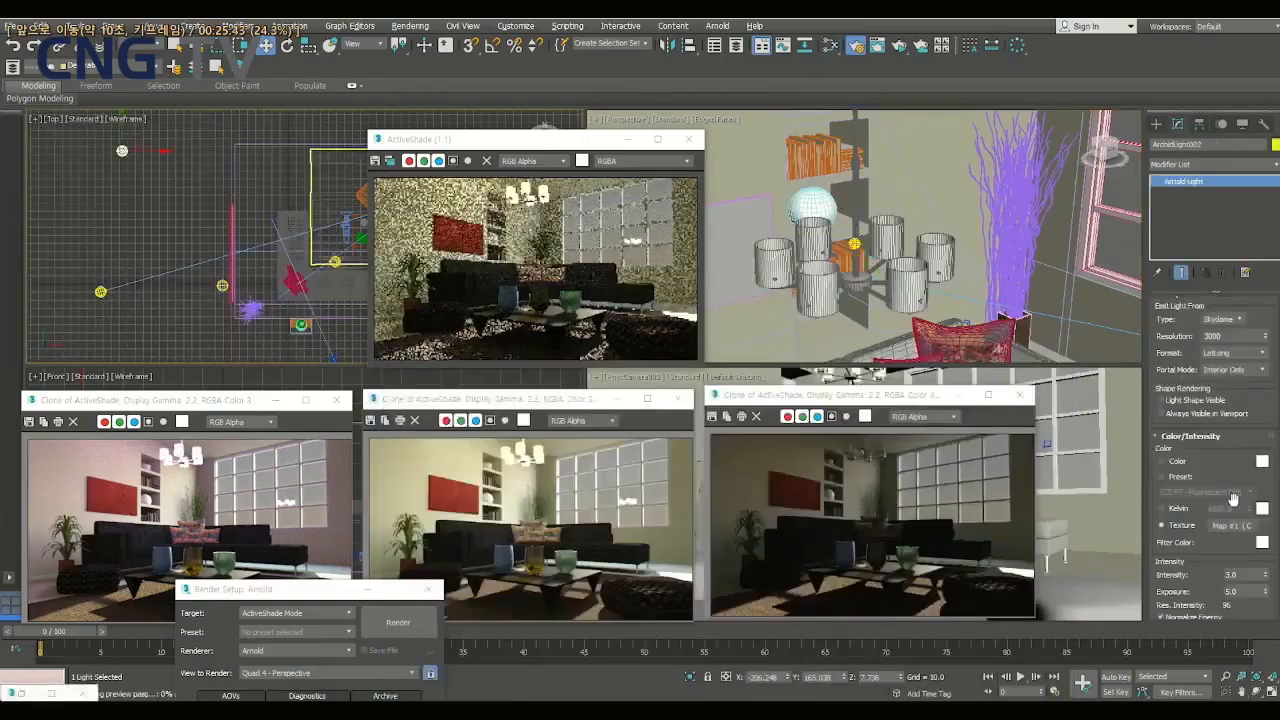
key(Right)
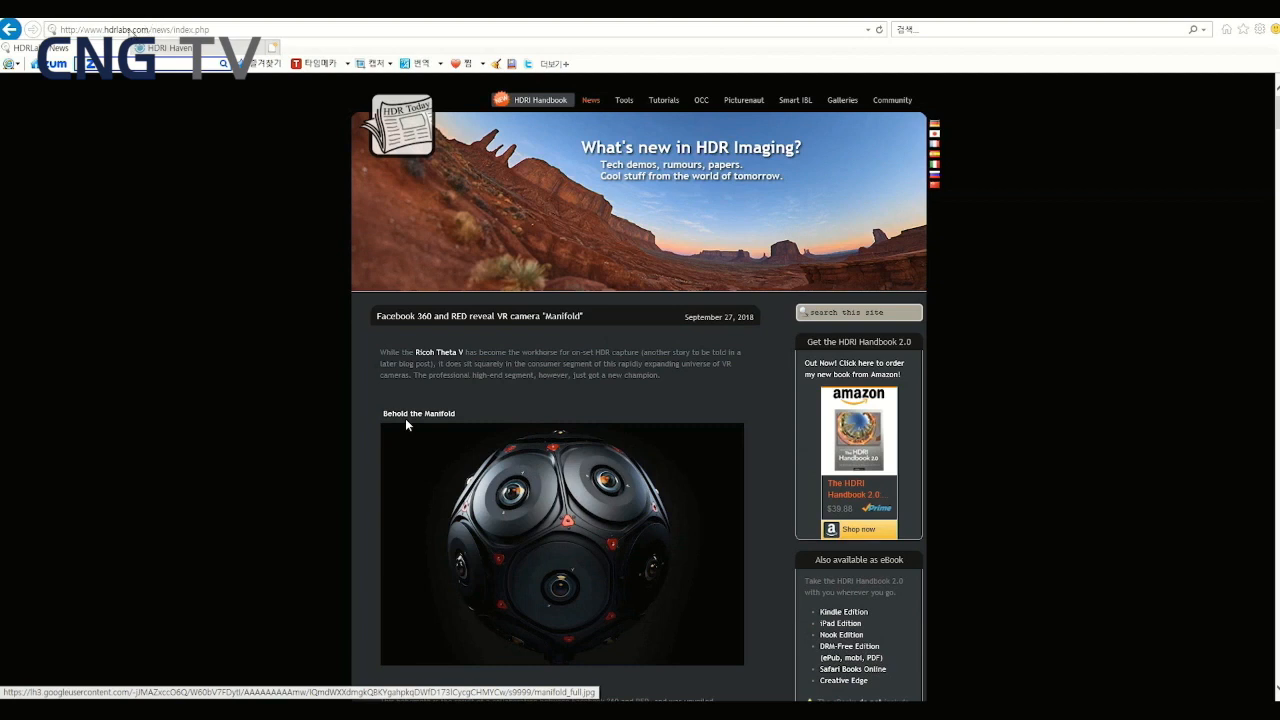
- Open the sIBL Archive in HDRLabs' Smart IBL section and browse its free HDRI sets down to Shiodome Stairs
click(797, 102)
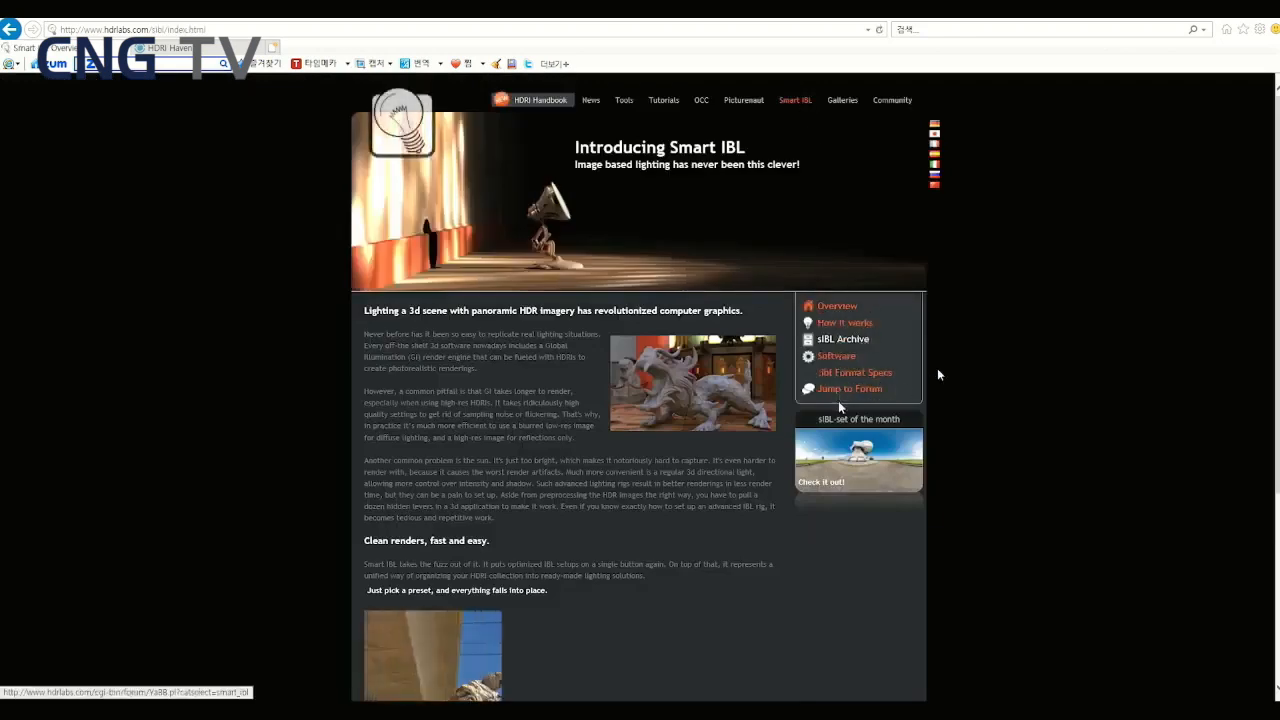
click(848, 344)
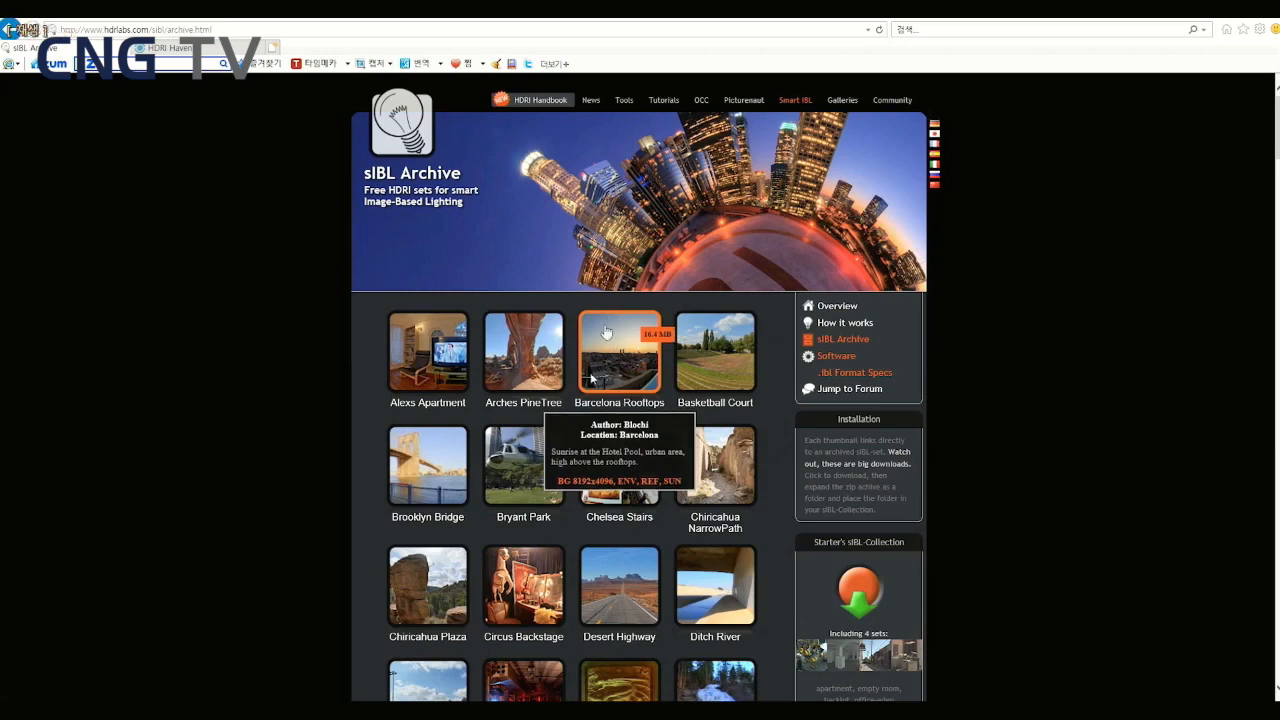
scroll(605, 331, down, 4)
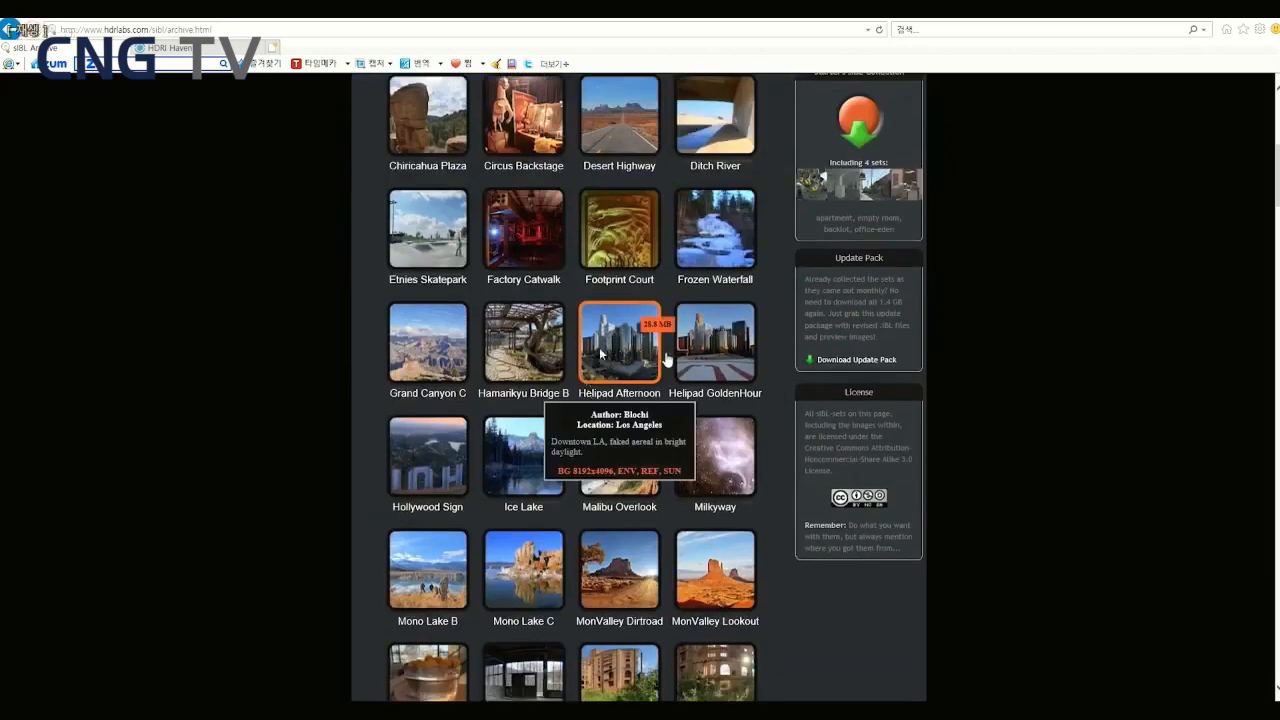
scroll(640, 335, down, 2)
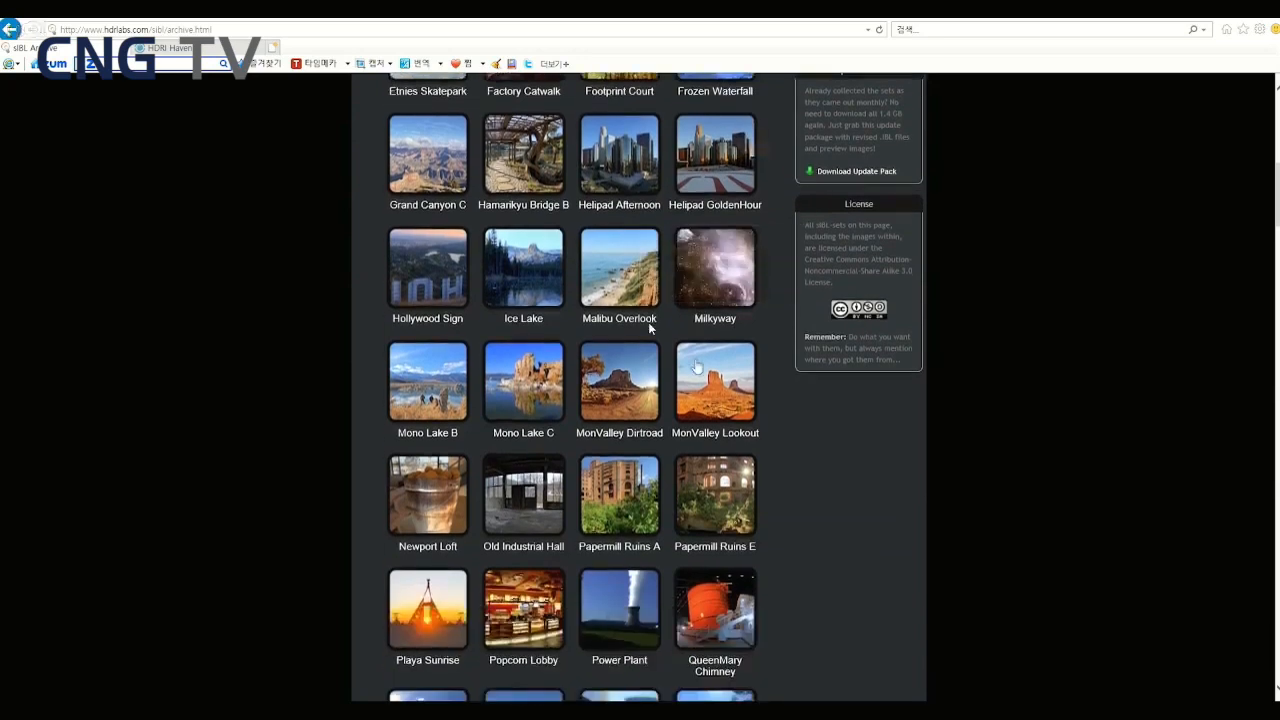
scroll(665, 400, down, 1)
scroll(678, 480, down, 1)
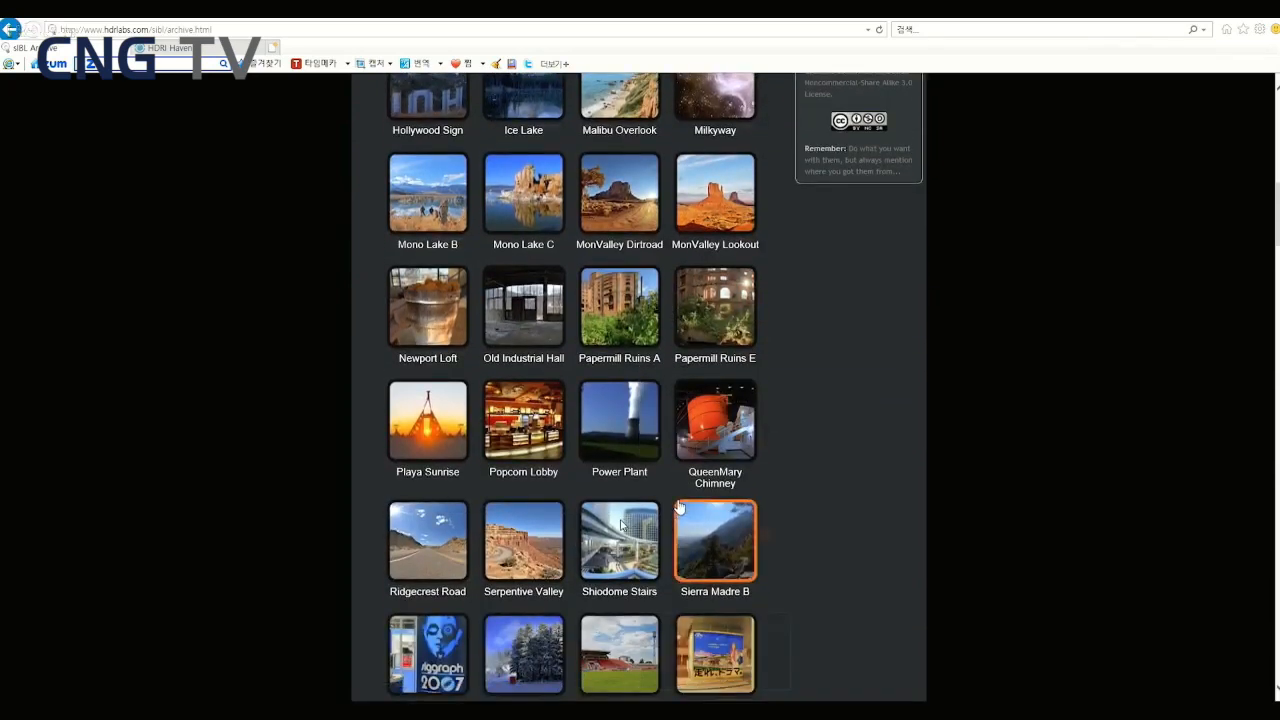
mouse_move(610, 527)
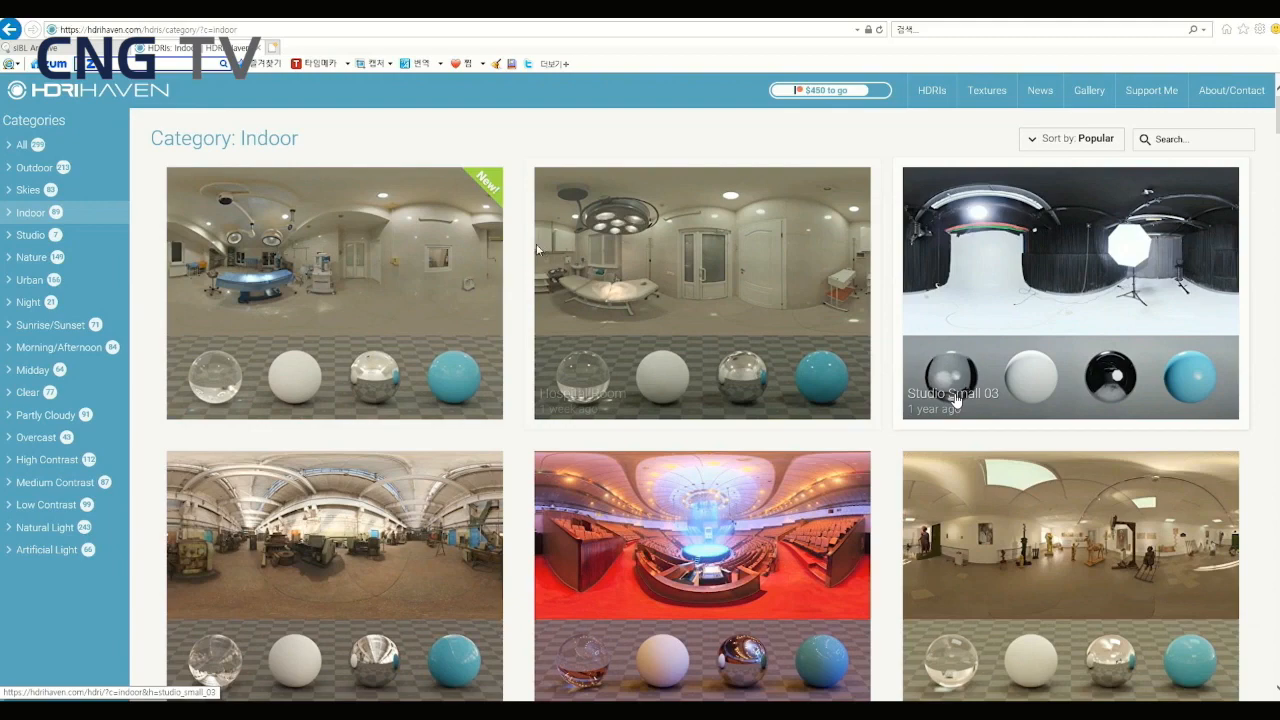
key(Left)
key(space)
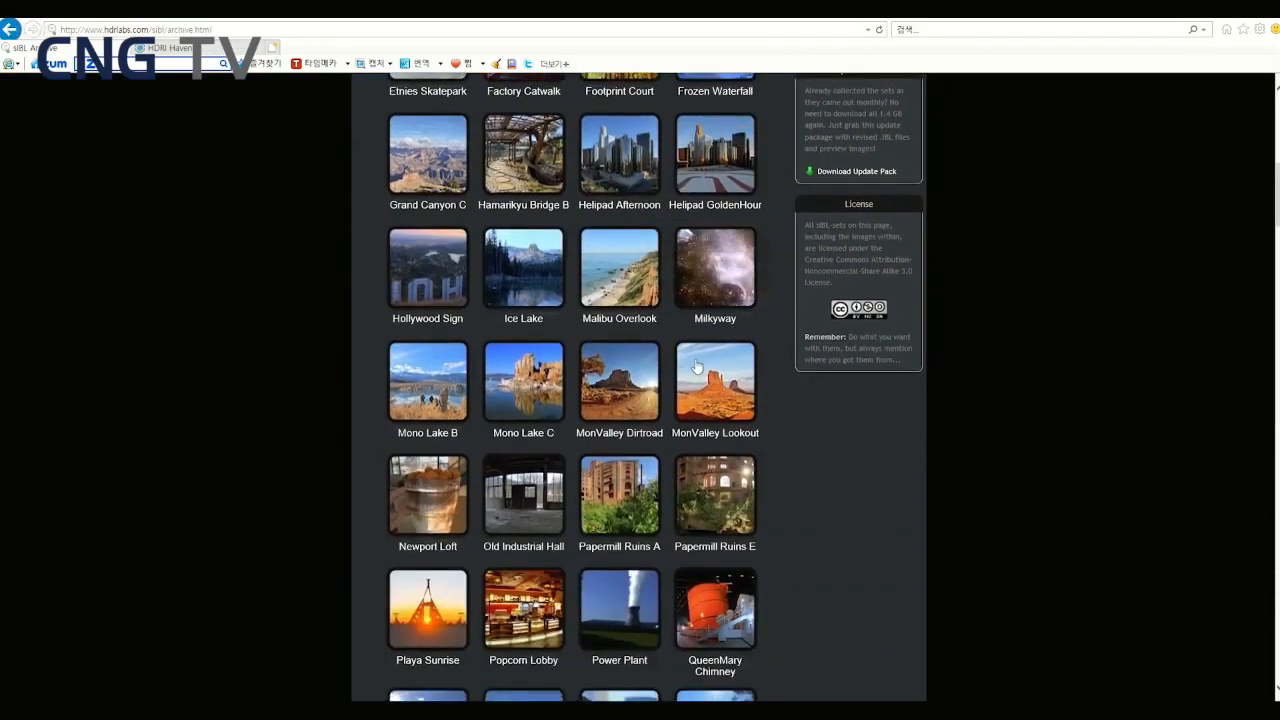
key(c)
key(c)
key(c)
key(c)
key(c)
key(c)
key(c)
key(c)
key(c)
key(c)
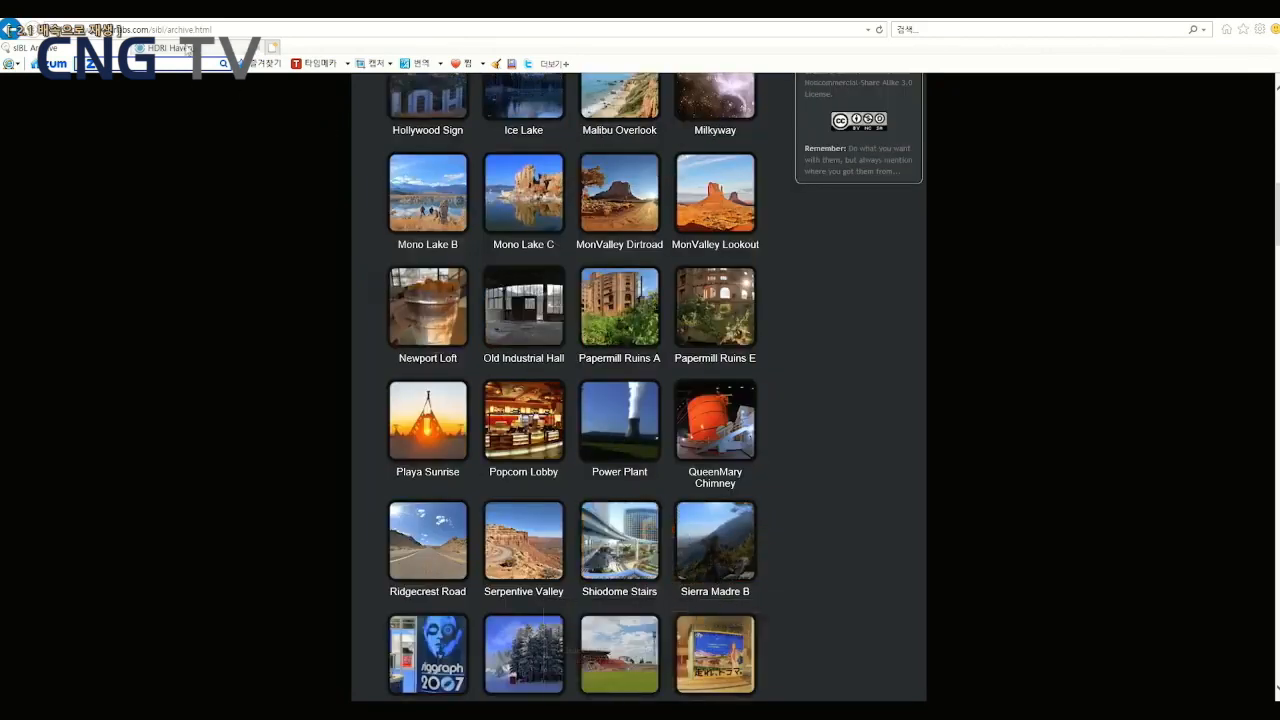
key(z)
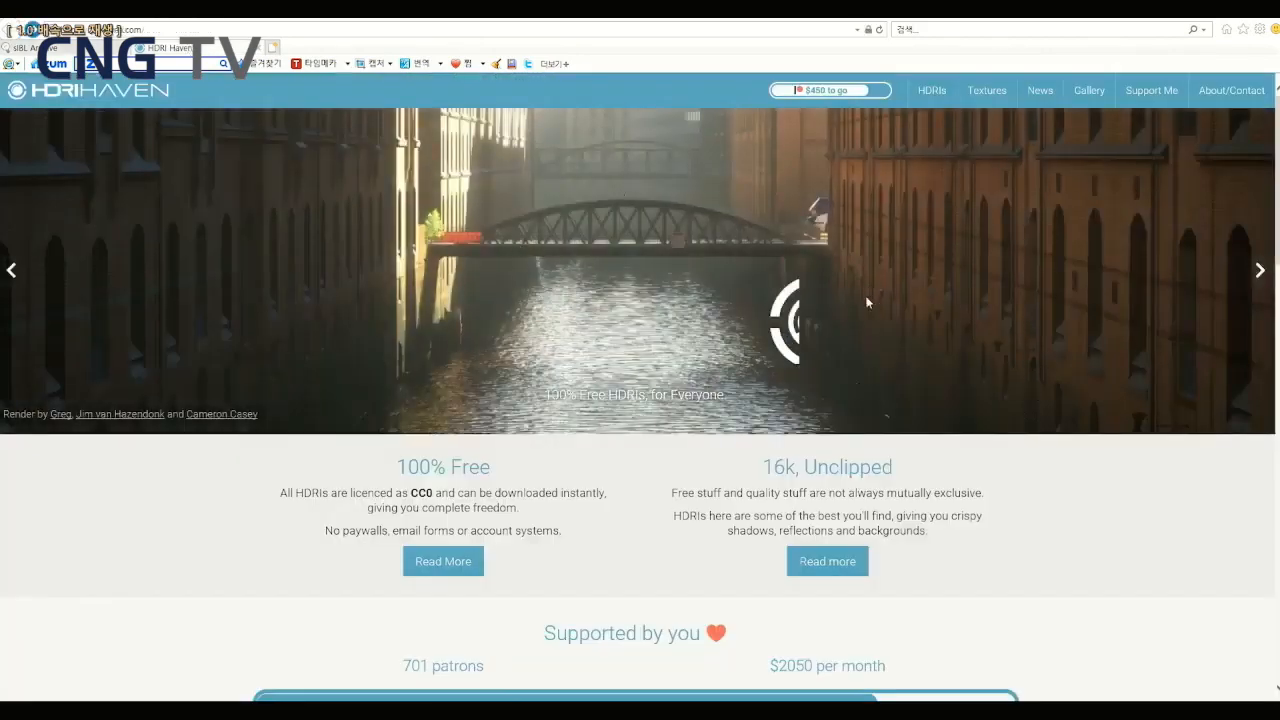
key(space)
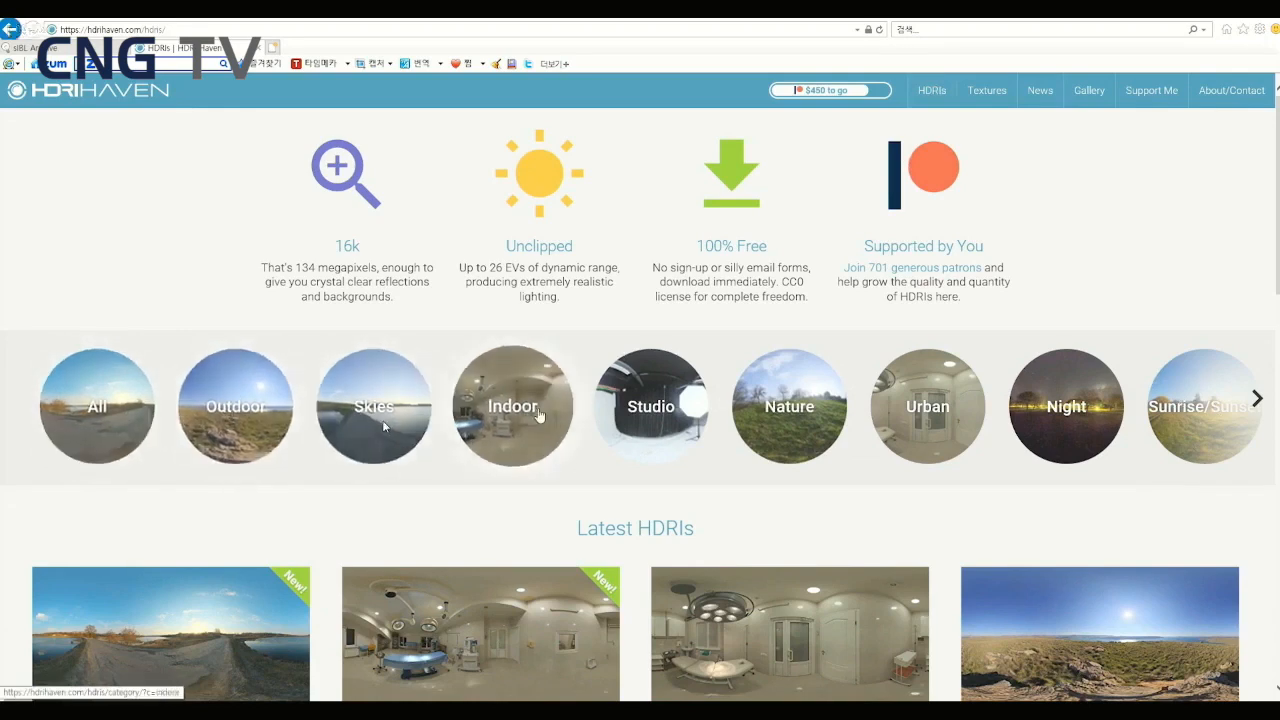
- Open the Indoor category on HDRI Haven's HDRIs page
click(536, 413)
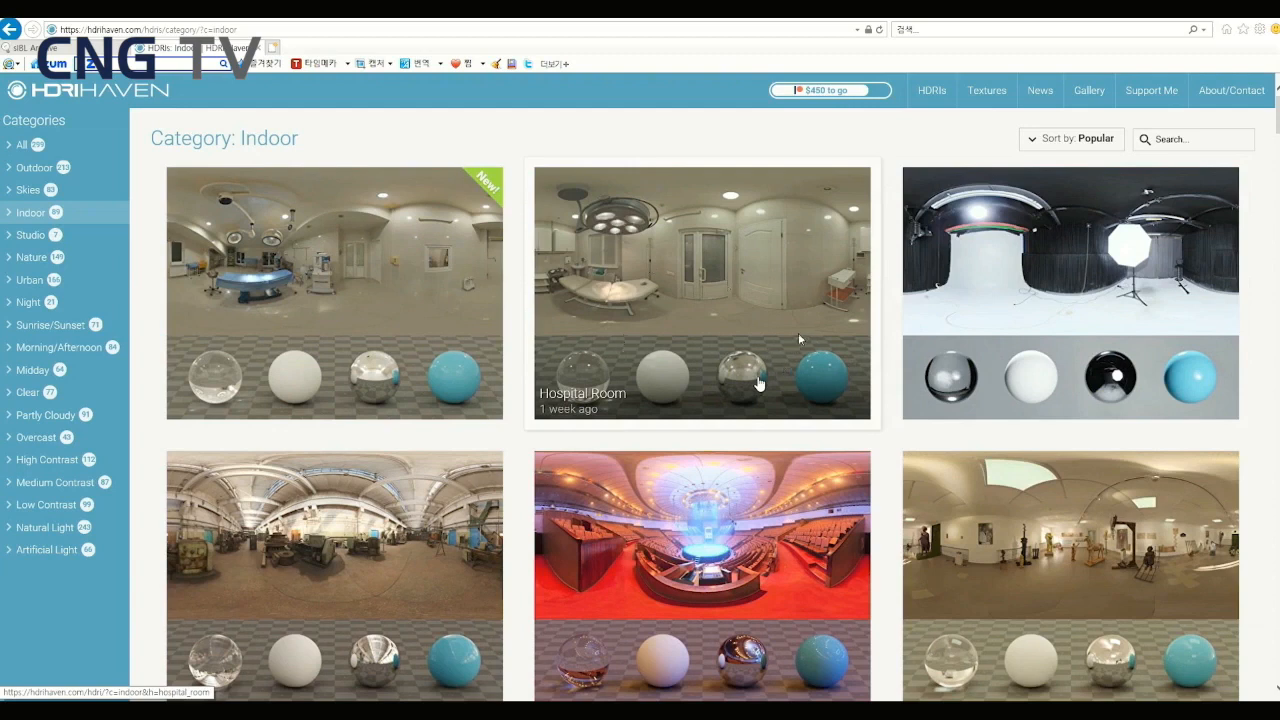
key(space)
key(Right)
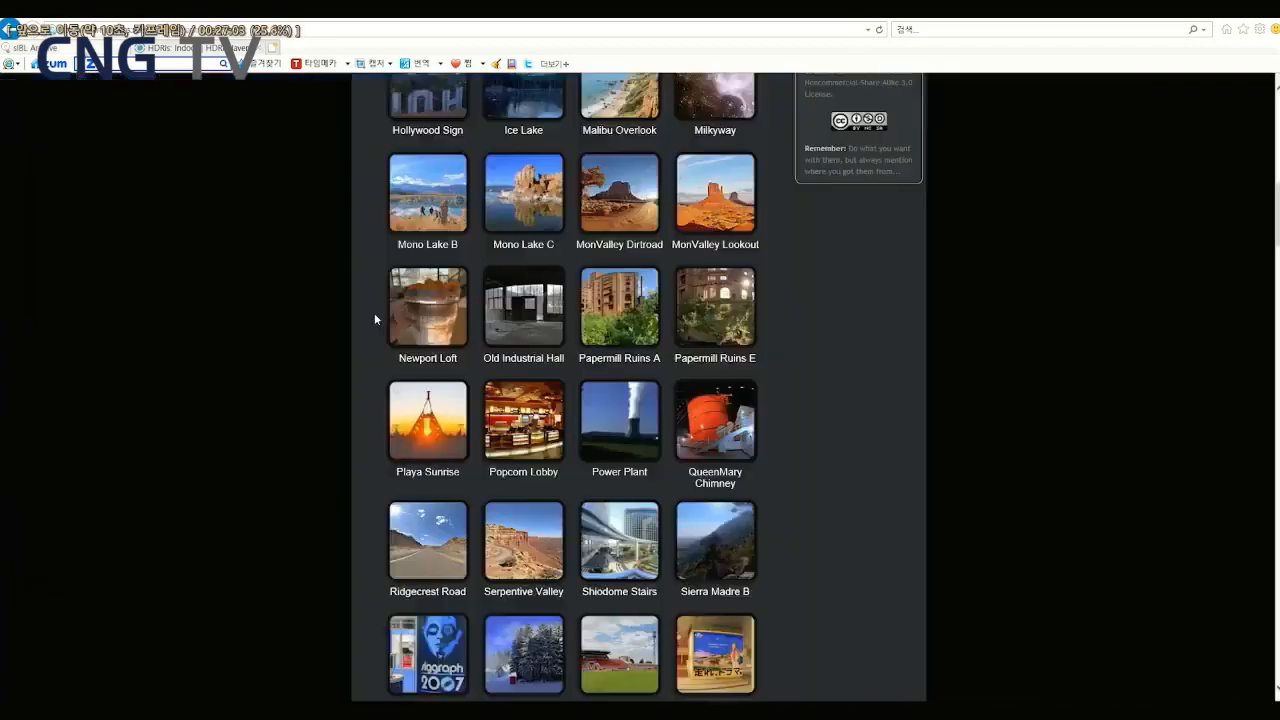
key(Right)
key(Right)
key(Right)
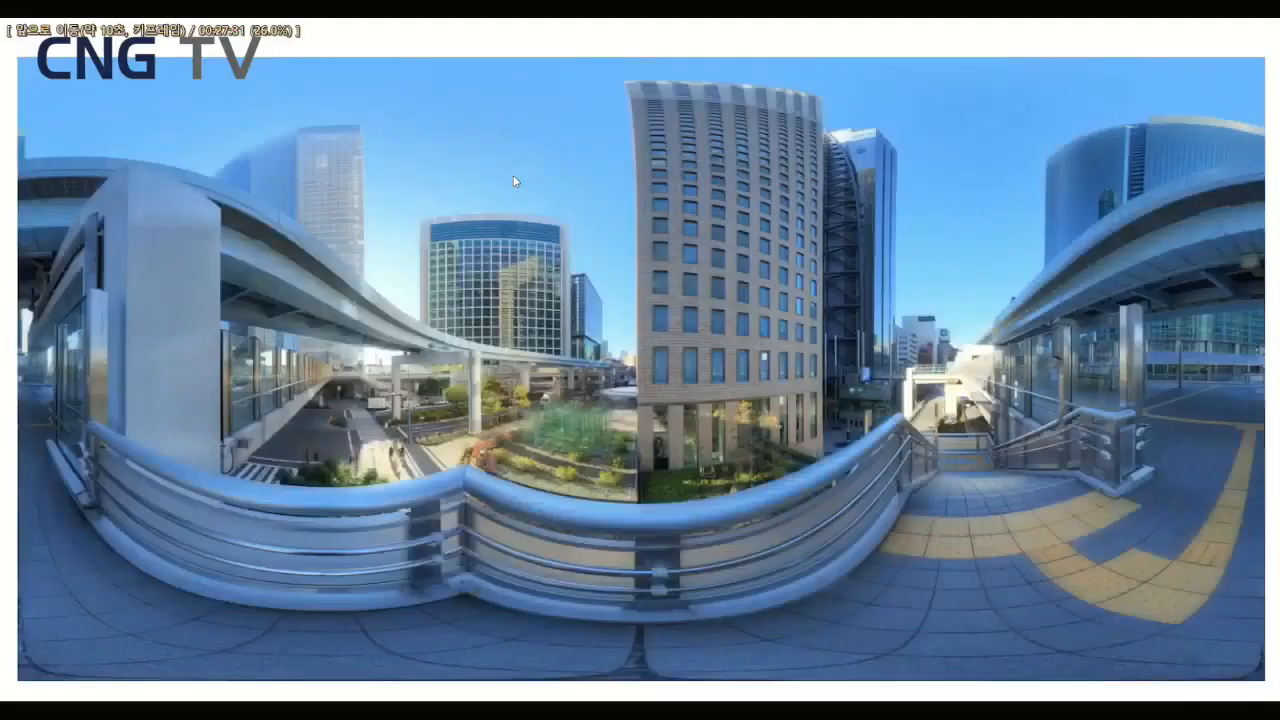
key(space)
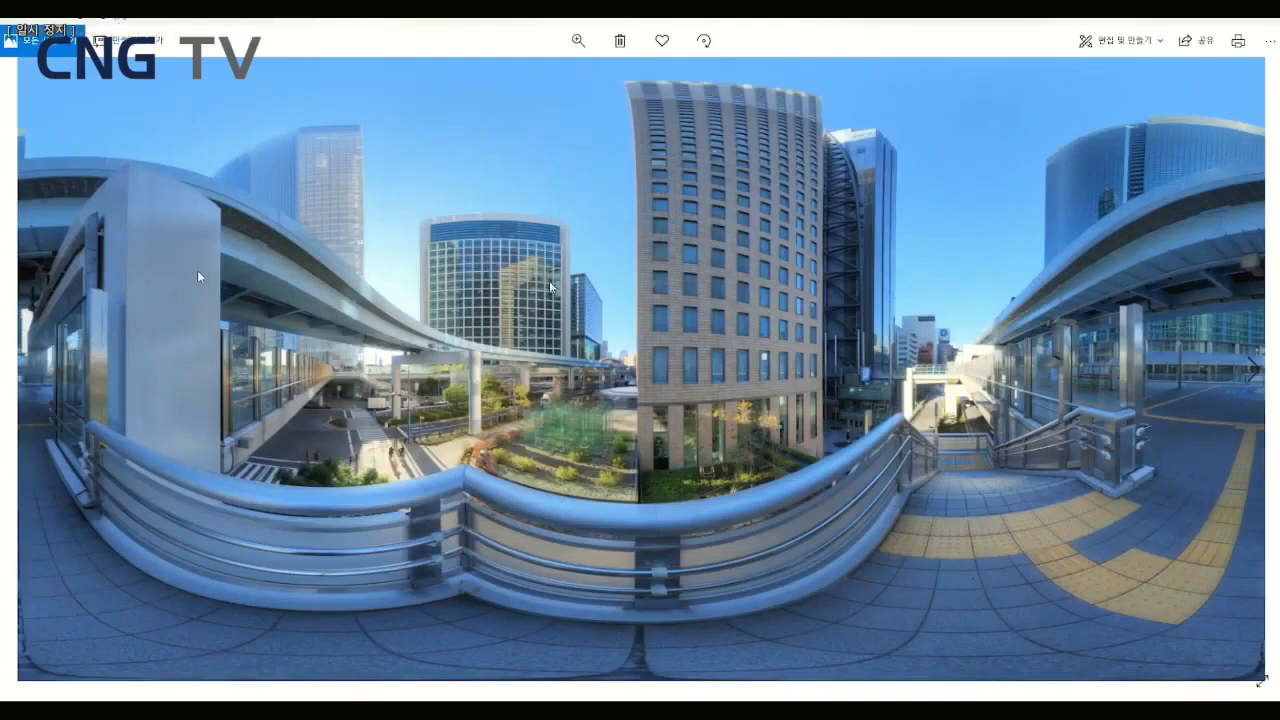
key(Right)
key(Right)
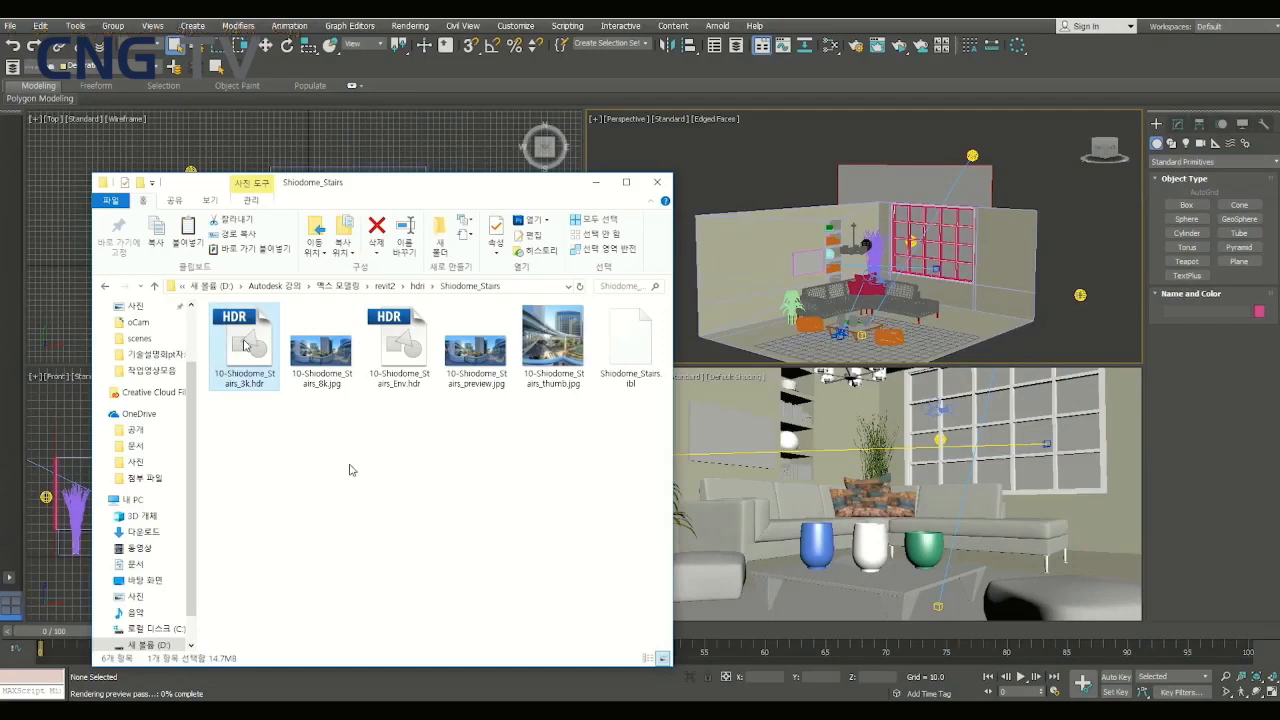
key(space)
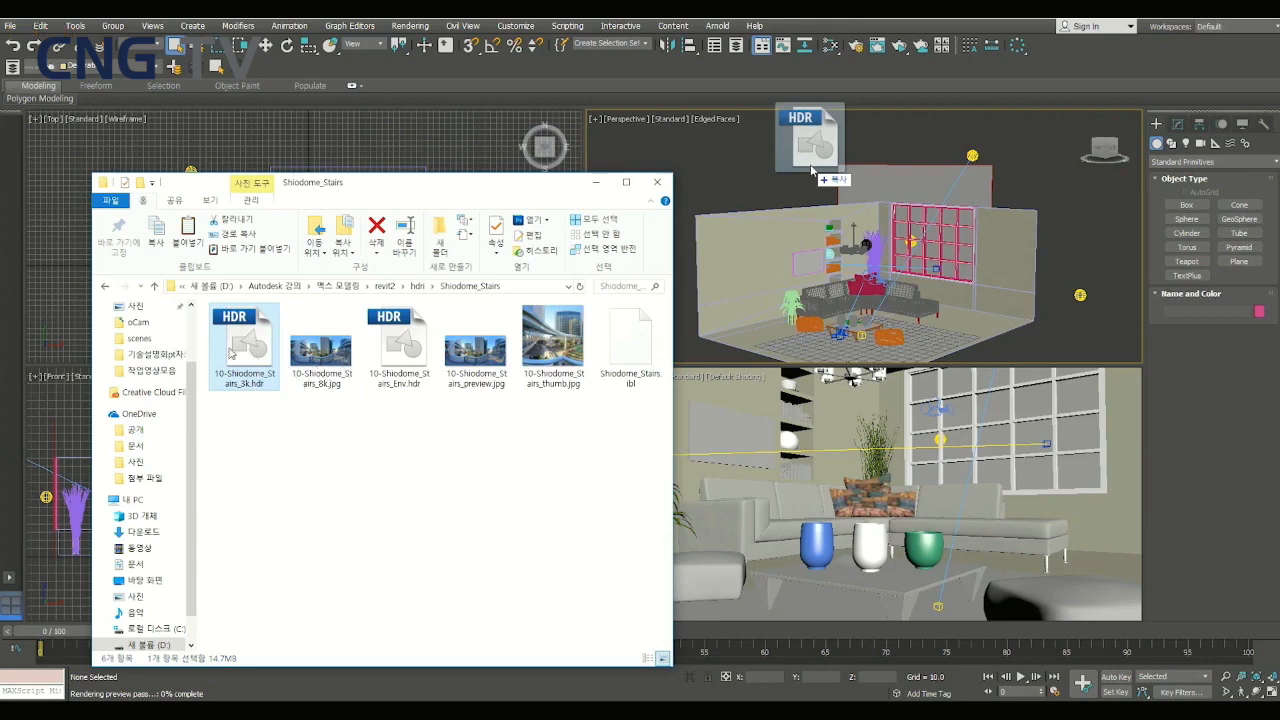
key(space)
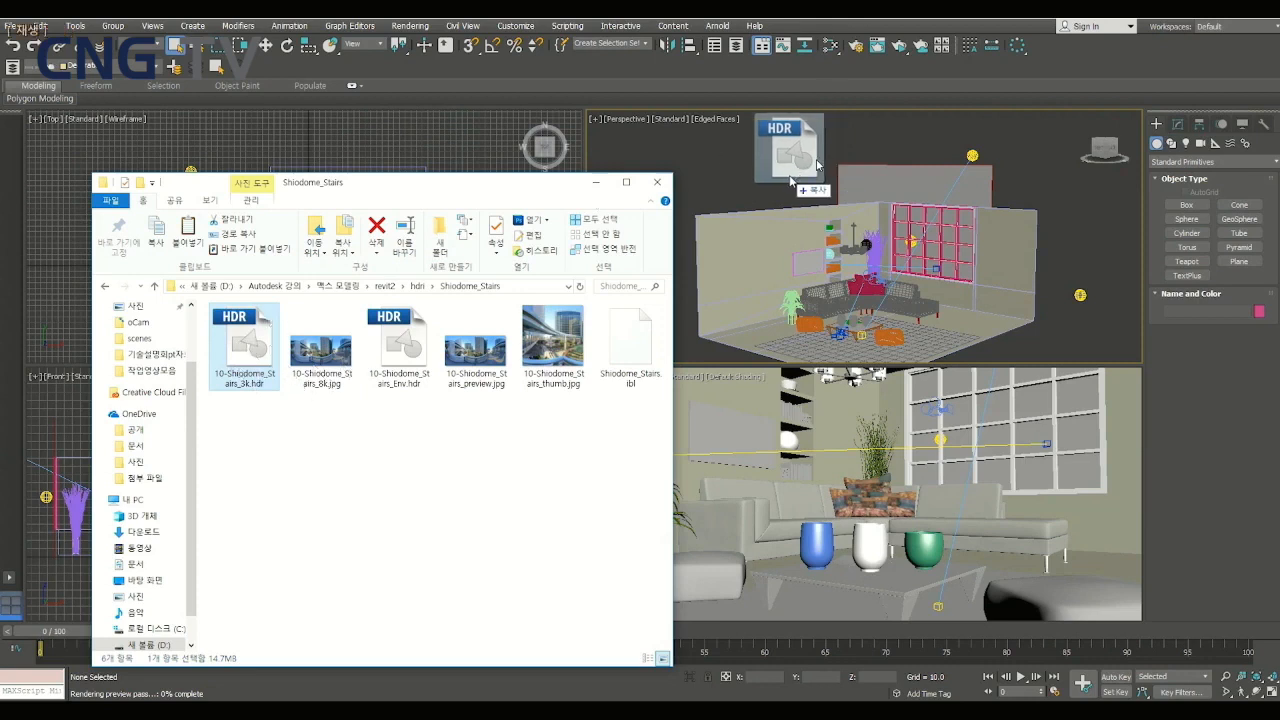
key(space)
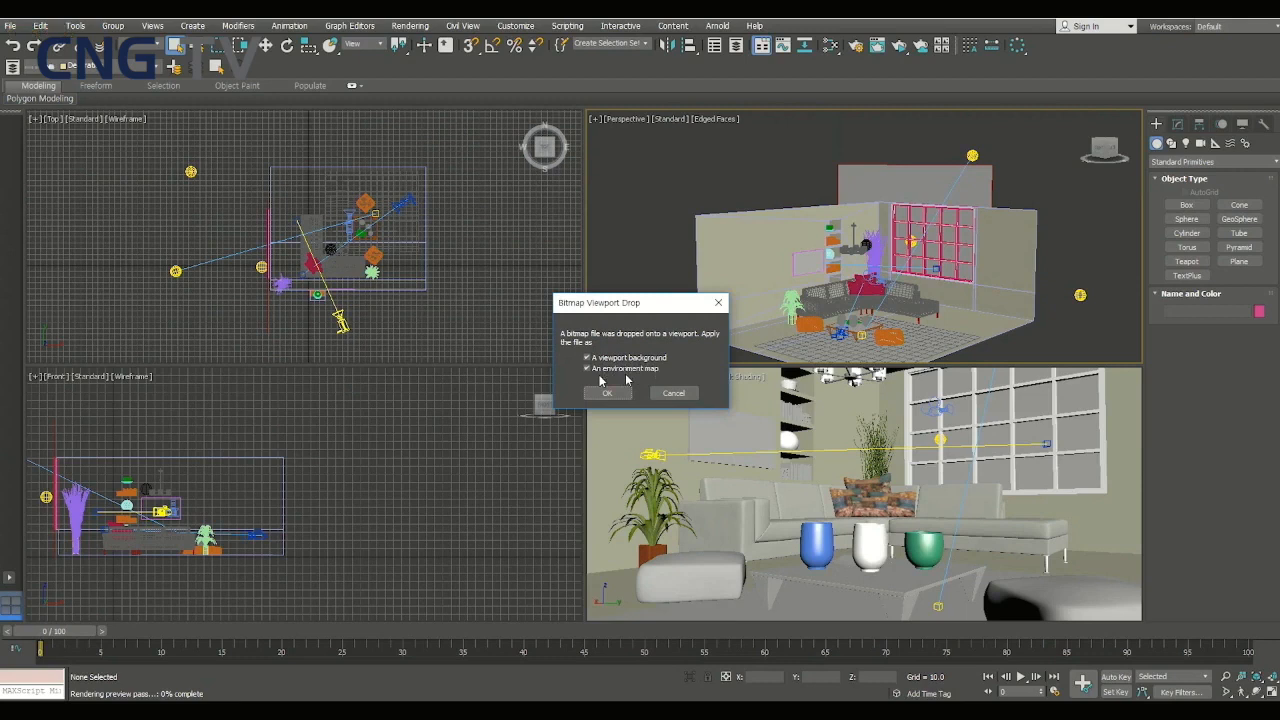
key(space)
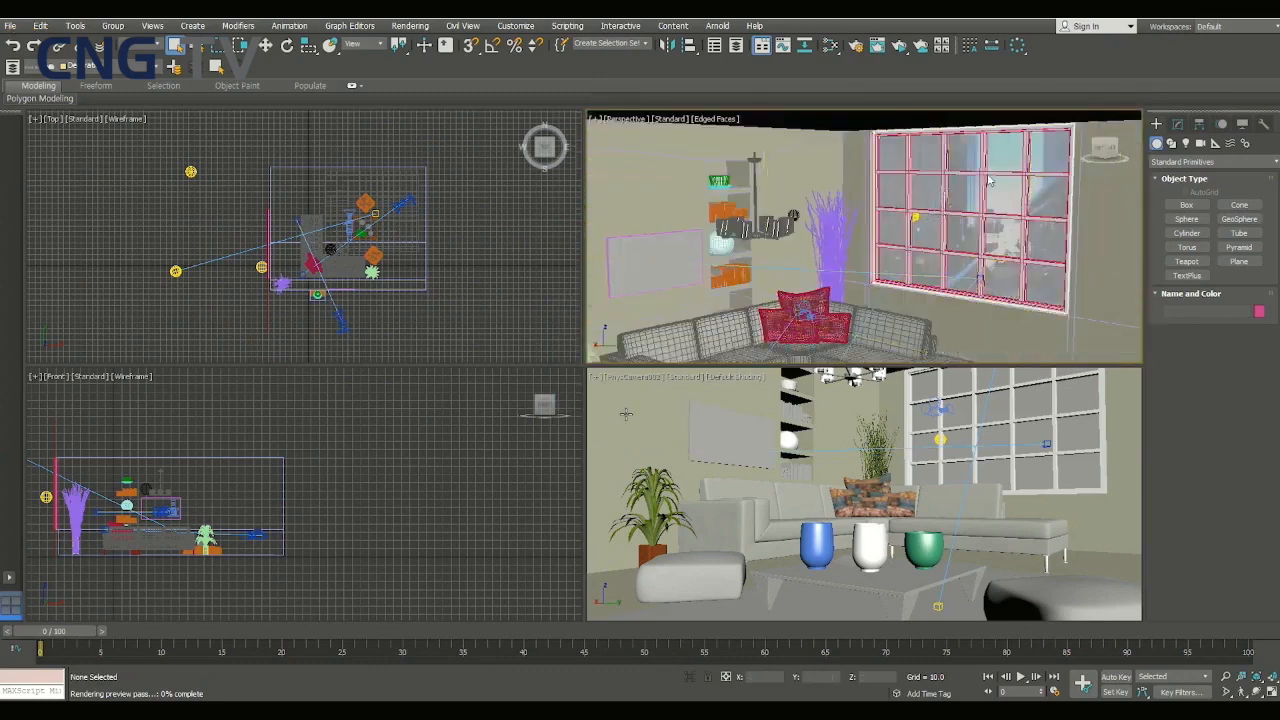
- Select the room object Archinteriors_11_07_01 through the window grid in the Perspective view
click(953, 220)
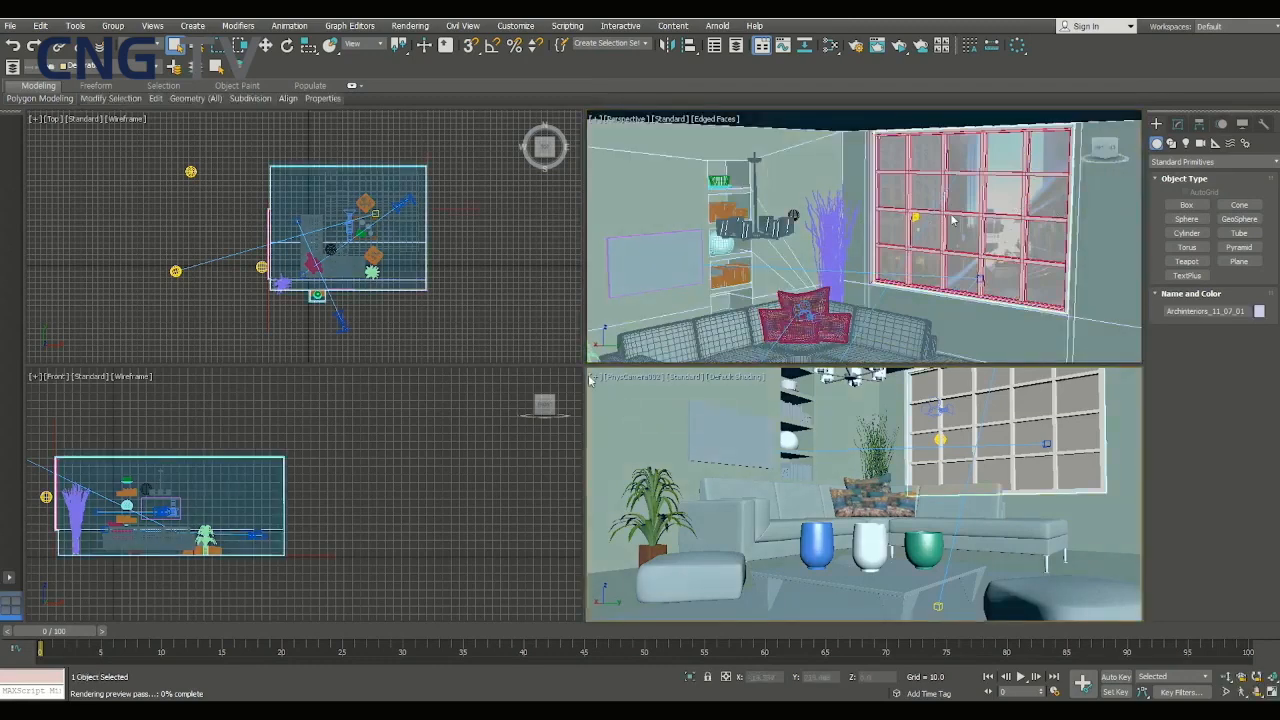
- Set the camera viewport's background to use the environment background and apply it to the active view
key(Left)
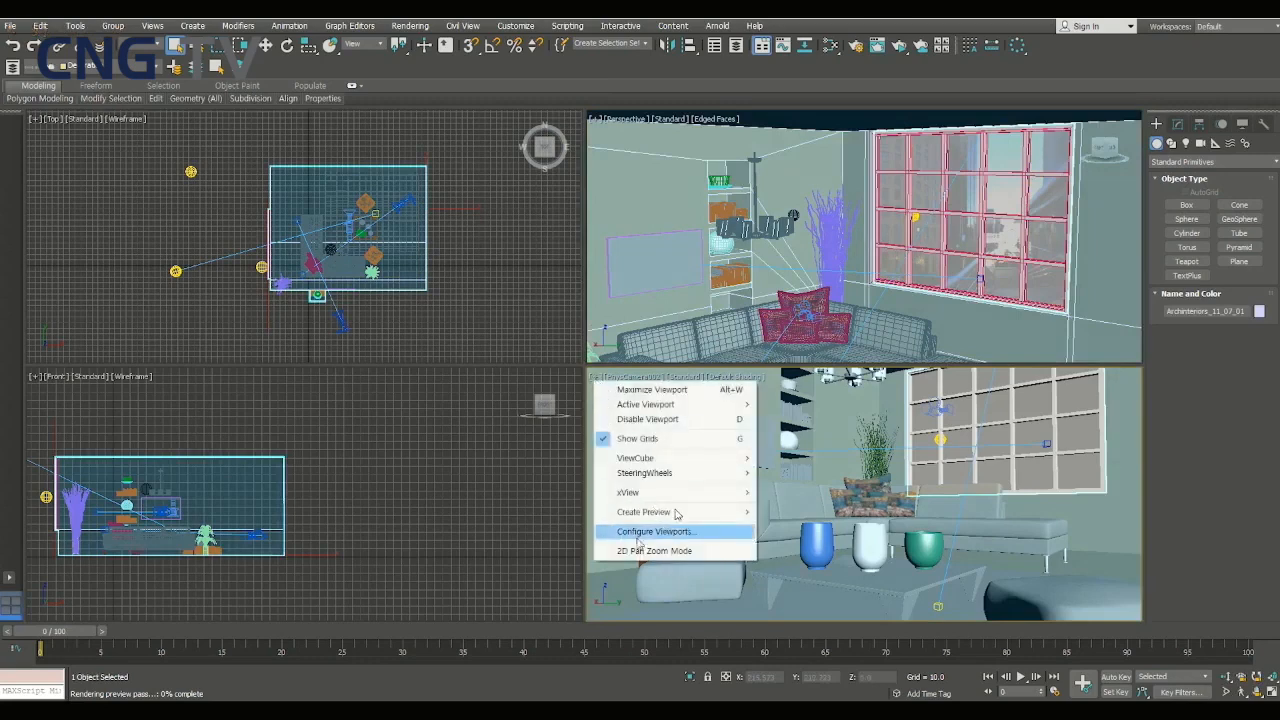
click(685, 533)
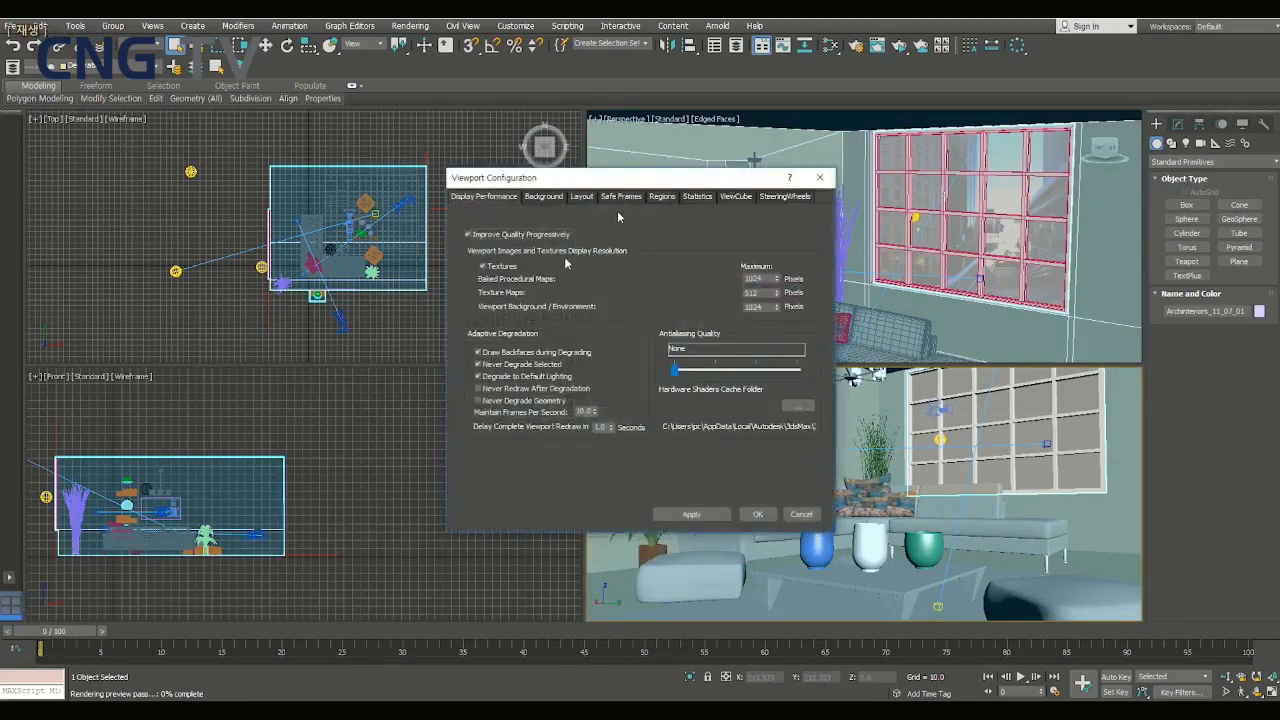
click(546, 196)
drag(593, 185, 435, 177)
click(328, 294)
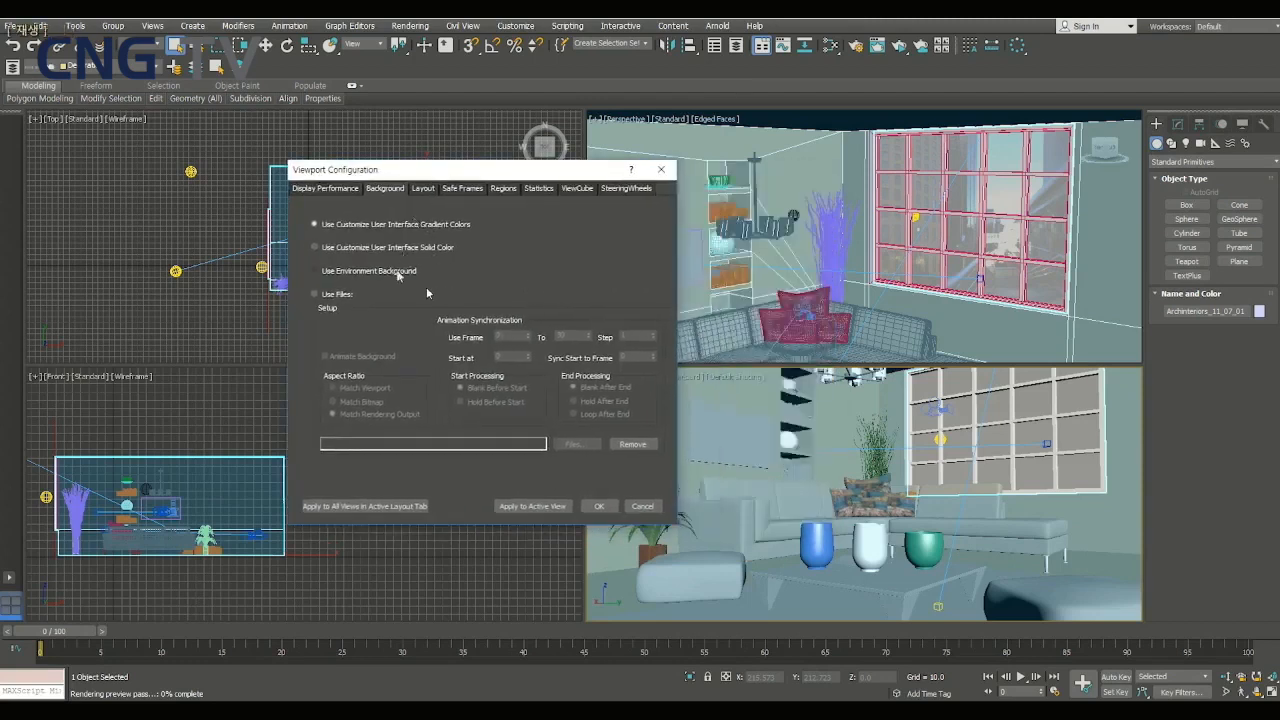
click(555, 508)
click(374, 271)
click(522, 507)
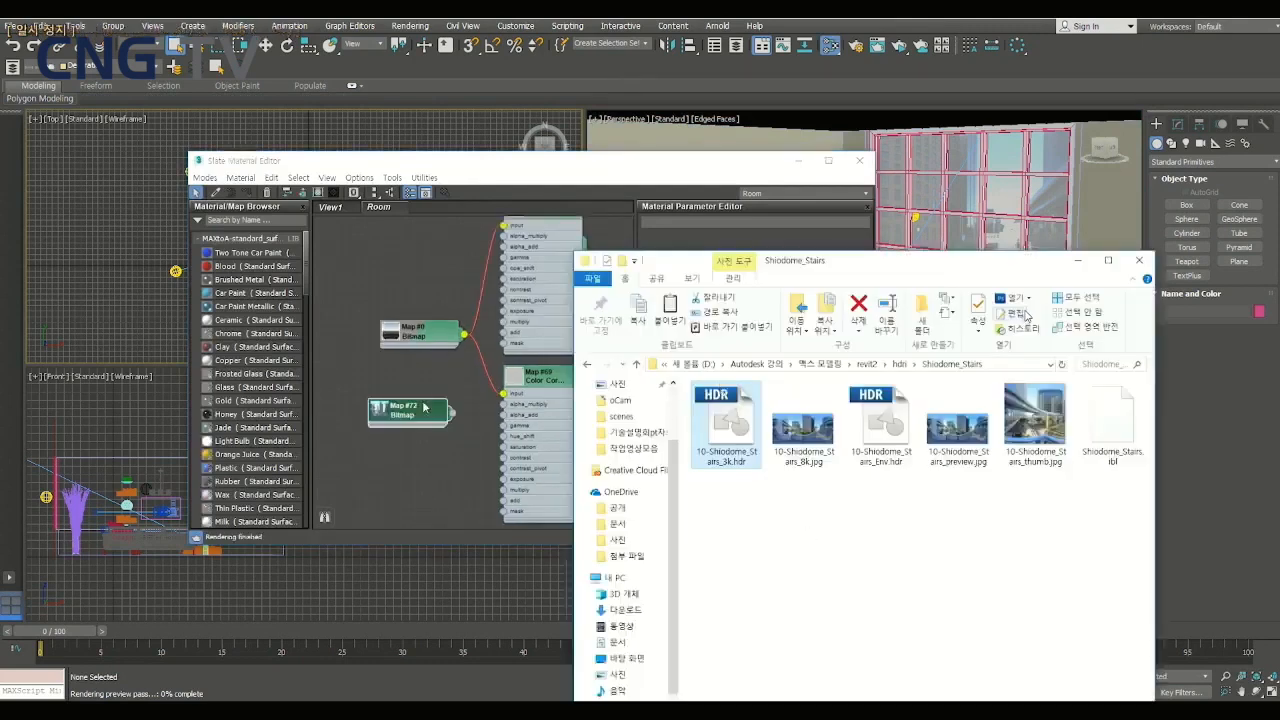
- Delete the old bitmap node and feed the Shiodome Stairs bitmap into both Color Correct maps with ActiveShade running
click(1078, 261)
click(414, 336)
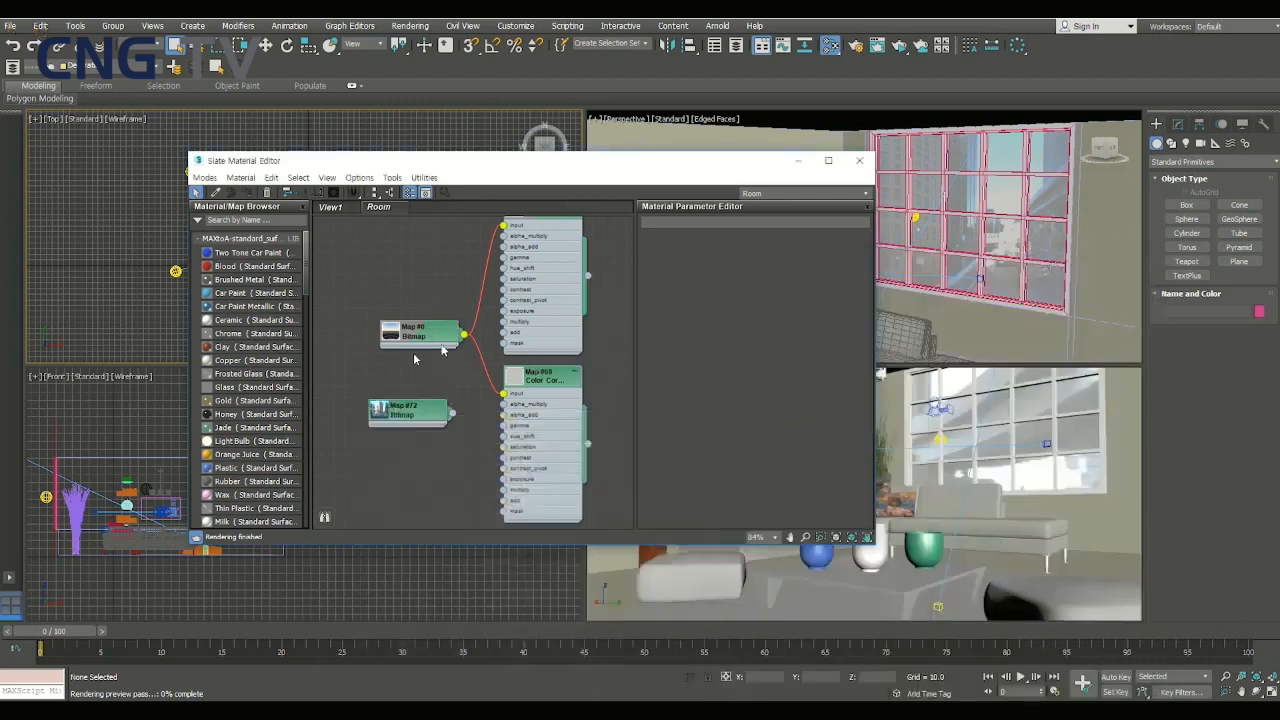
key(Delete)
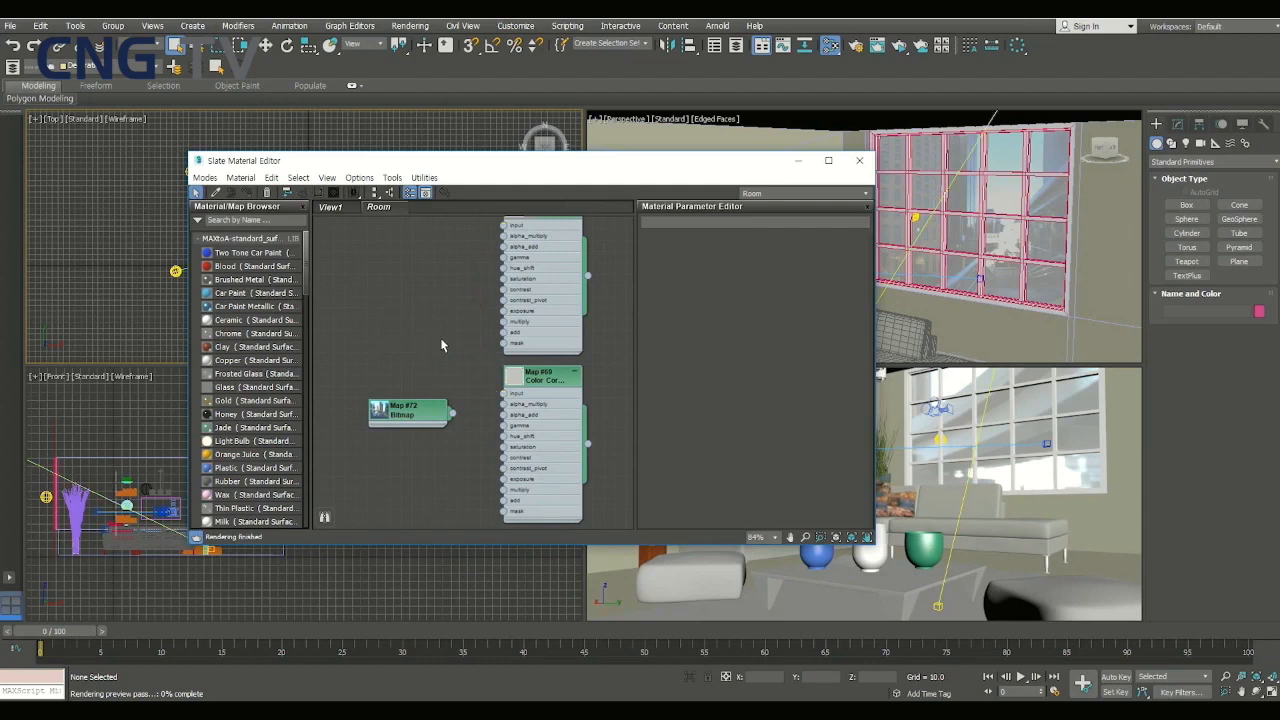
click(899, 46)
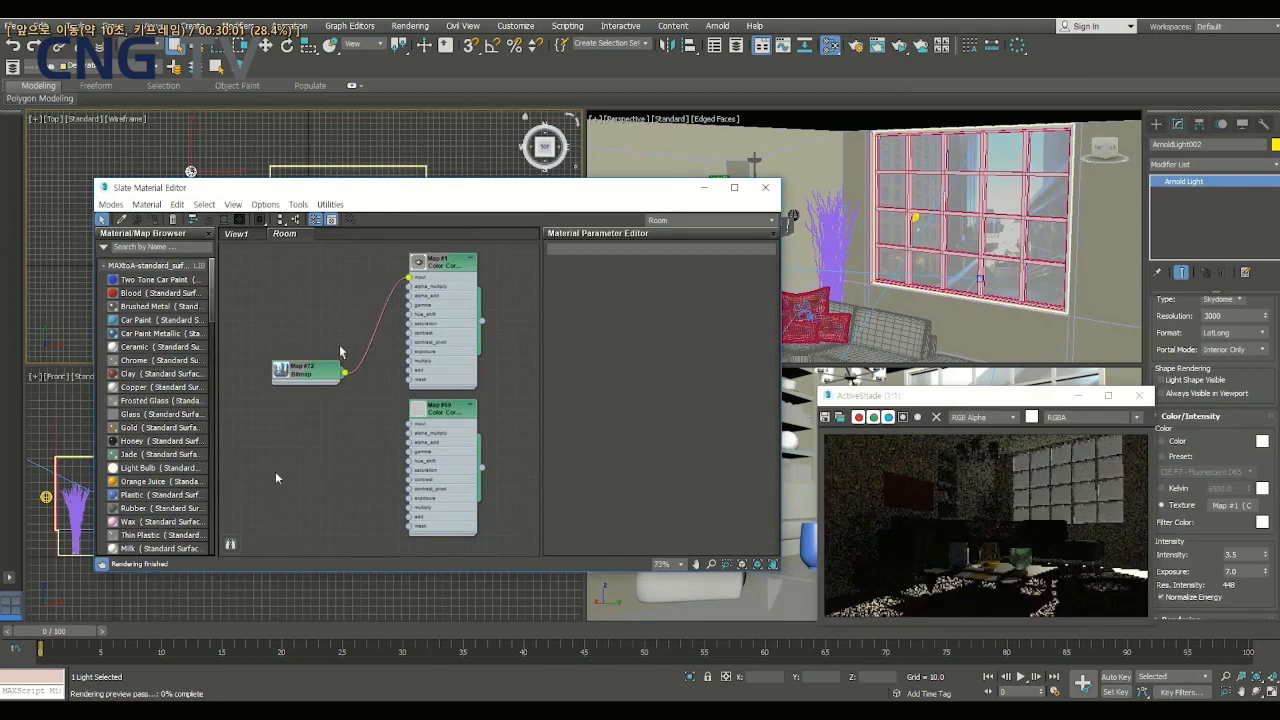
drag(345, 375, 410, 424)
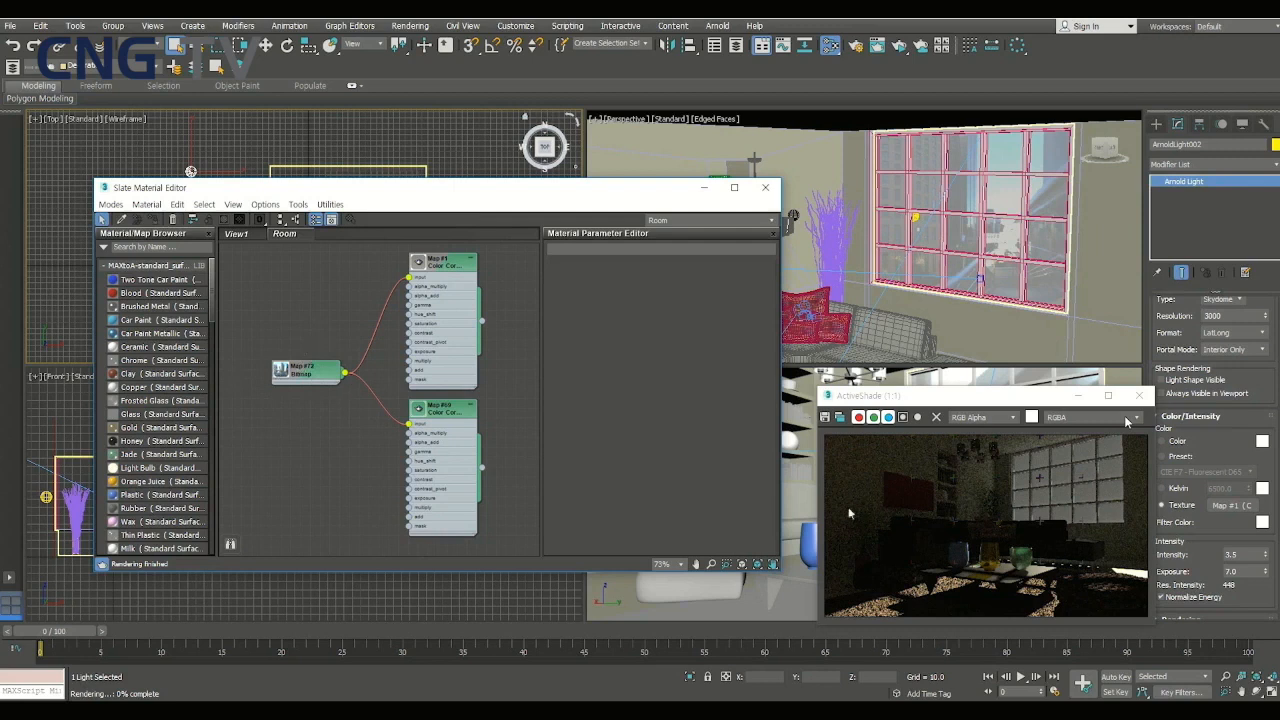
- Clone the ActiveShade image for comparison, restart the ActiveShade render, and place the clone beside it
click(840, 419)
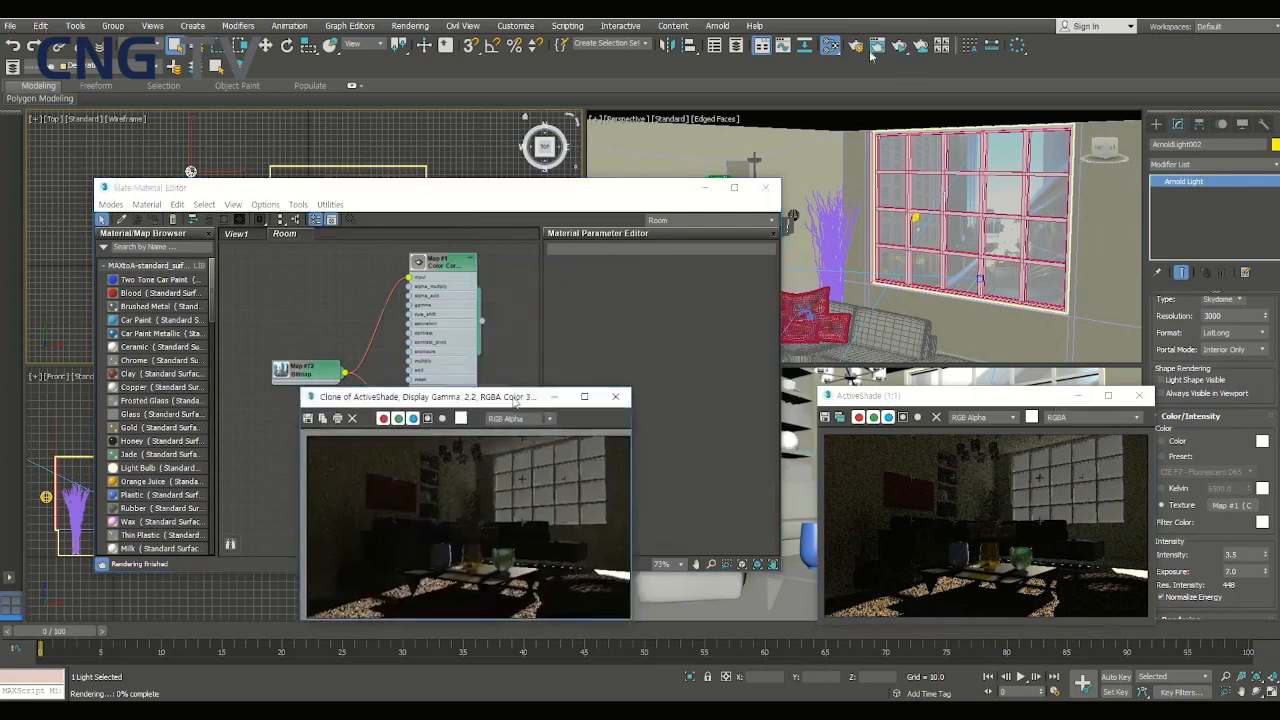
click(1136, 397)
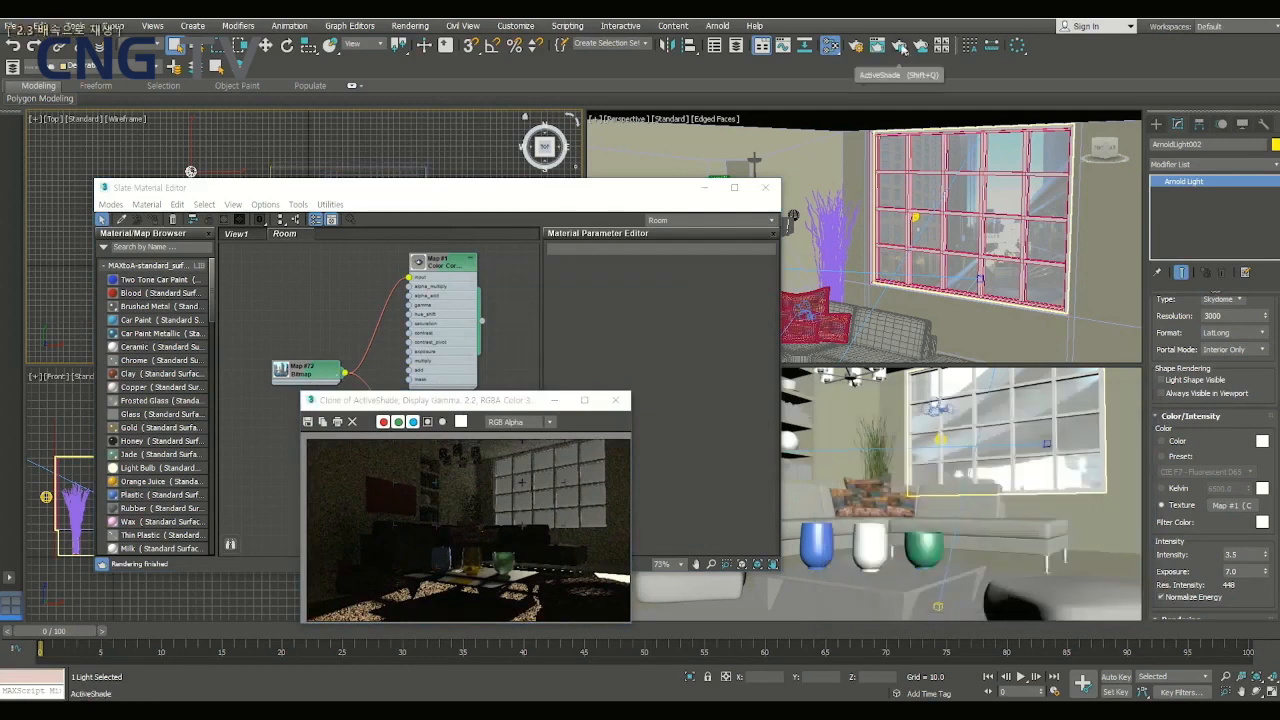
click(921, 47)
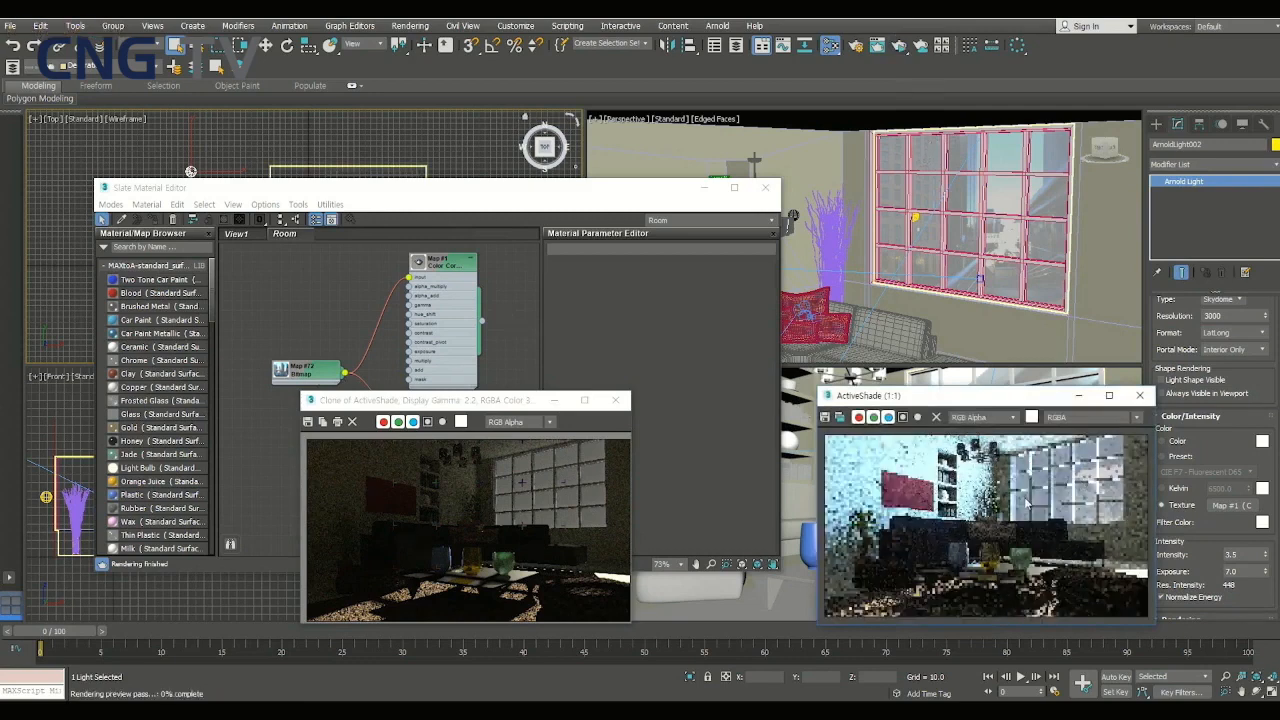
drag(438, 401, 185, 387)
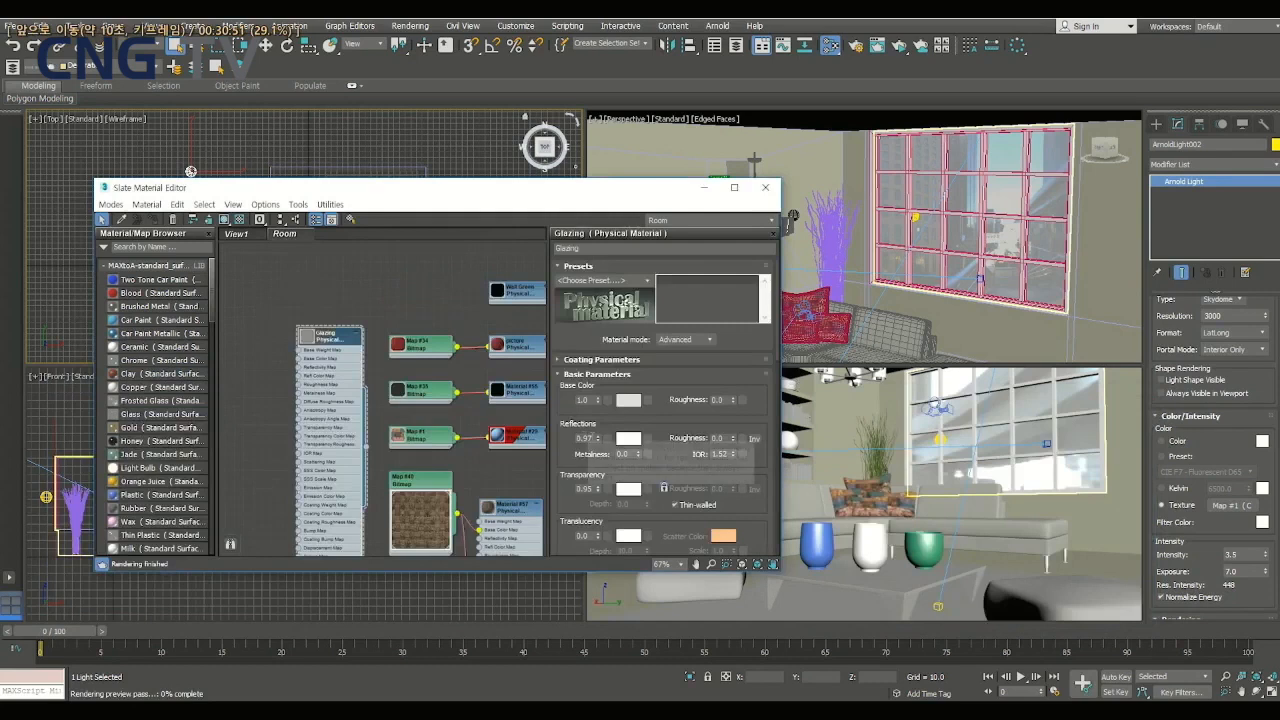
- Set the Glazing material's transparency to 1.0 and its reflections weight to 0.0
drag(590, 436, 560, 431)
text(0)
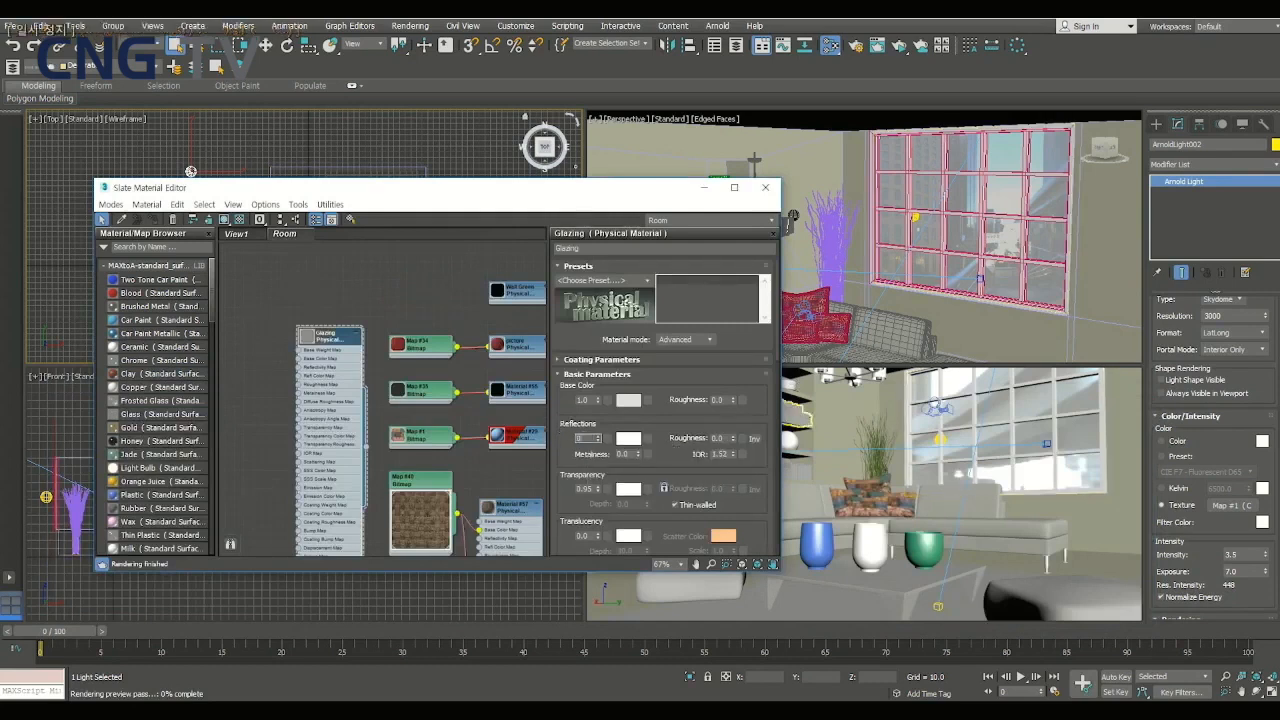
key(Return)
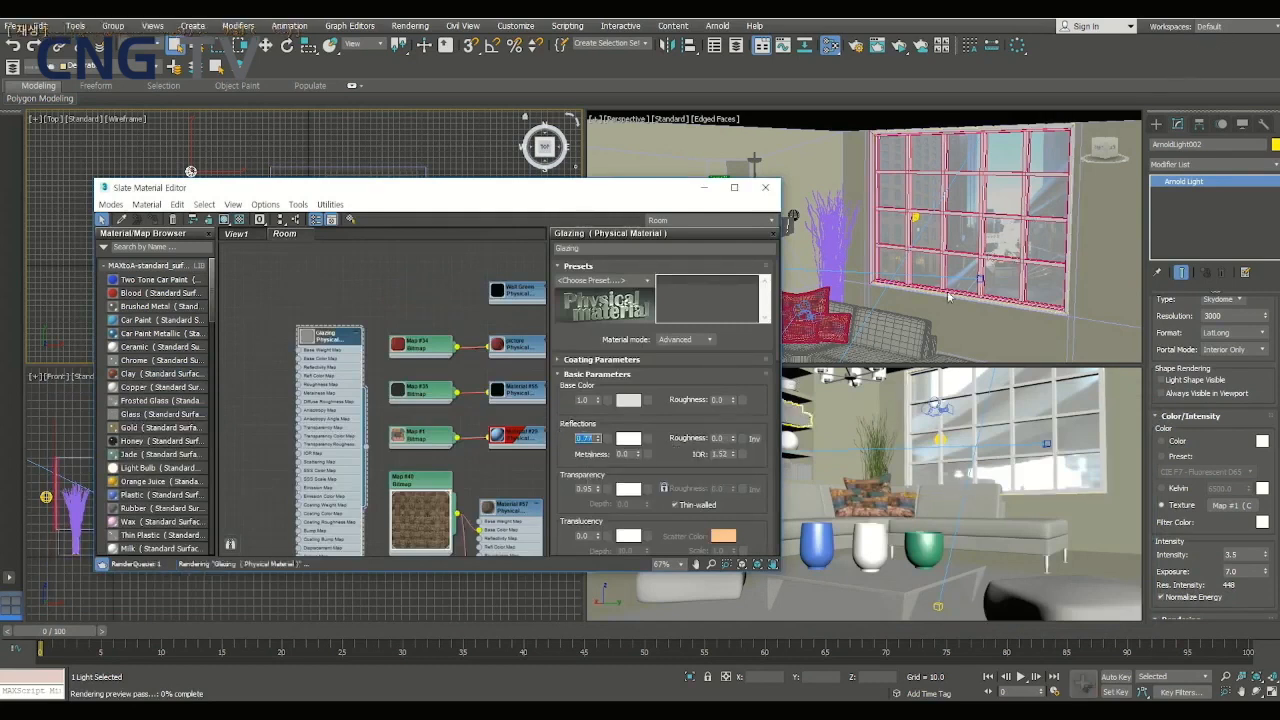
drag(592, 490, 538, 484)
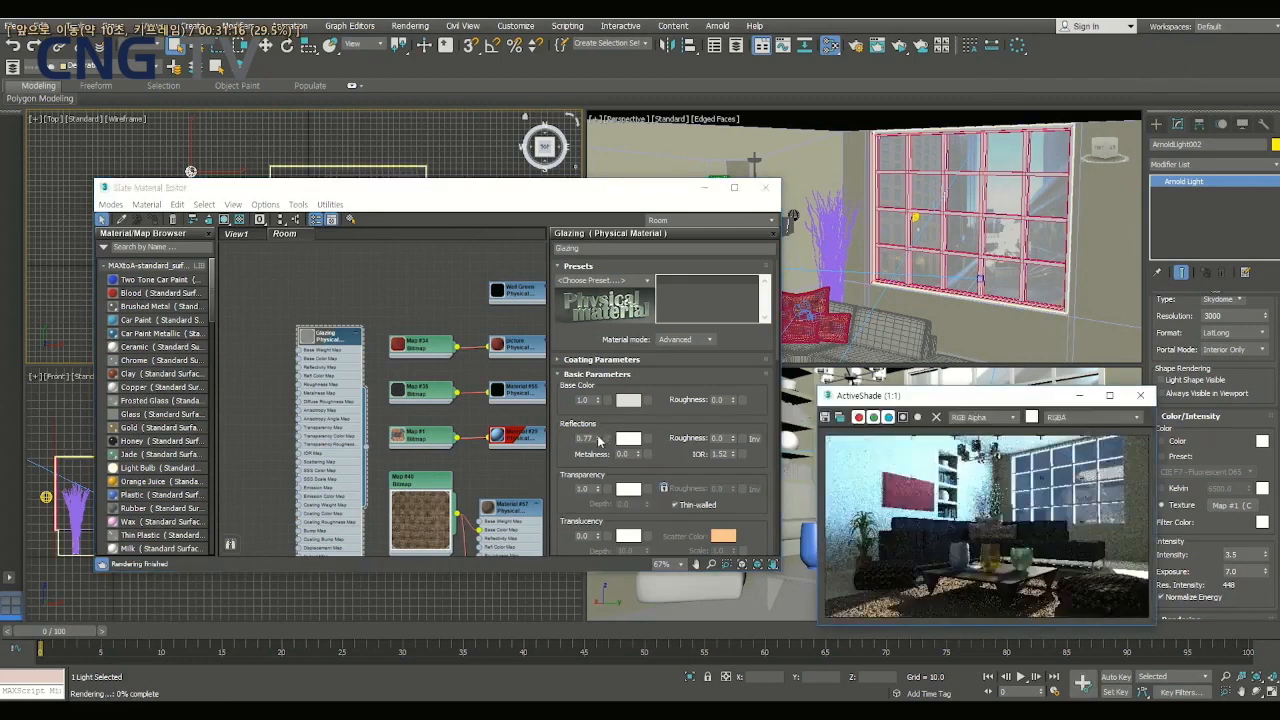
click(599, 441)
key(space)
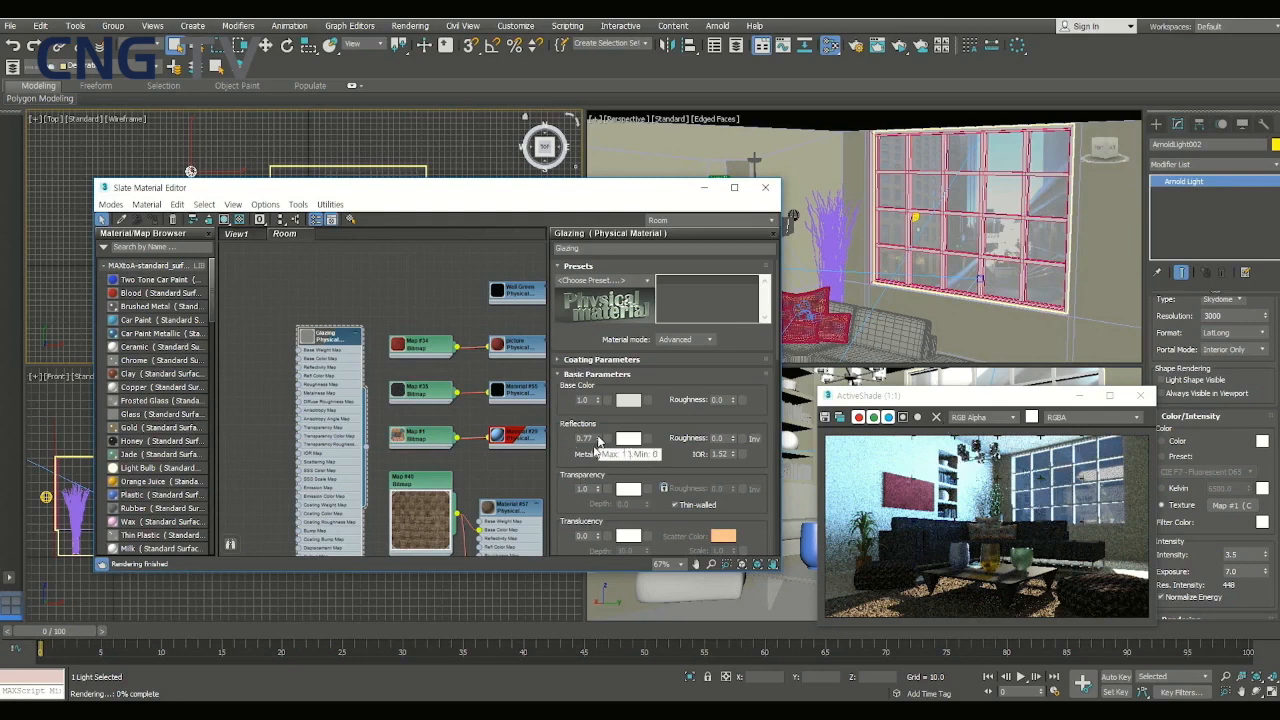
drag(598, 439, 596, 453)
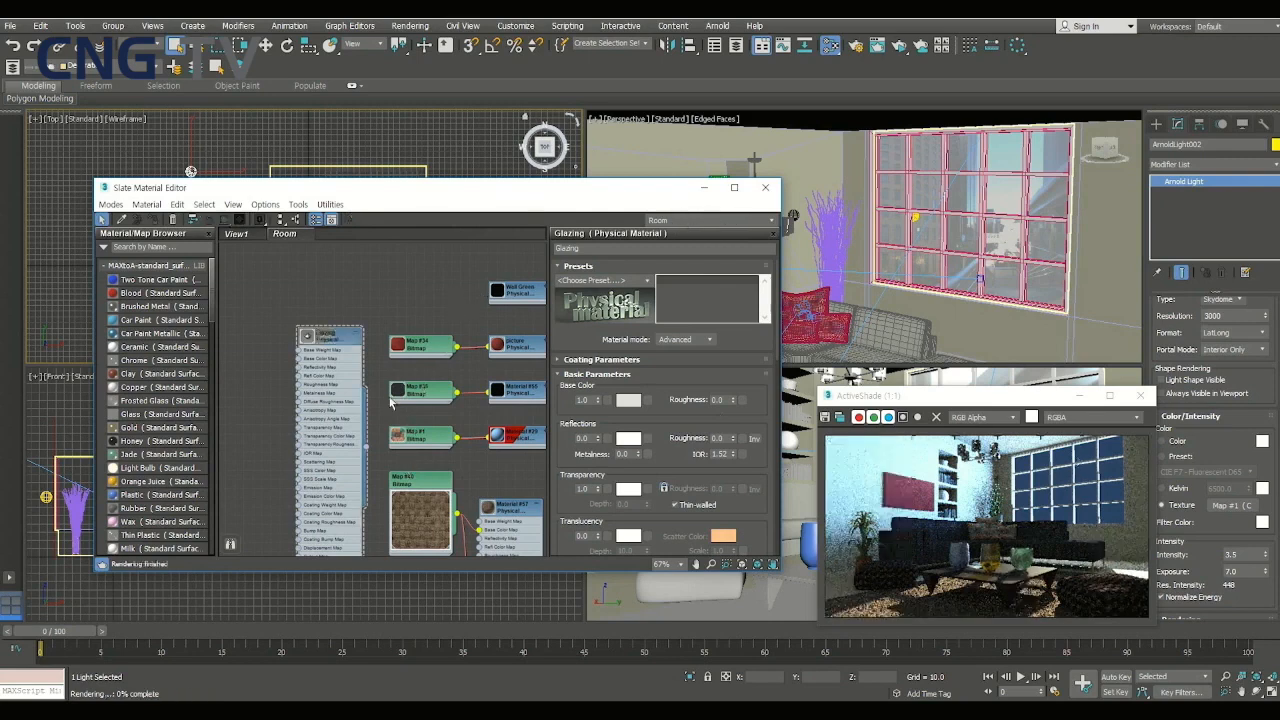
- Set the Shiodome Stairs bitmap's coordinates to Environ with Spherical Environment mapping
middle_drag(460, 315, 240, 291)
middle_drag(525, 380, 290, 394)
click(348, 371)
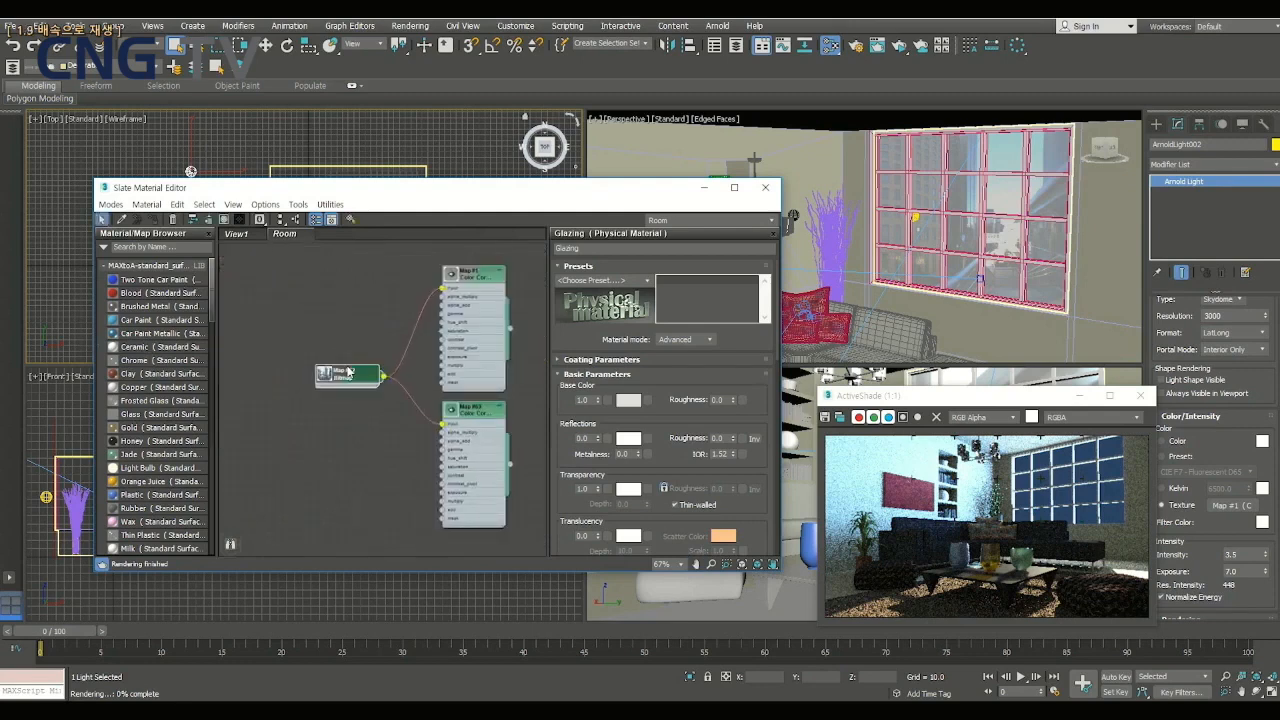
double_click(346, 381)
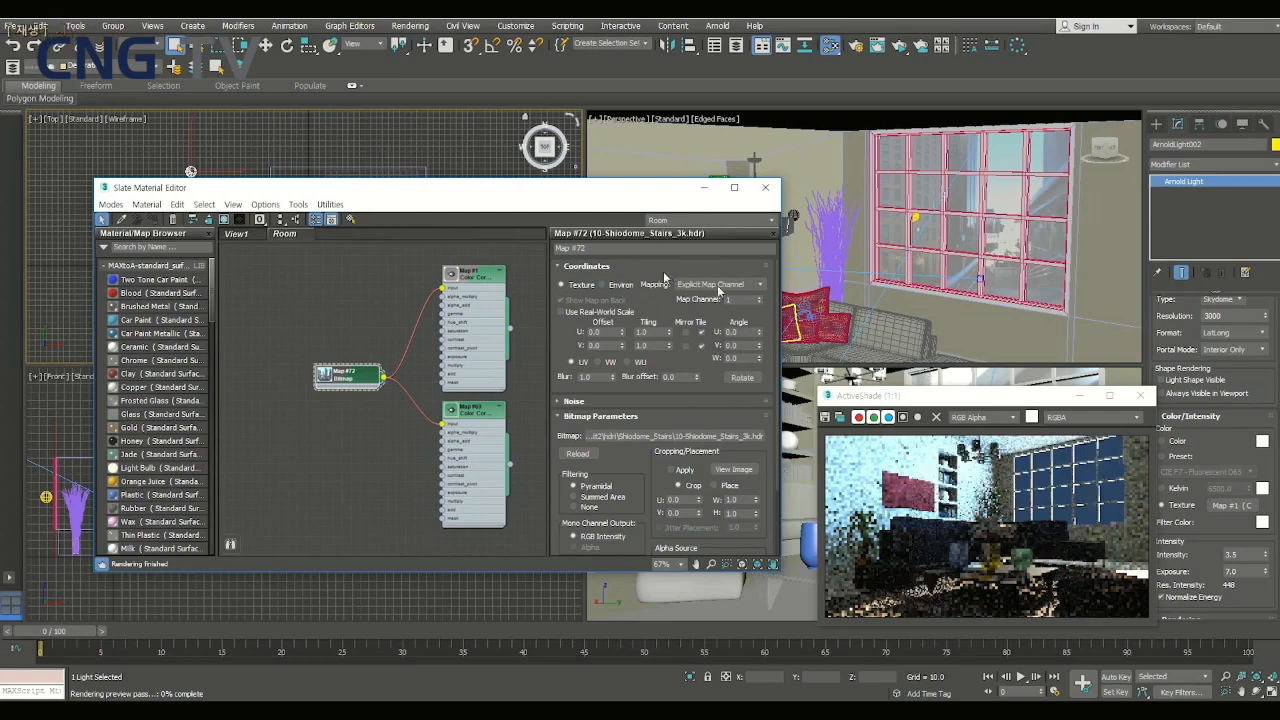
click(708, 285)
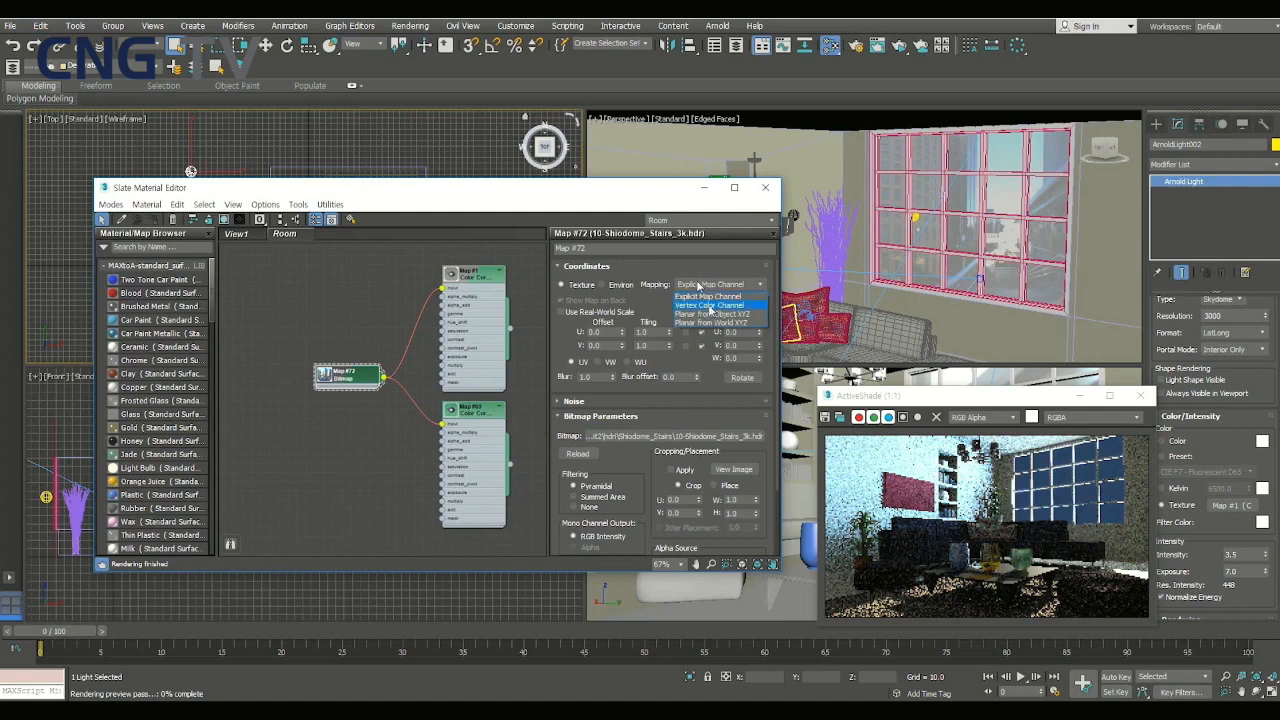
click(708, 296)
click(609, 288)
click(698, 286)
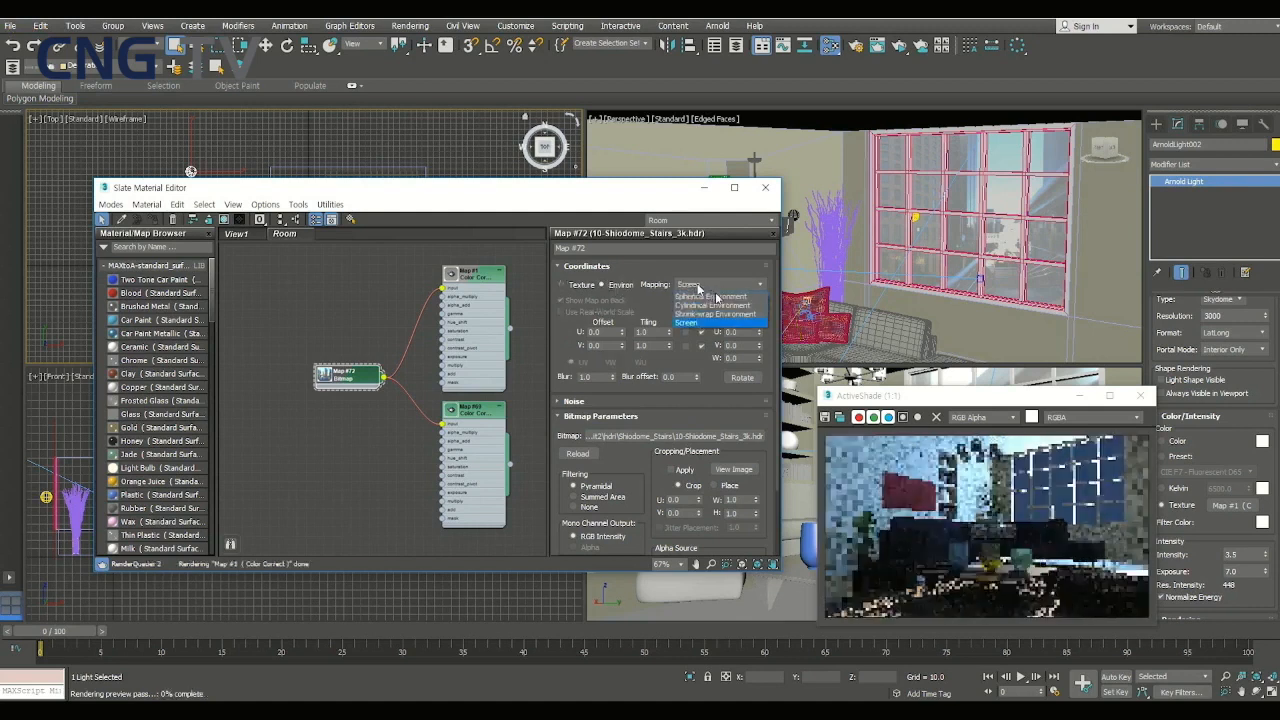
click(700, 297)
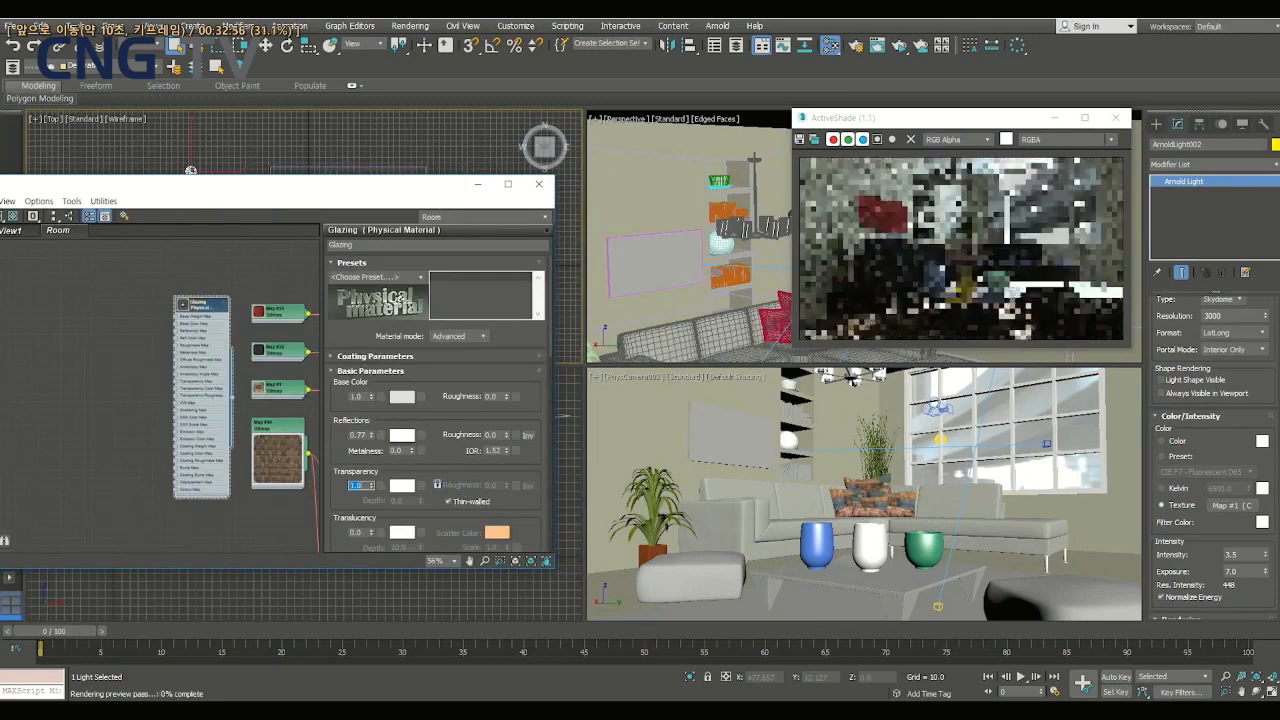
- Set the Glazing material's reflections weight to 0
click(362, 435)
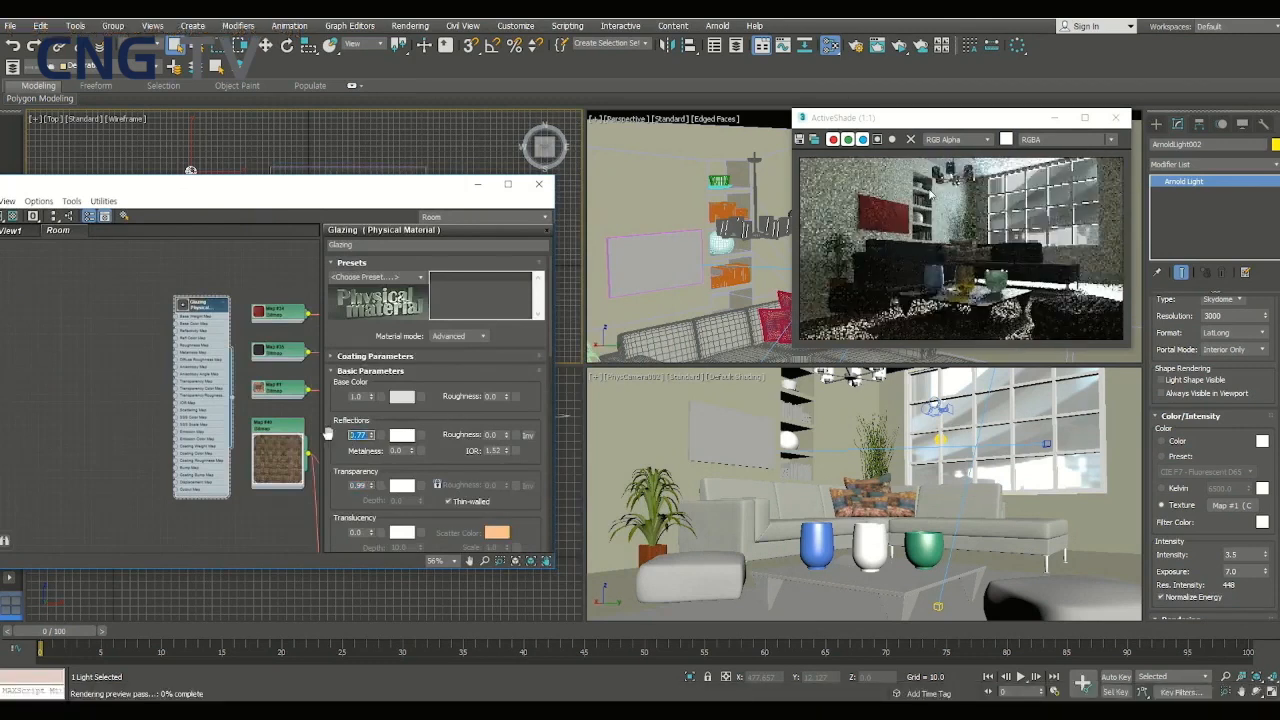
text(0.82)
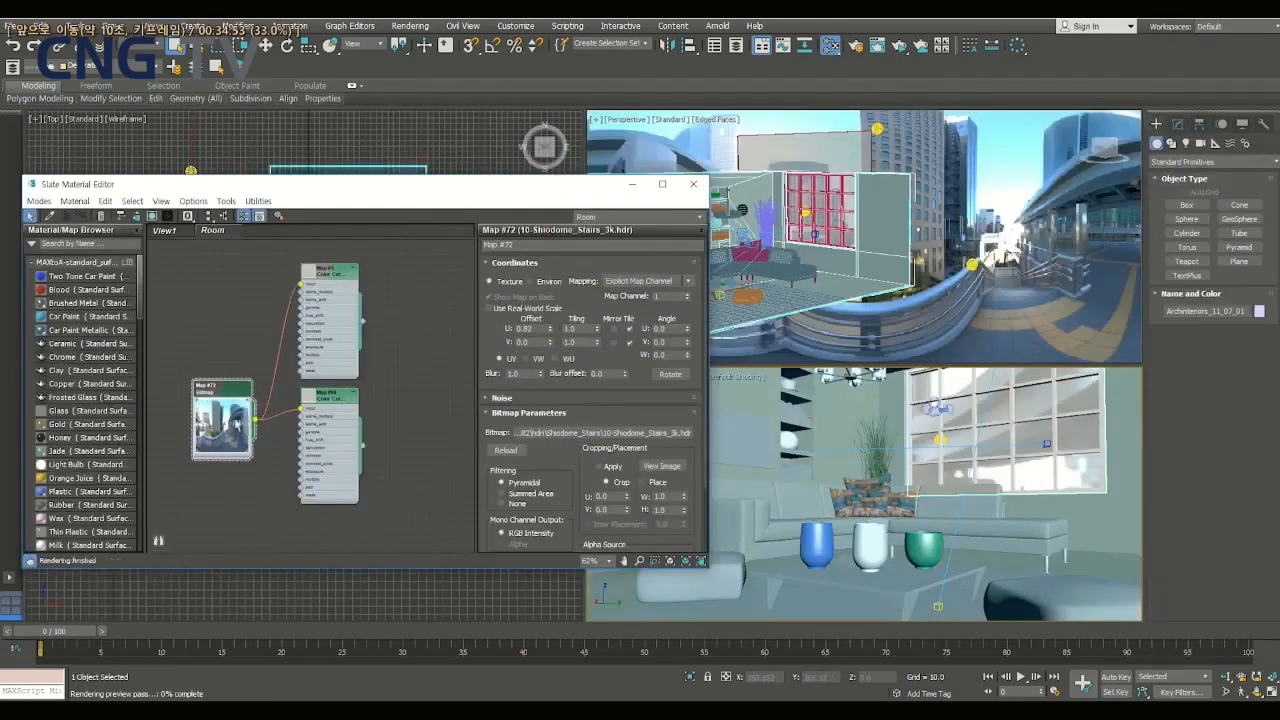
- Try shifting the Shiodome Stairs bitmap that feeds the Color Correct maps with a U offset of 1.31
drag(556, 333, 556, 295)
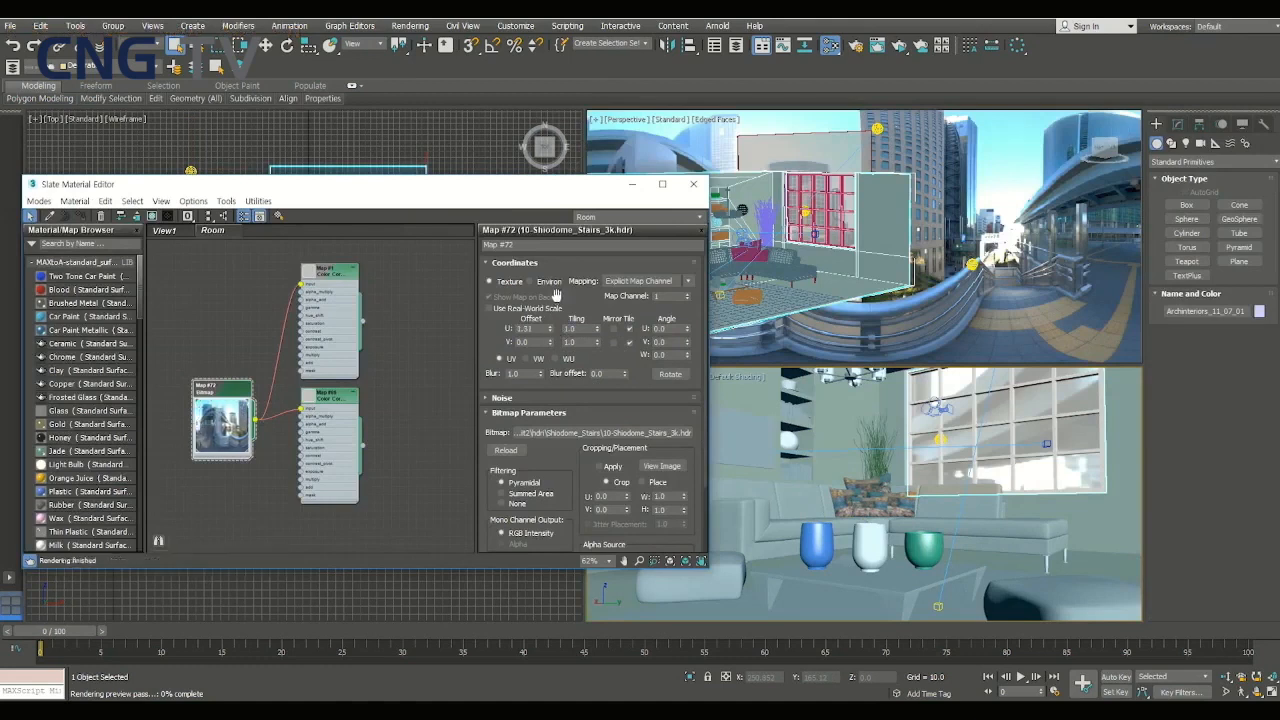
mouse_move(551, 347)
mouse_down()
mouse_move(555, 309)
mouse_move(555, 324)
mouse_up()
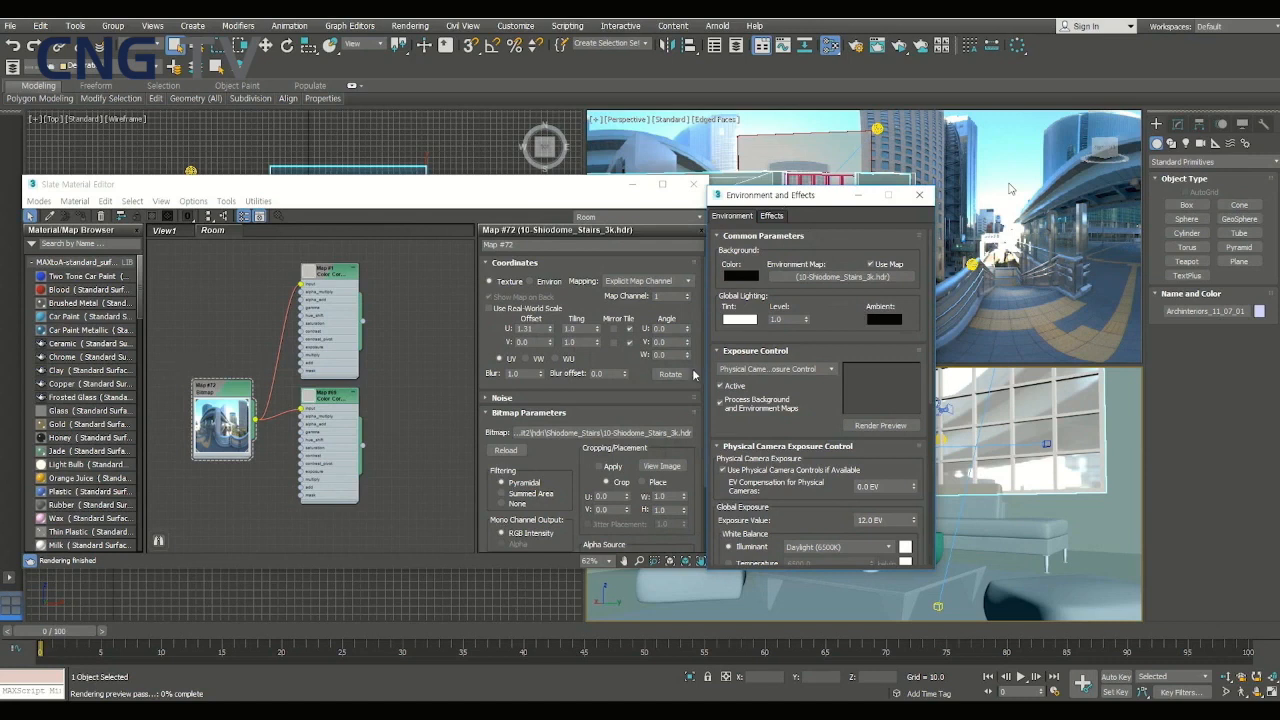
- Bring the environment map into the material editor's Room view as an instance and place its node above the existing bitmap
middle_drag(980, 227, 1058, 231)
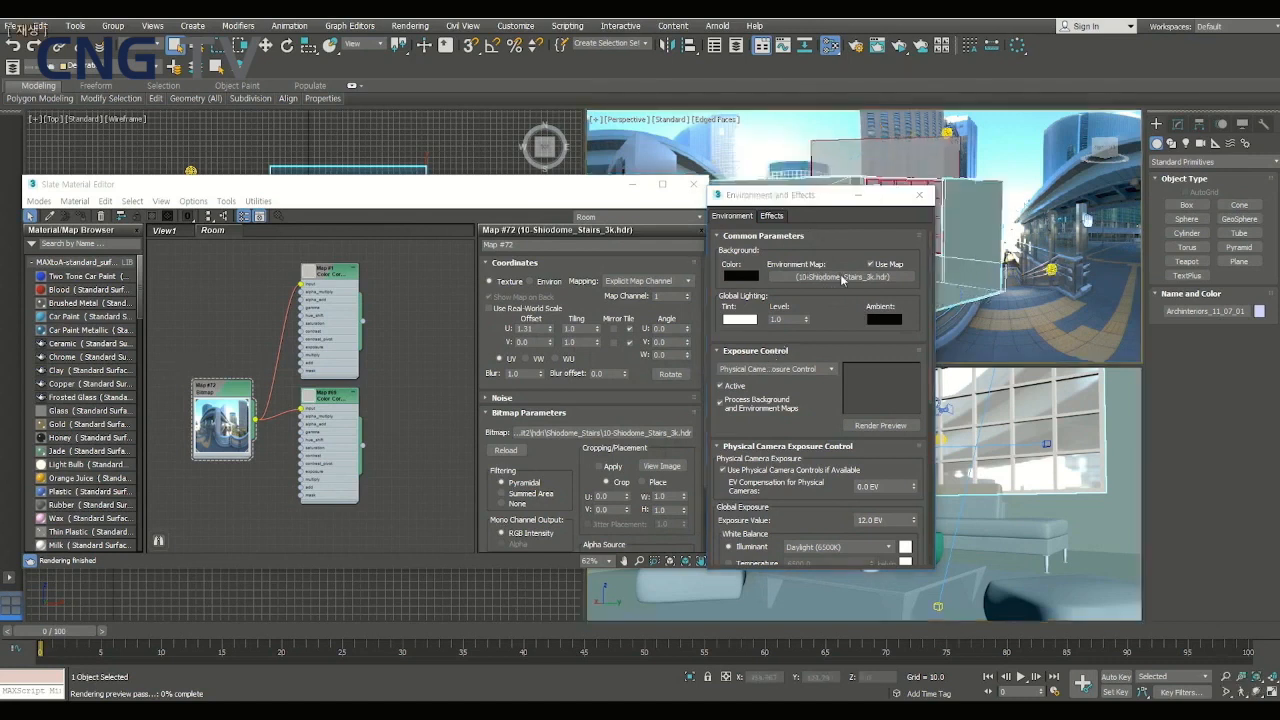
drag(800, 198, 801, 372)
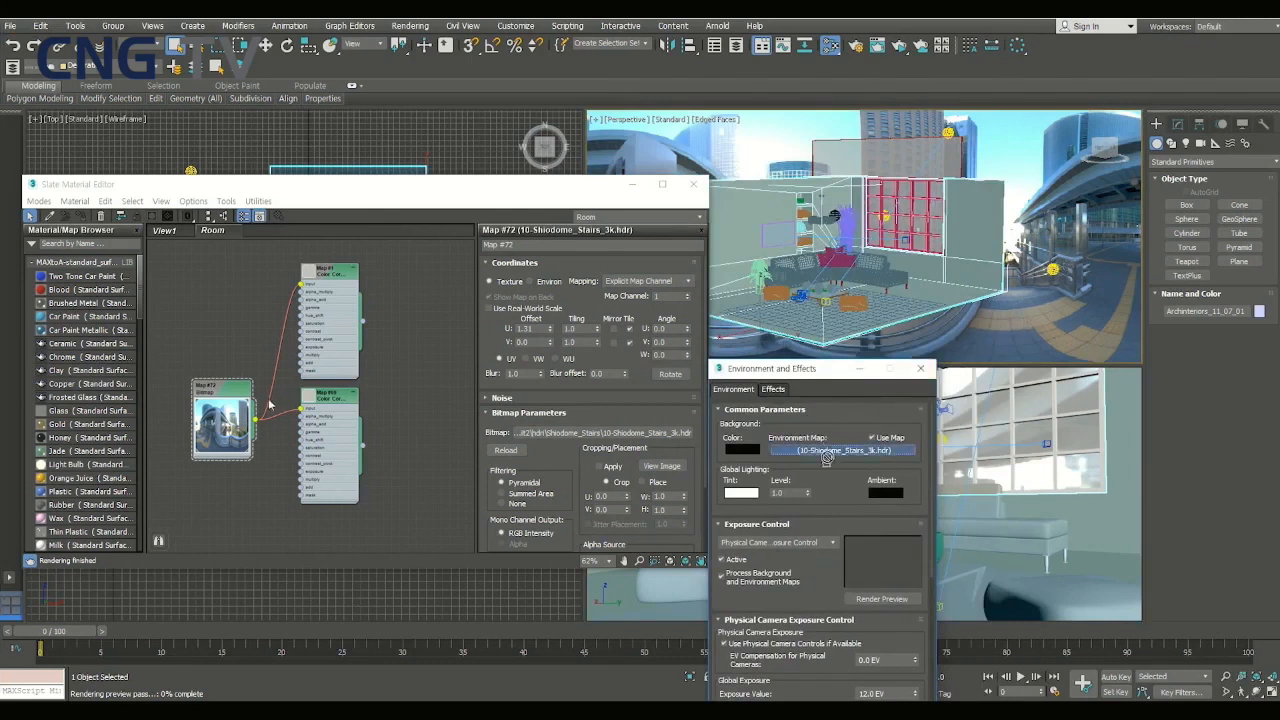
drag(218, 332, 220, 327)
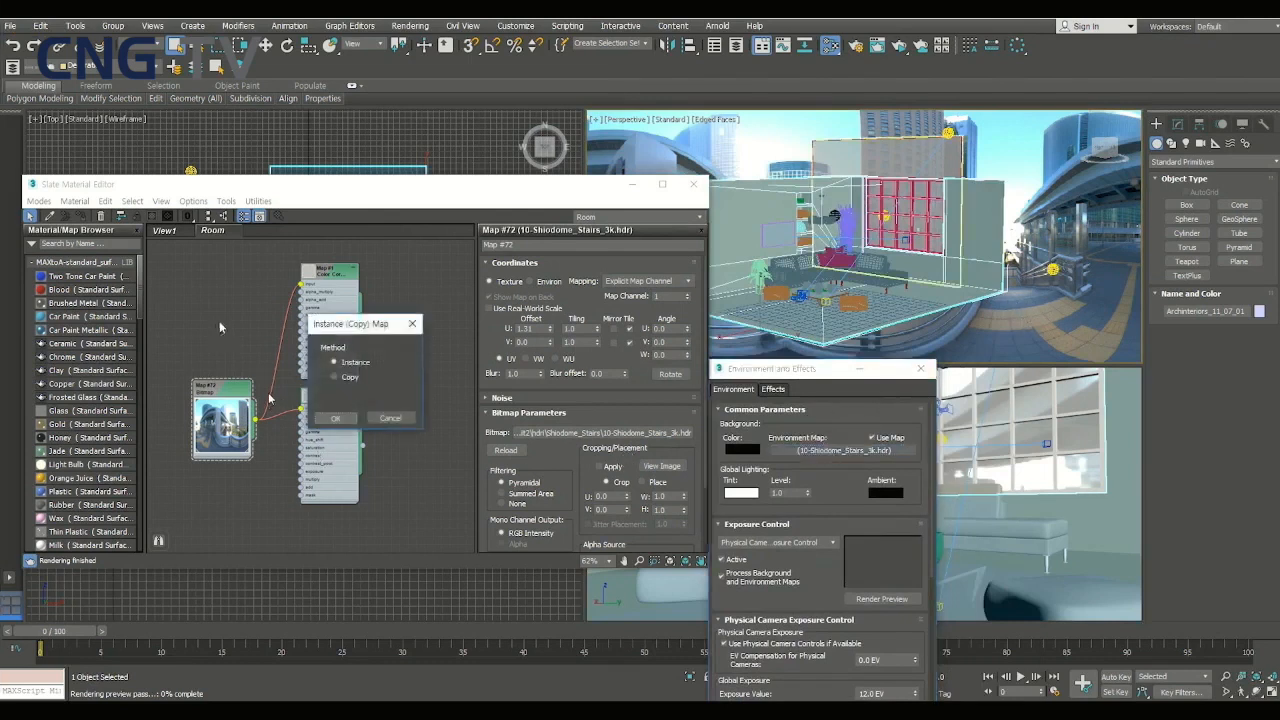
click(336, 418)
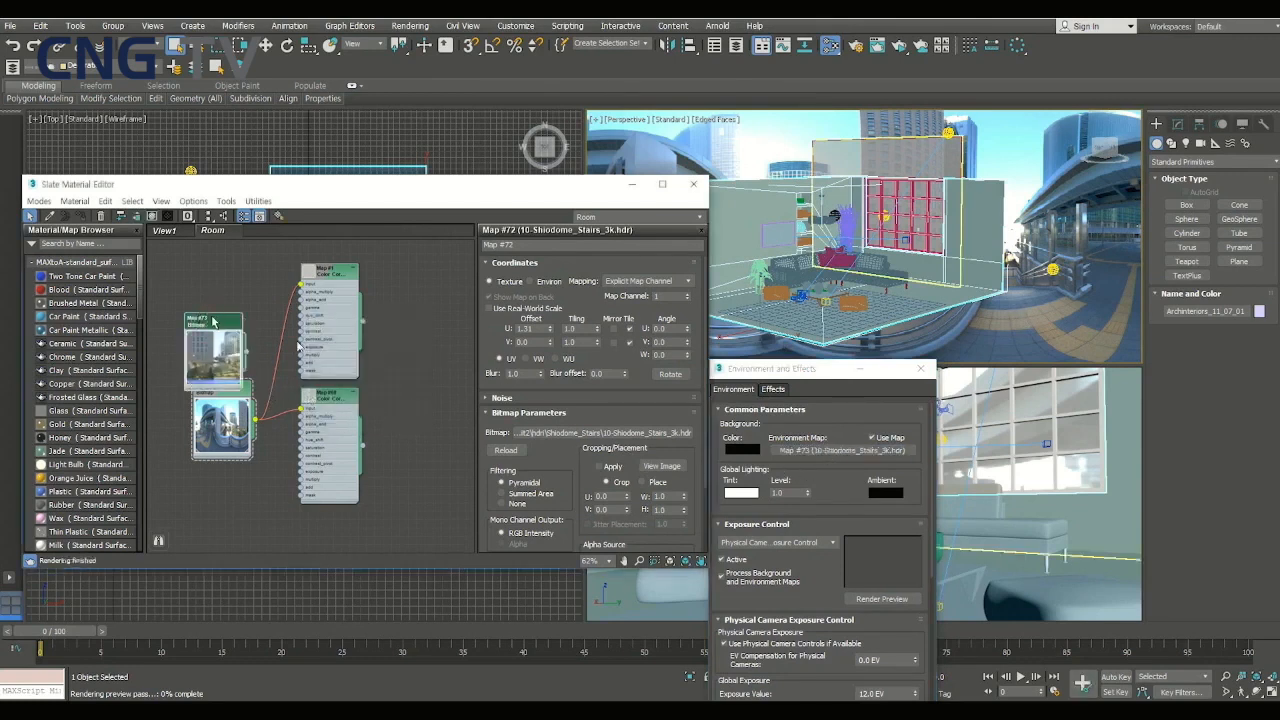
drag(212, 319, 223, 294)
- Delete the separate Shiodome Stairs bitmap and connect the instanced environment map to both Color Correct inputs
click(216, 393)
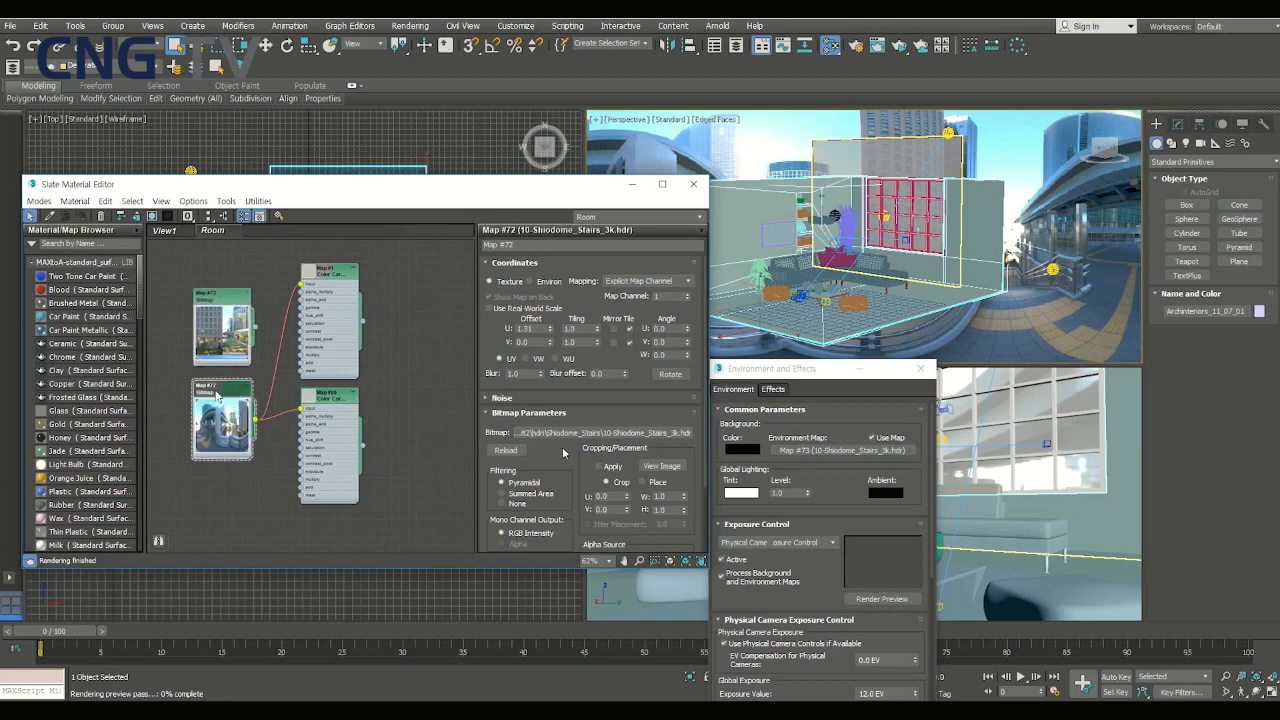
key(Delete)
mouse_move(229, 307)
mouse_down()
mouse_move(238, 350)
mouse_move(302, 286)
mouse_up()
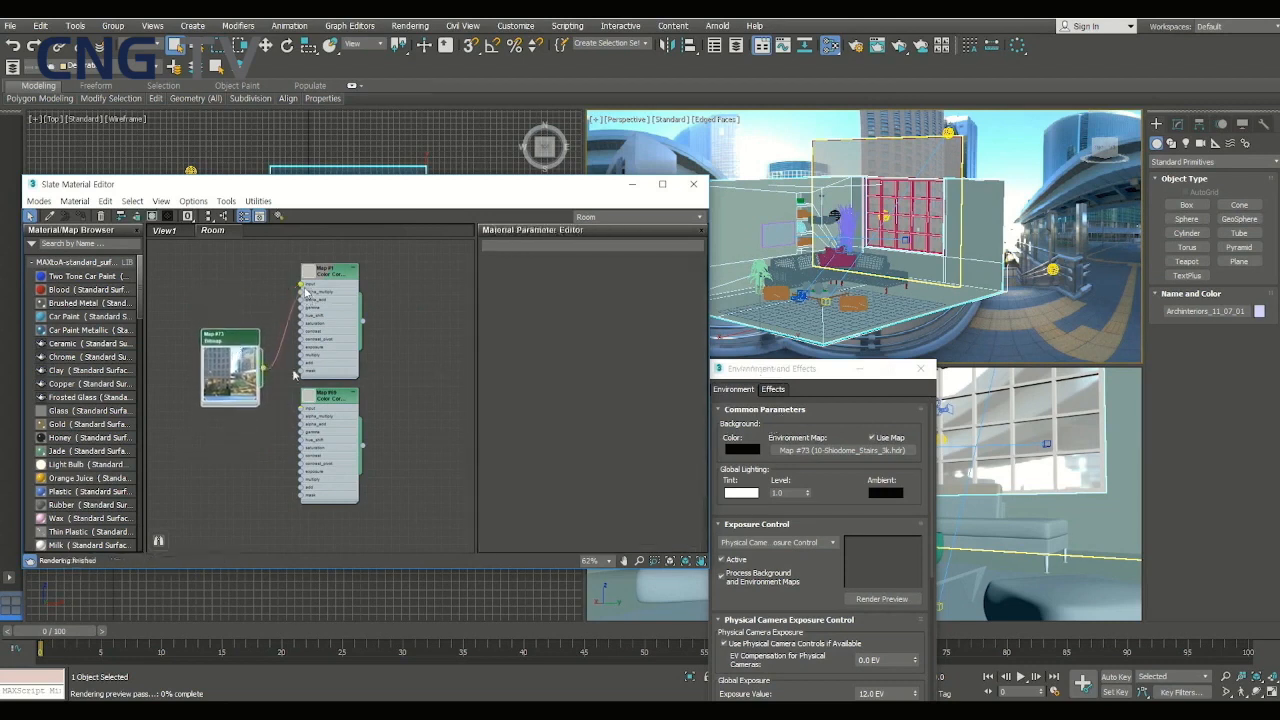
drag(262, 372, 303, 408)
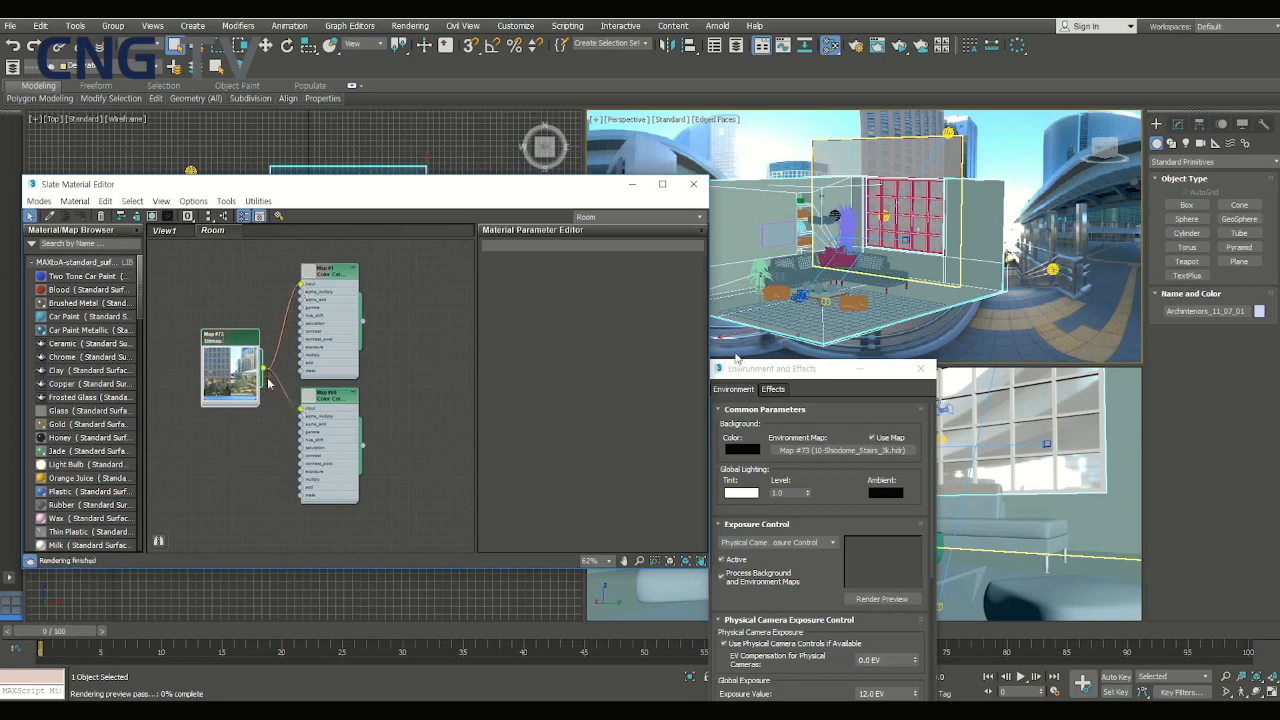
- Open the instanced environment map's parameters and set its U offset to 2.9
drag(800, 368, 452, 488)
double_click(241, 371)
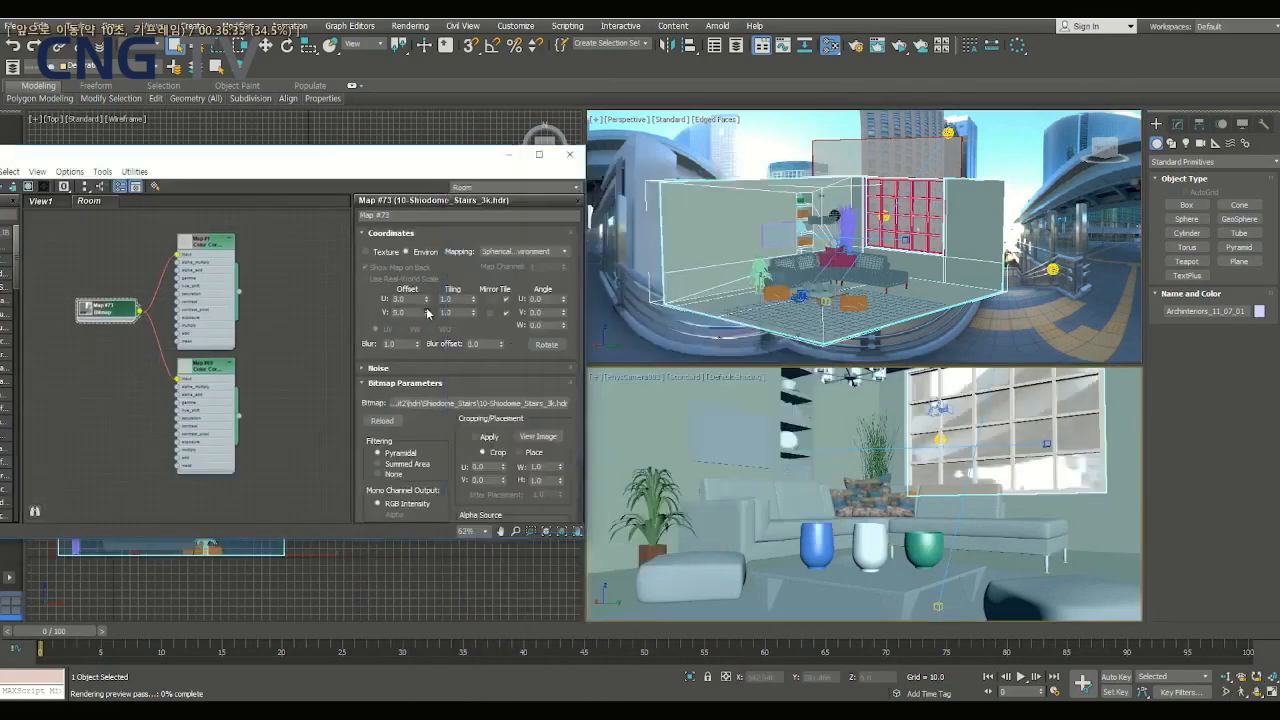
key(alt+b)
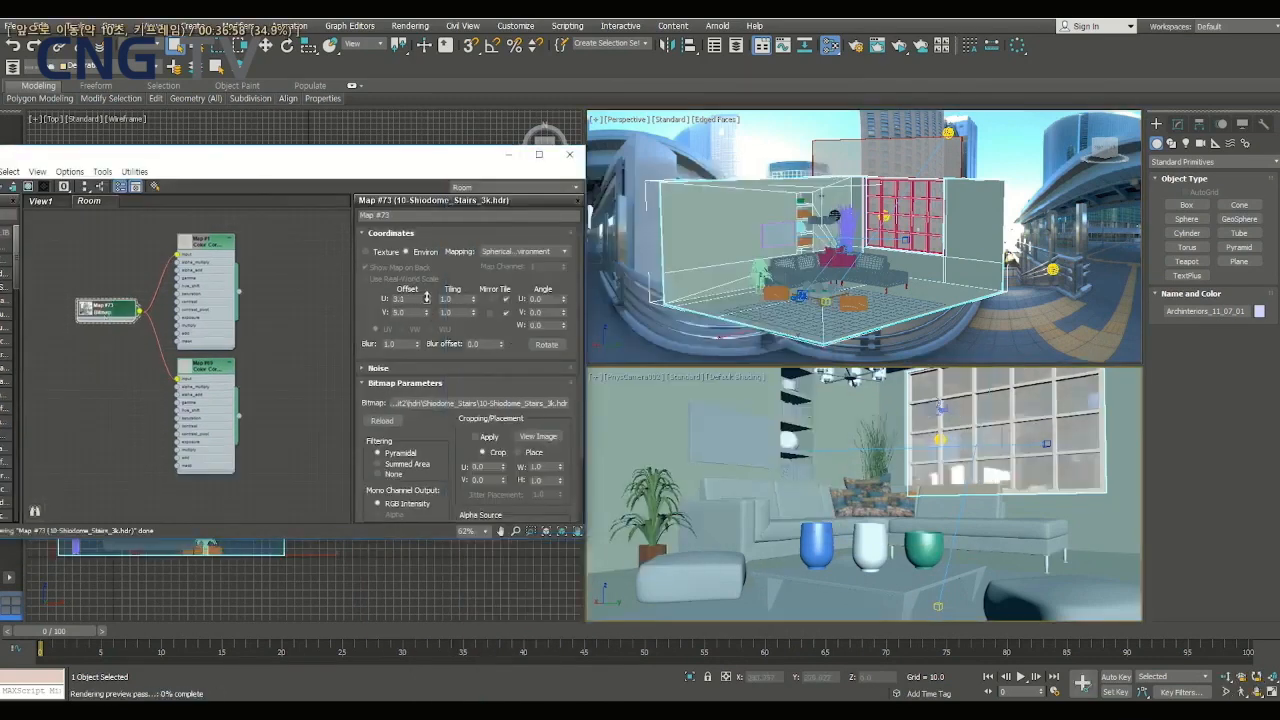
drag(427, 296, 424, 310)
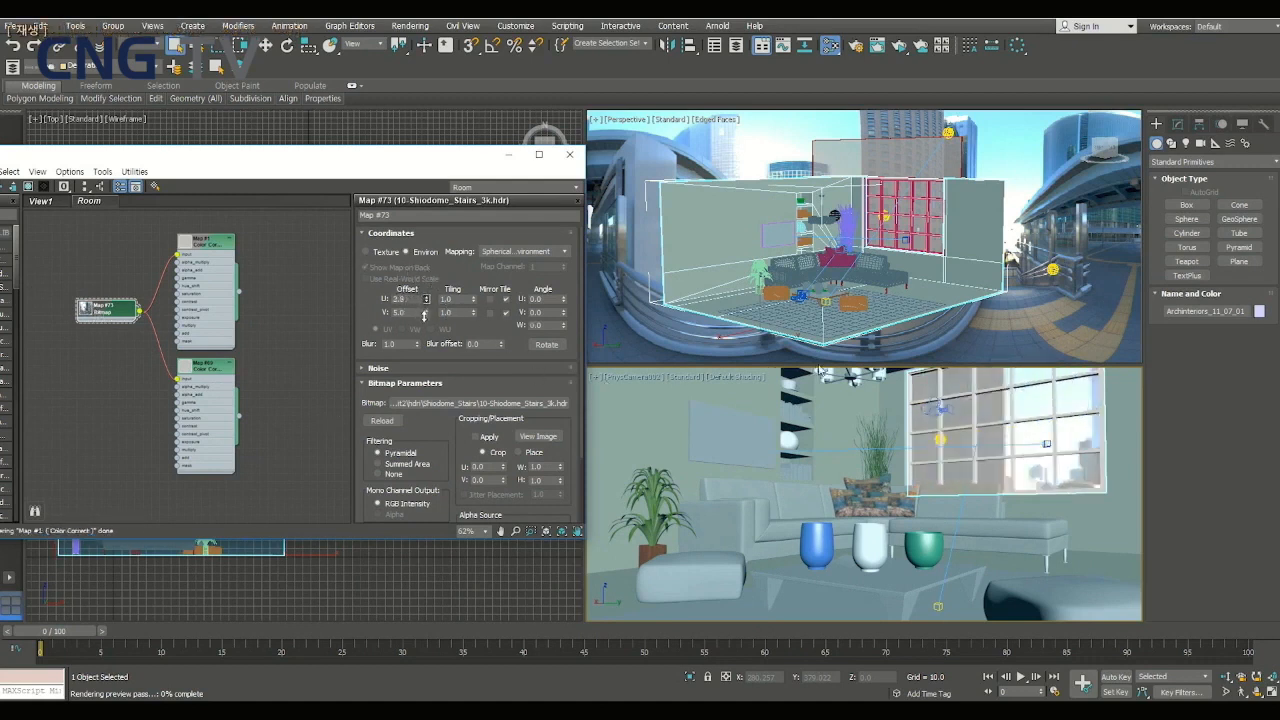
- Refine the environment map's offsets to U 2.83 and V 4.99 to align the city view behind the window
drag(423, 315, 420, 331)
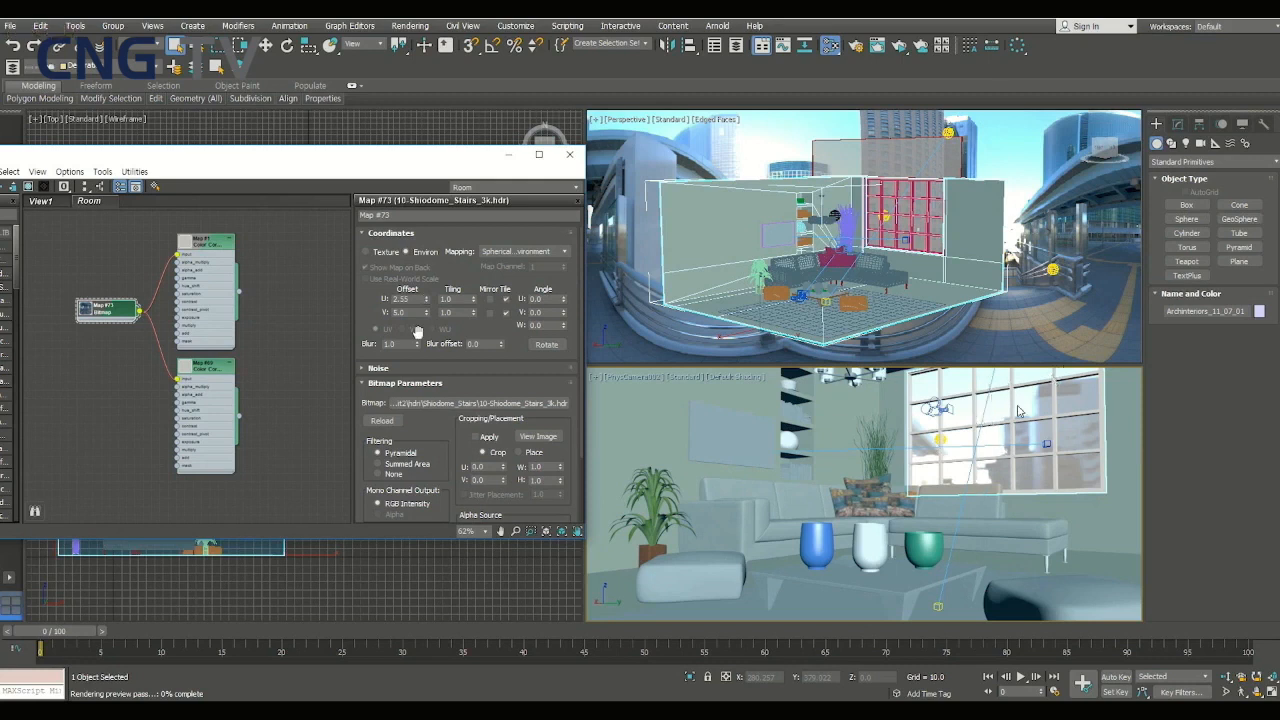
drag(427, 320, 426, 312)
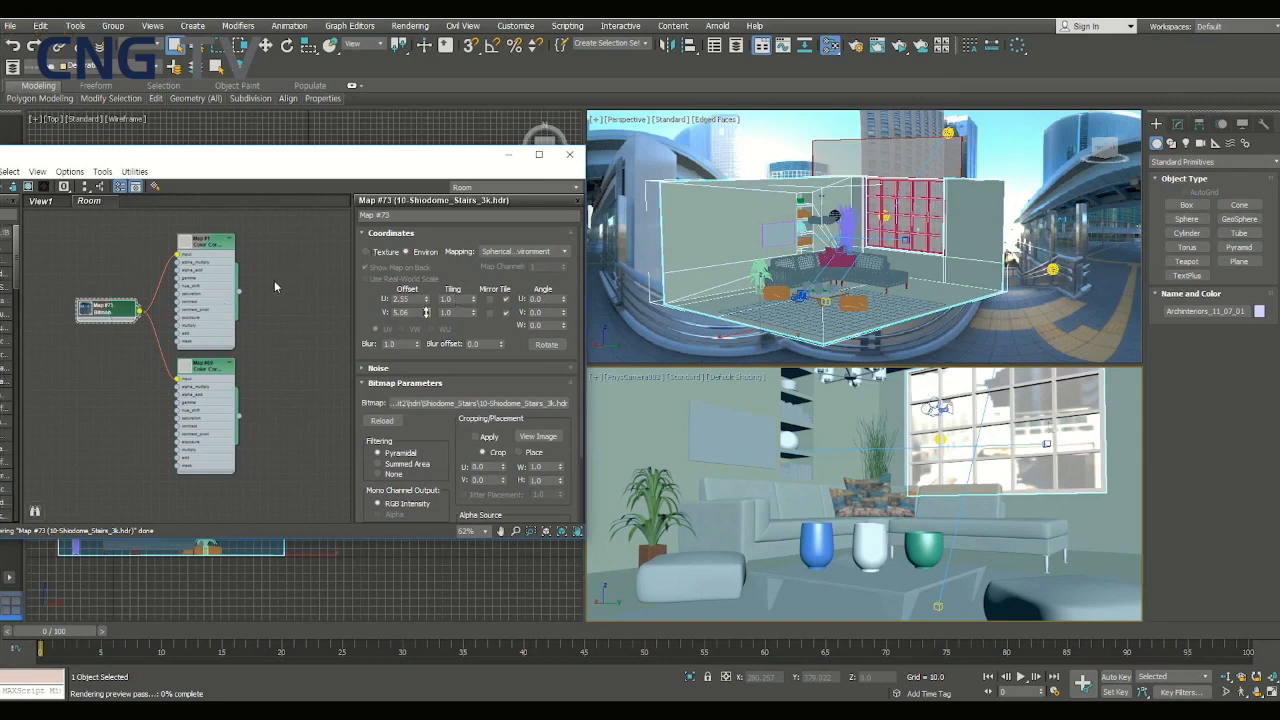
drag(426, 312, 426, 311)
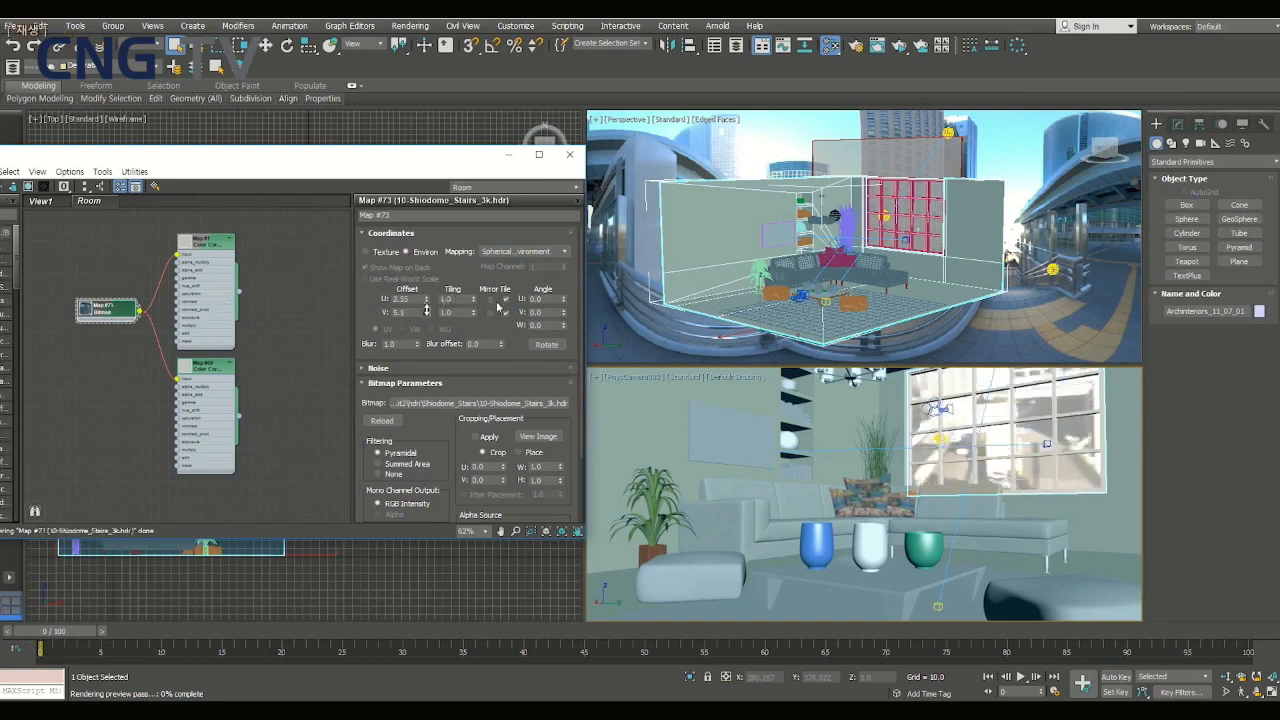
drag(427, 311, 431, 286)
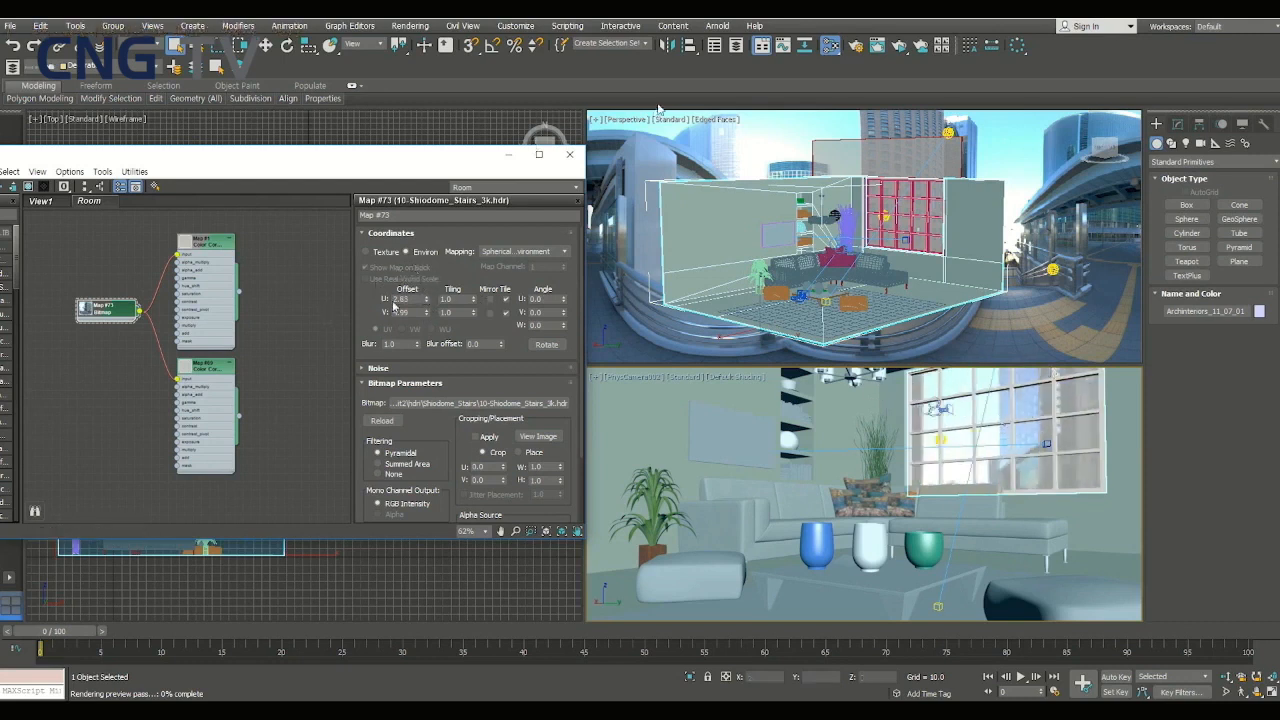
- Run an ActiveShade test render of the camera view, inspect the window background at 1:1, and close the render window
click(900, 45)
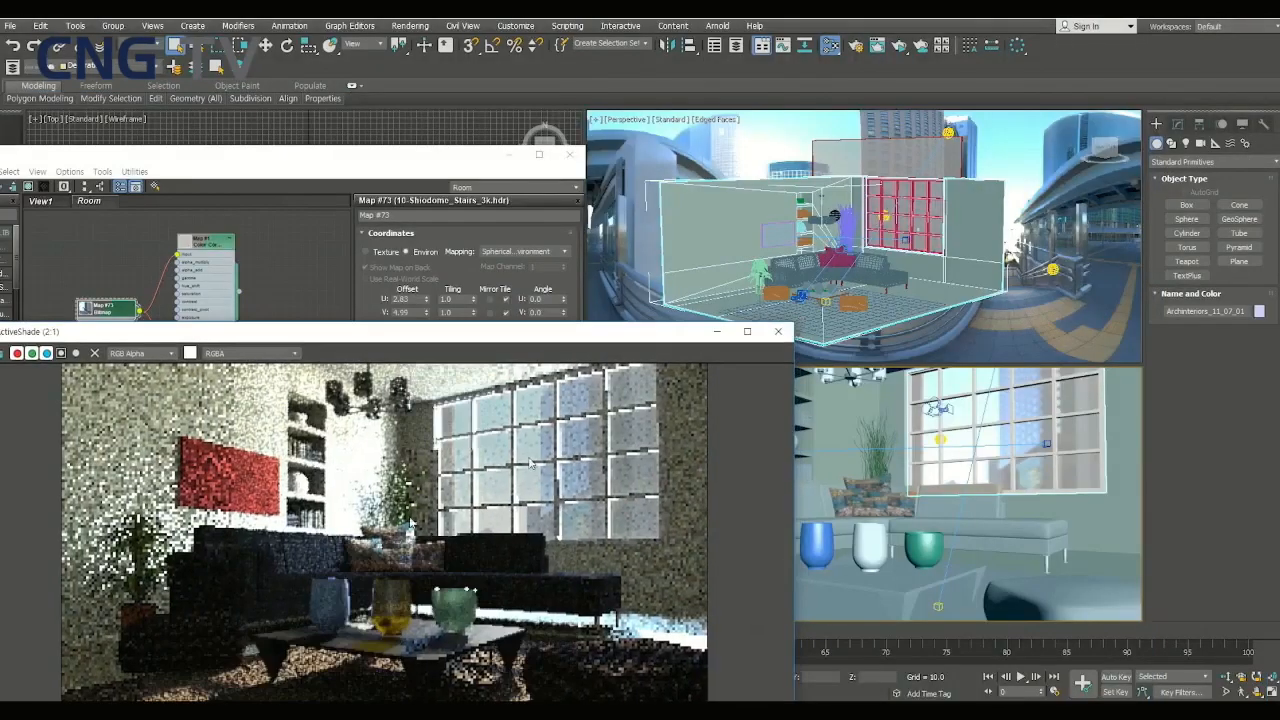
scroll(483, 490, down, 1)
drag(494, 341, 574, 261)
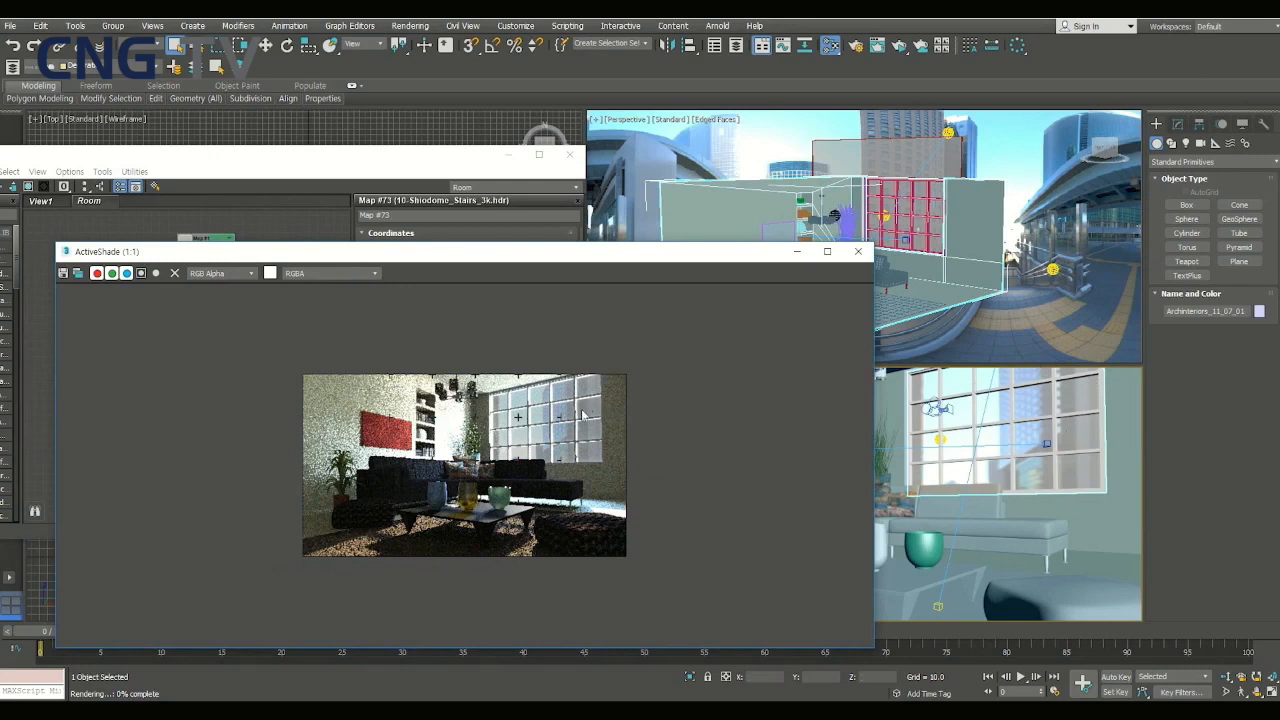
click(859, 251)
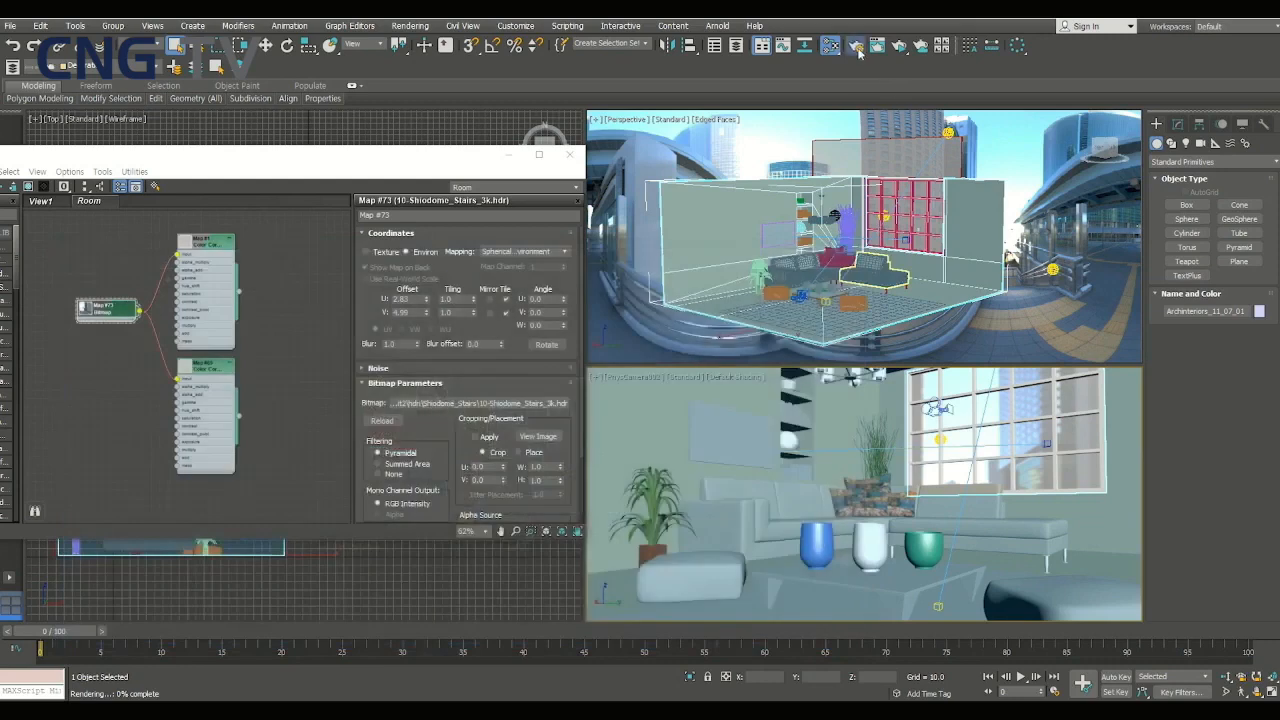
- Open the render setup to check the Arnold renderer settings and enlarge the Color Correct nodes in the material editor
click(857, 47)
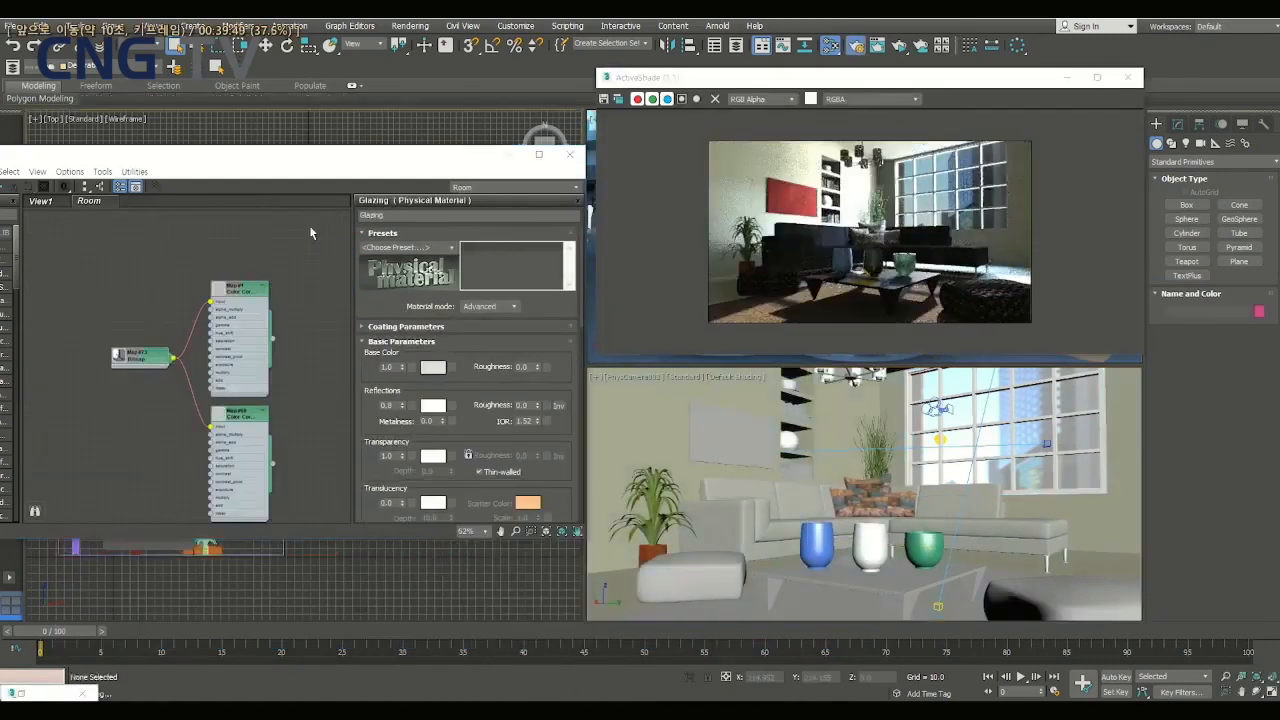
key(F10)
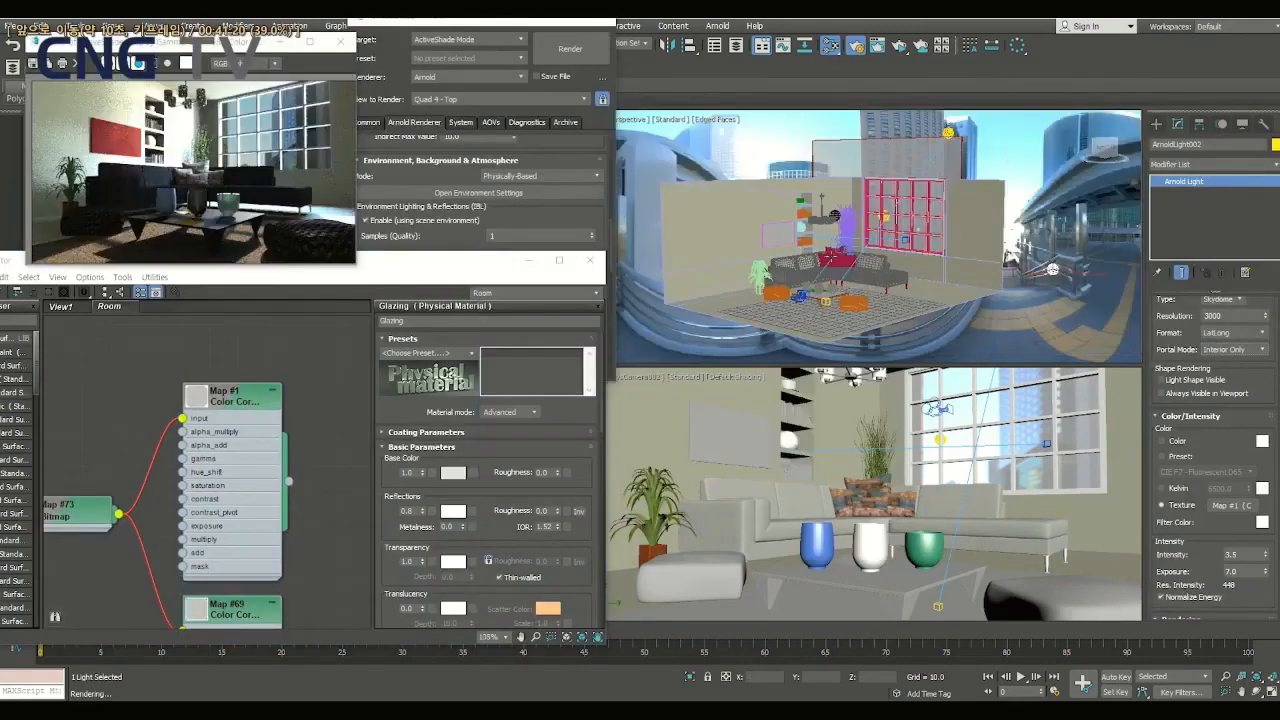
scroll(832, 256, up, 10)
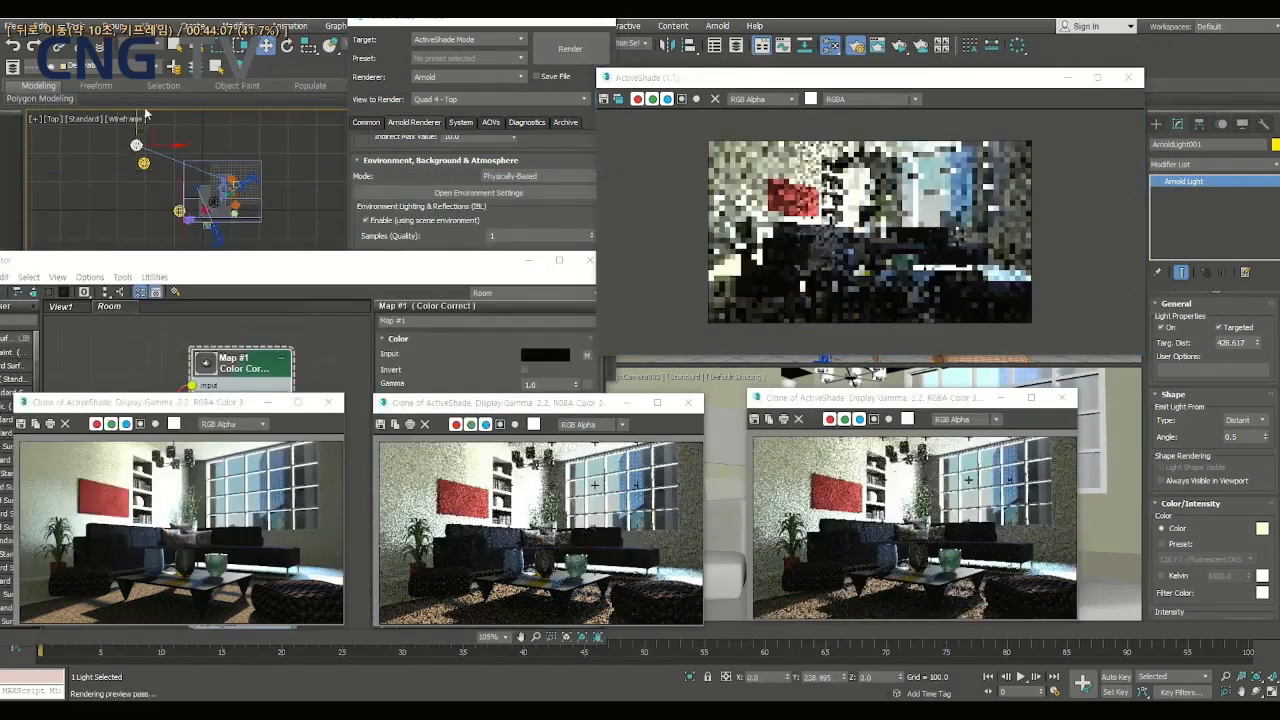
key(Right)
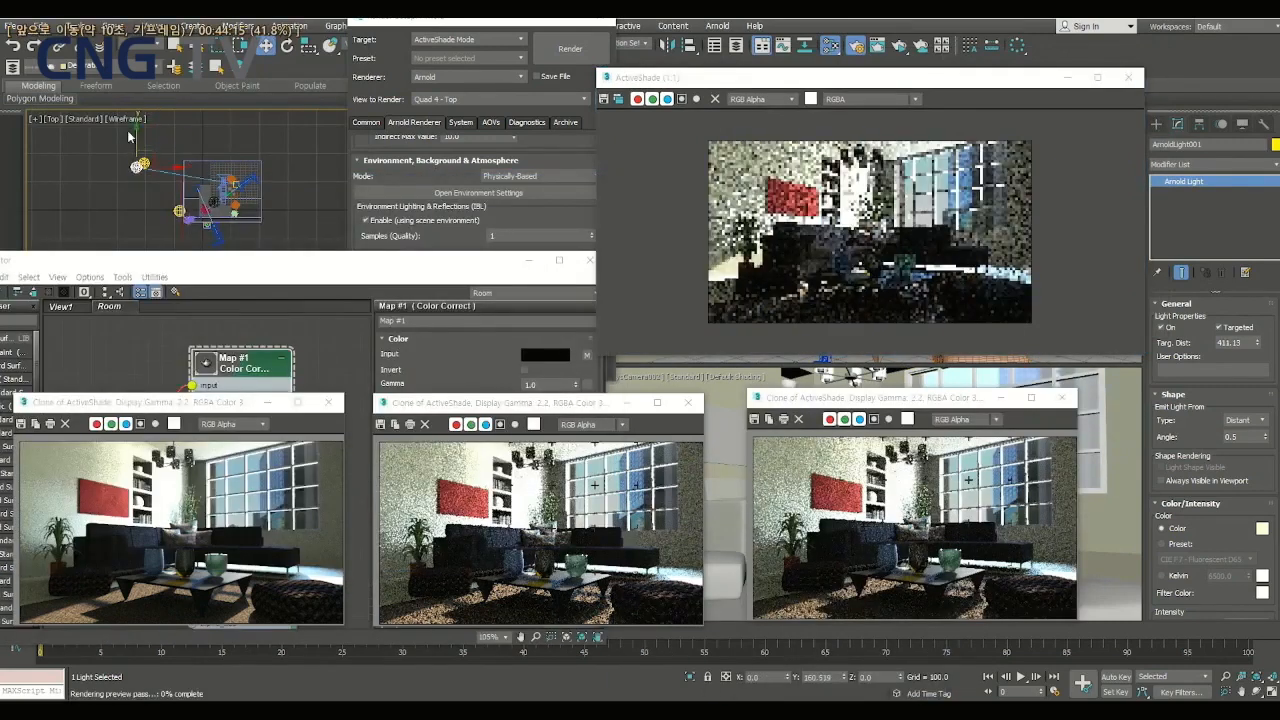
key(Right)
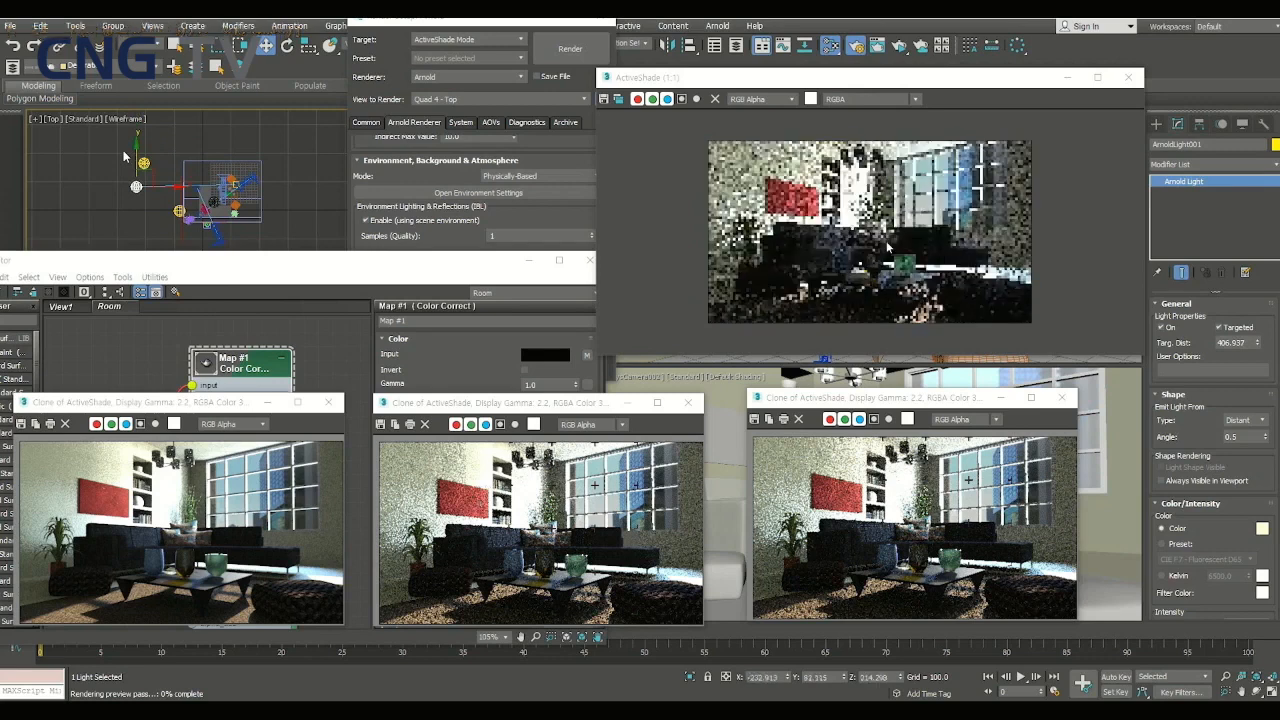
key(Right)
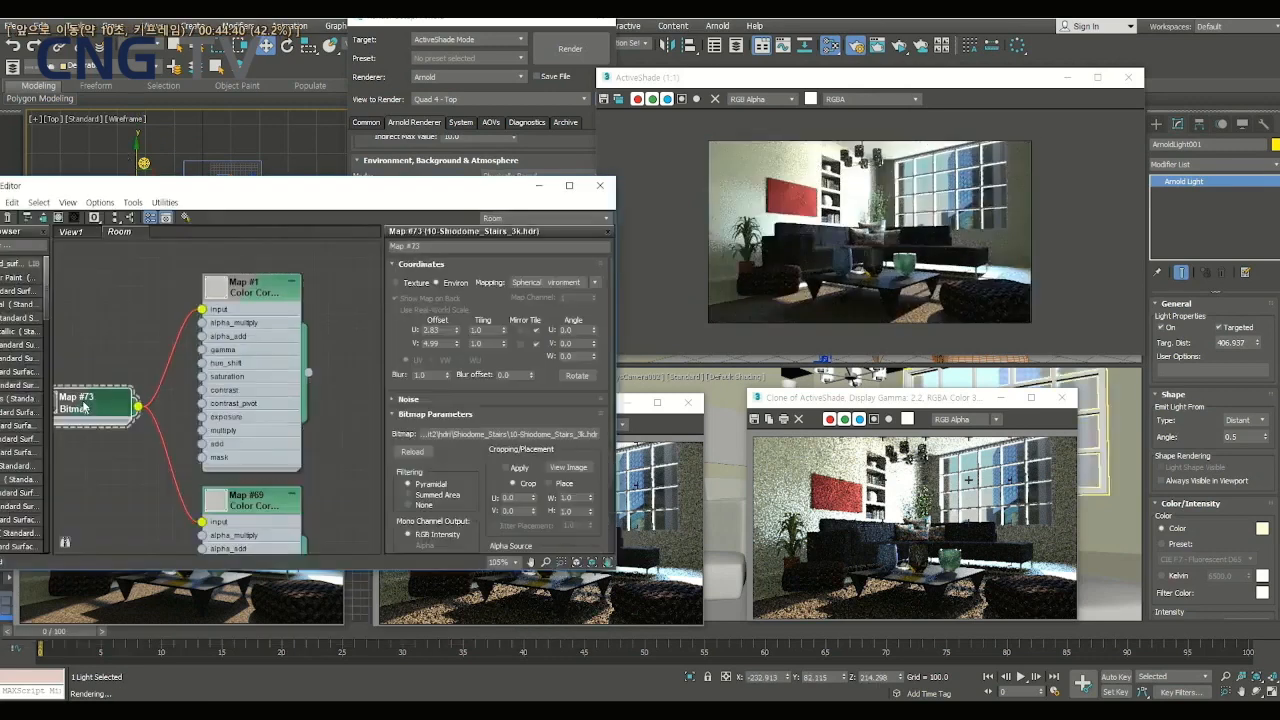
key(space)
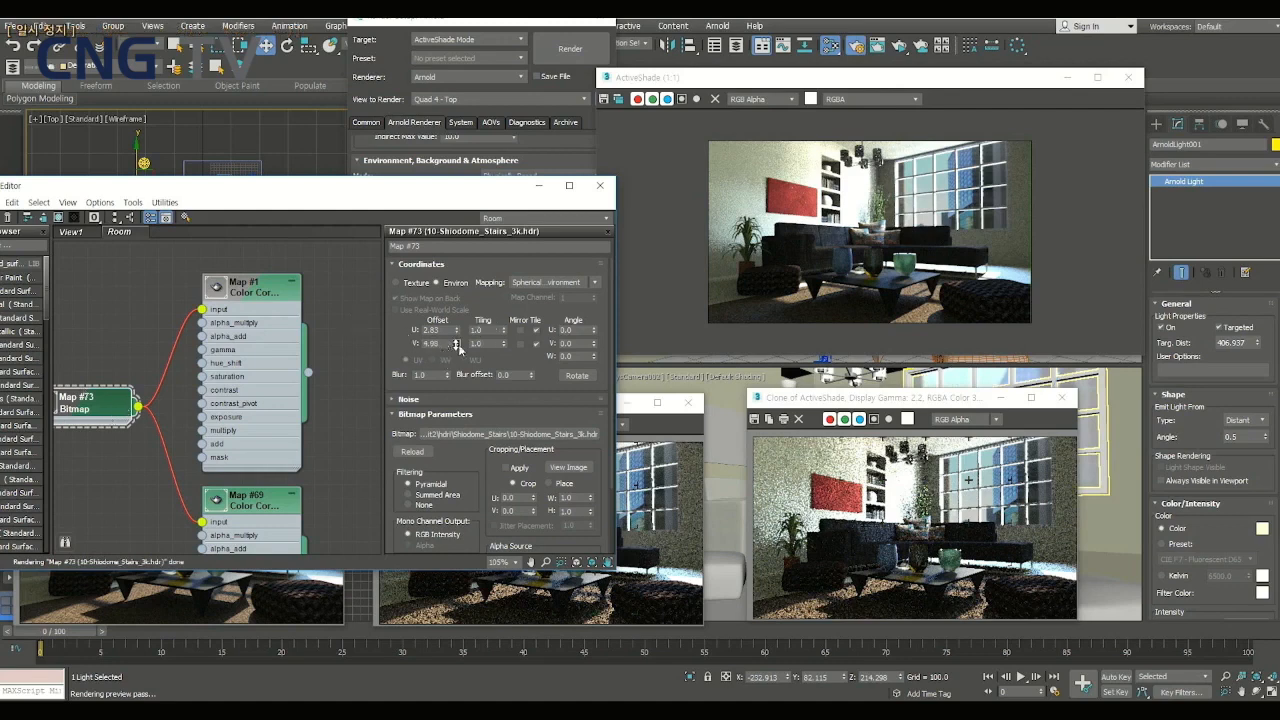
key(Right)
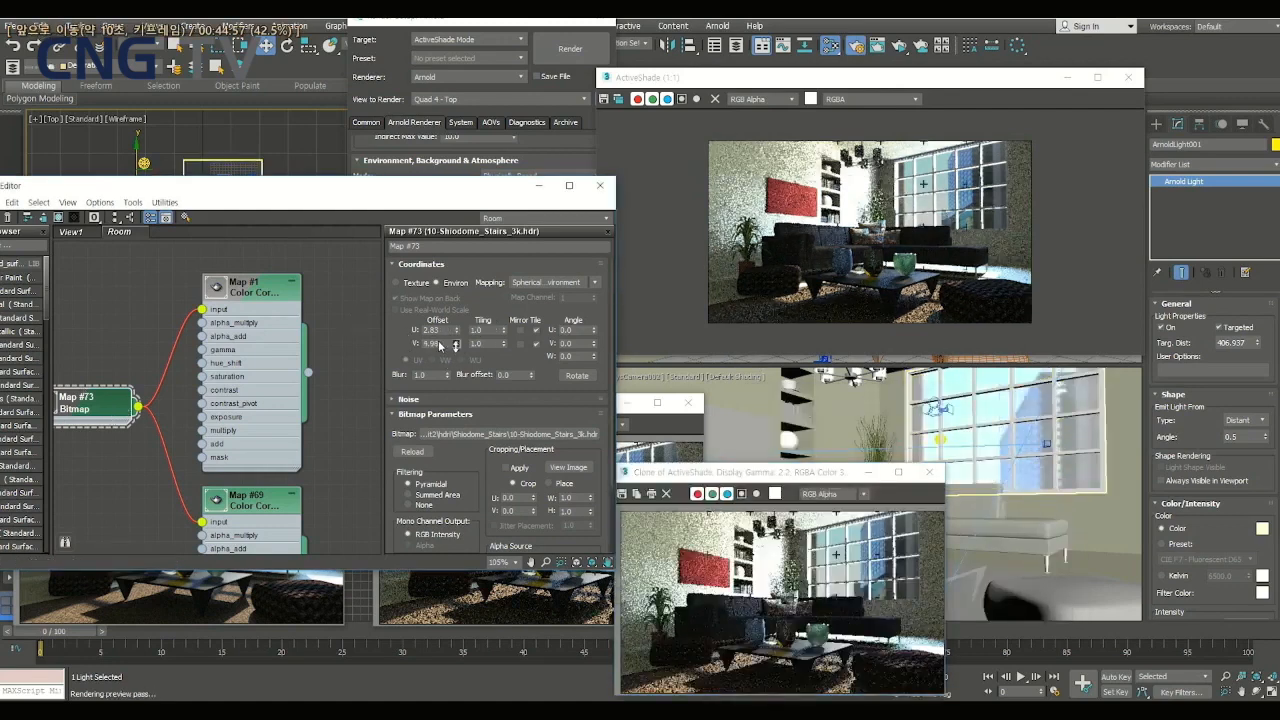
key(space)
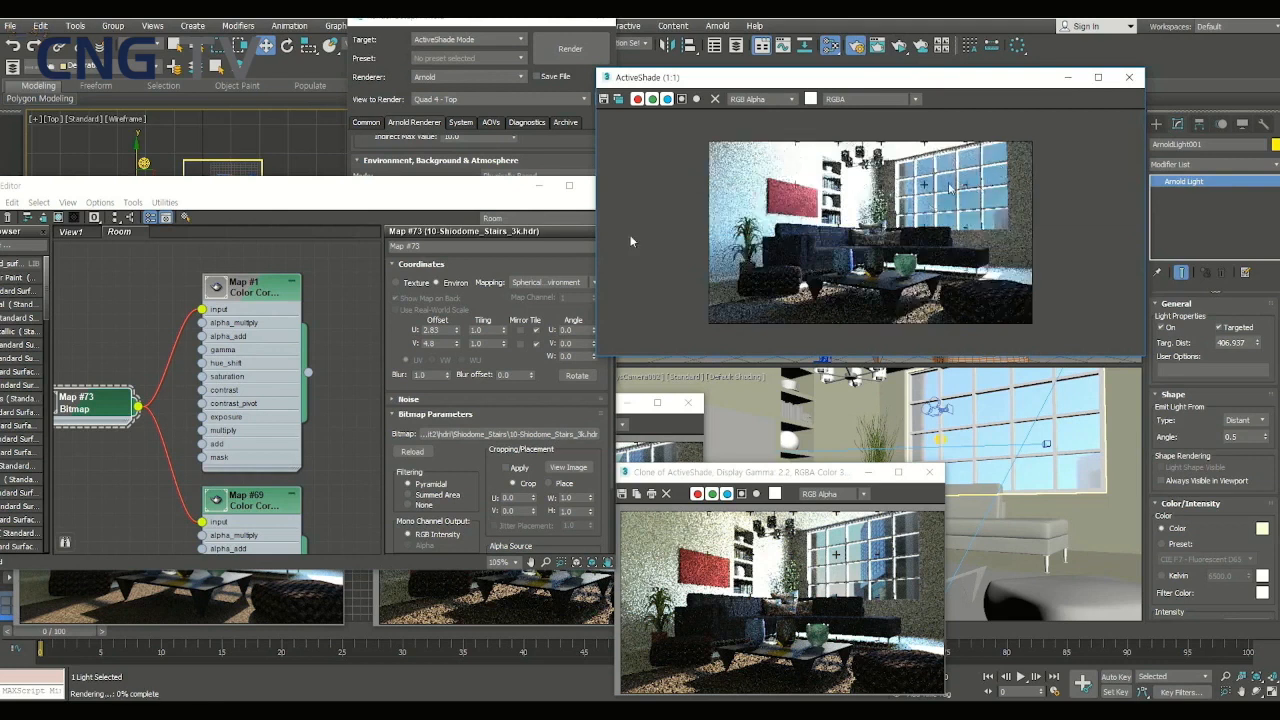
- Try a V offset of 5.11 on the environment map, rerun the ActiveShade preview, and reposition its window
click(344, 343)
drag(457, 343, 457, 319)
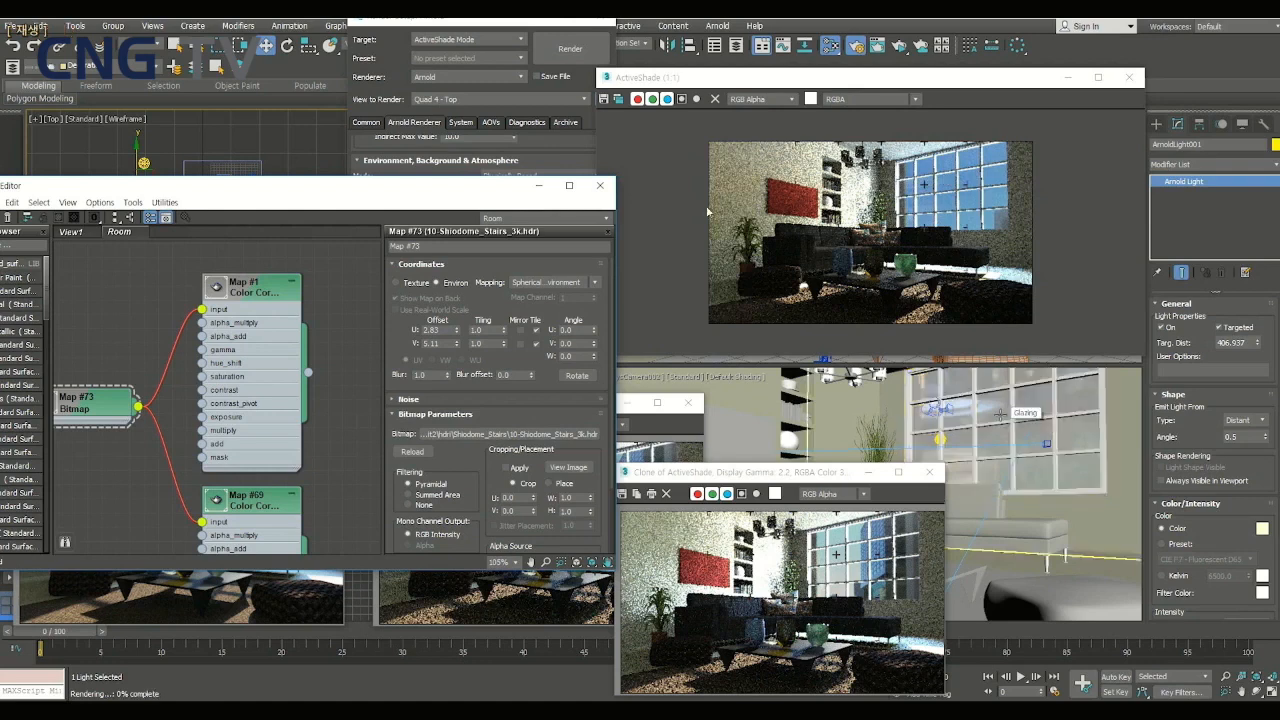
click(899, 46)
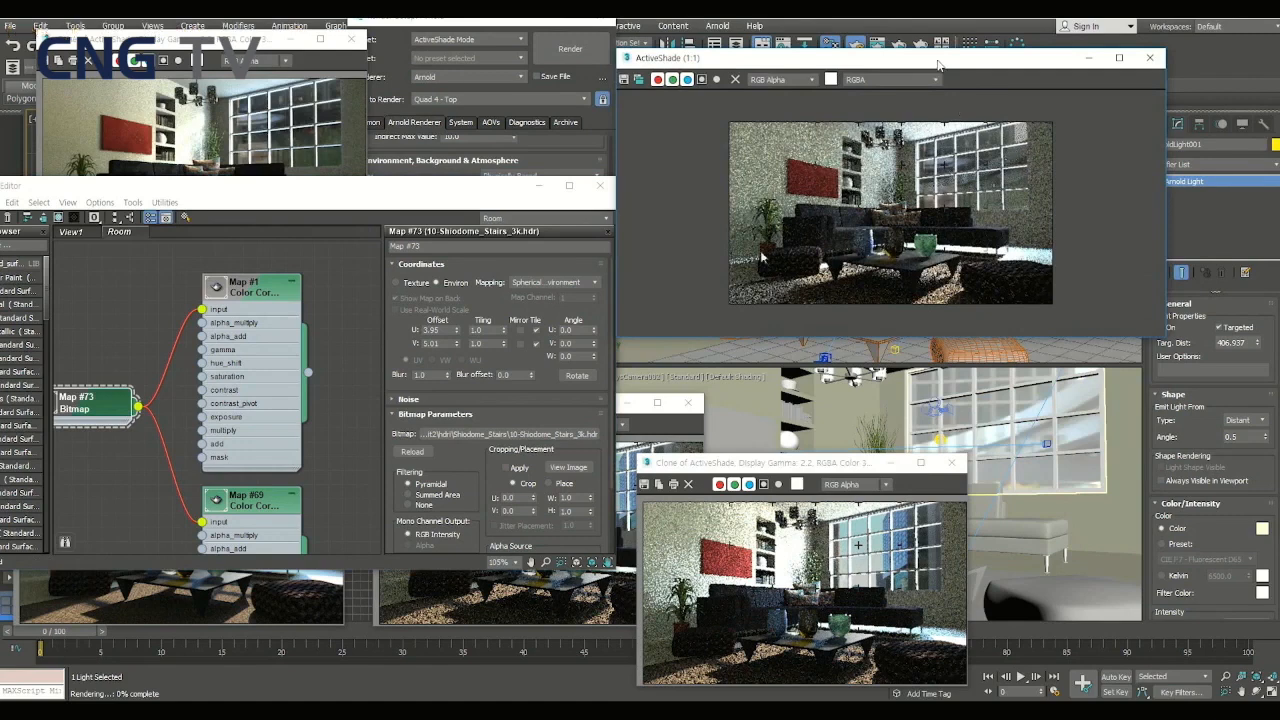
drag(938, 64, 940, 108)
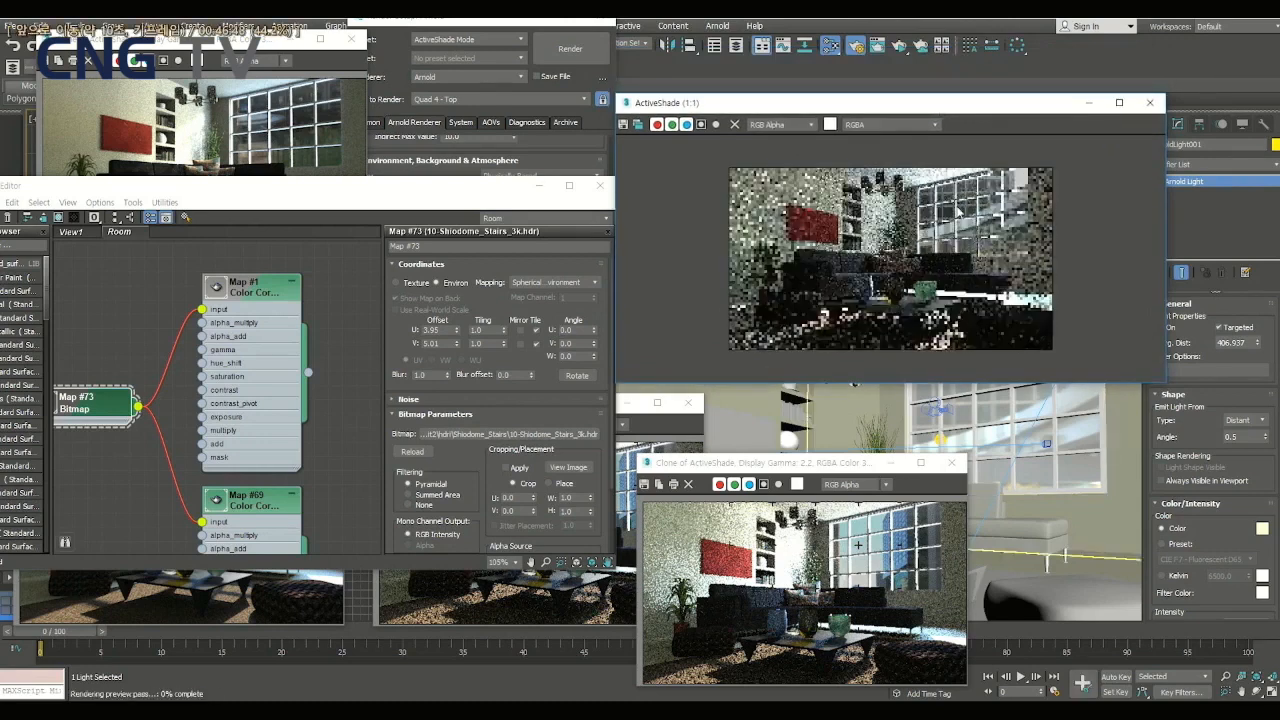